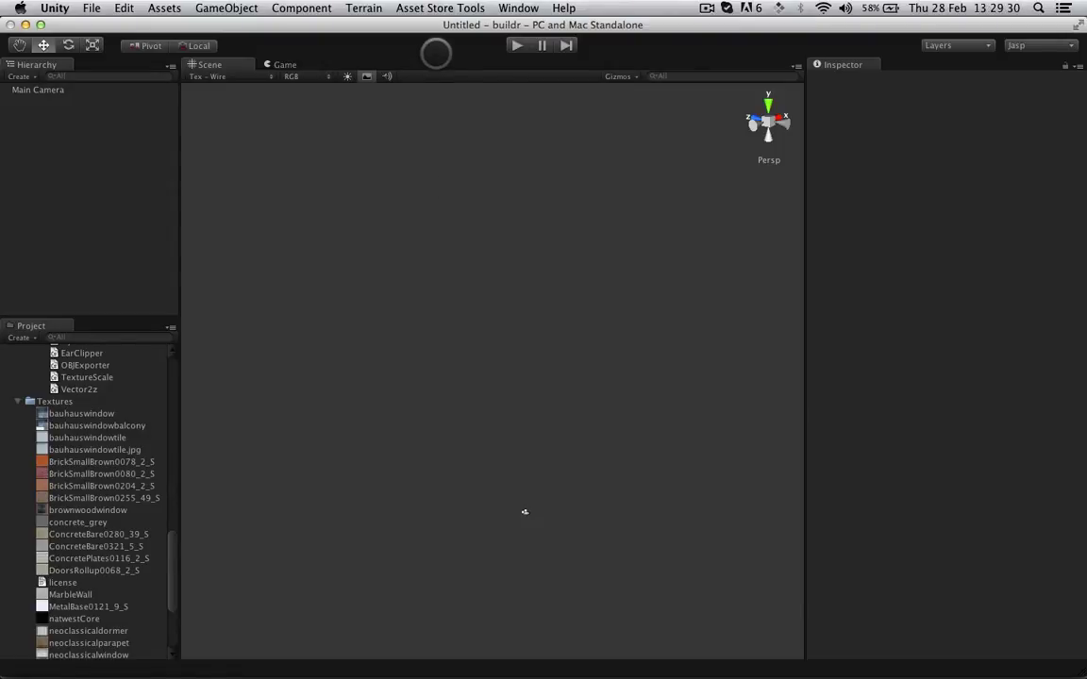
Step: Scroll to the top of the Project list and collapse the Buildr folder
{"action": "scroll", "coordinate": [106, 388], "scroll_direction": "up", "scroll_amount": 15}
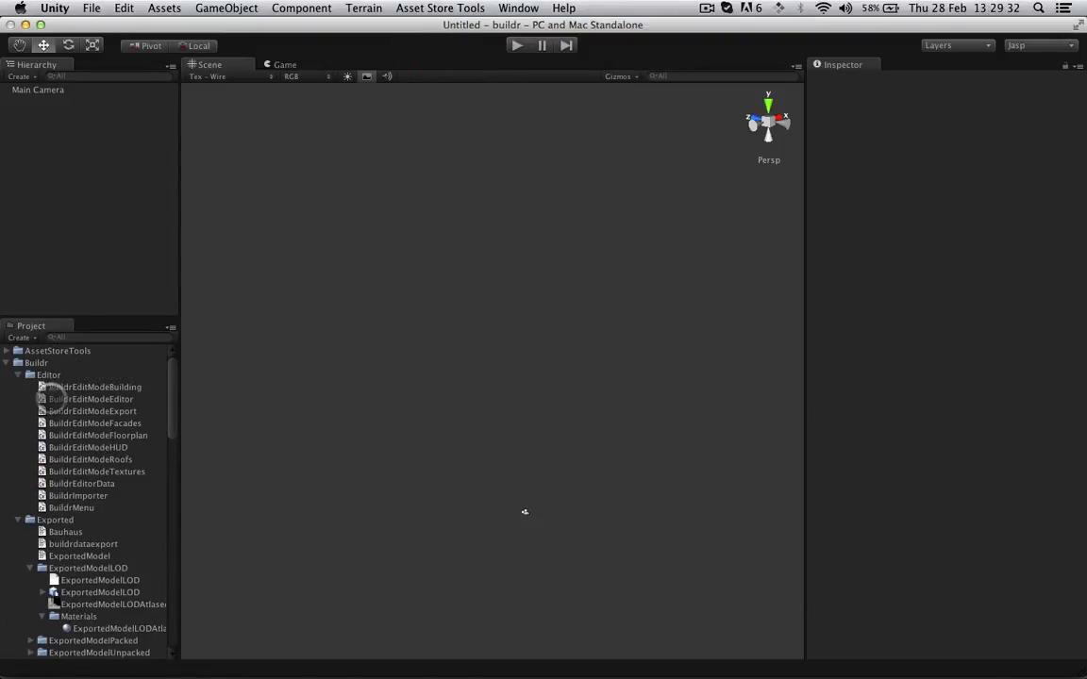
{"action": "left_click", "coordinate": [8, 363]}
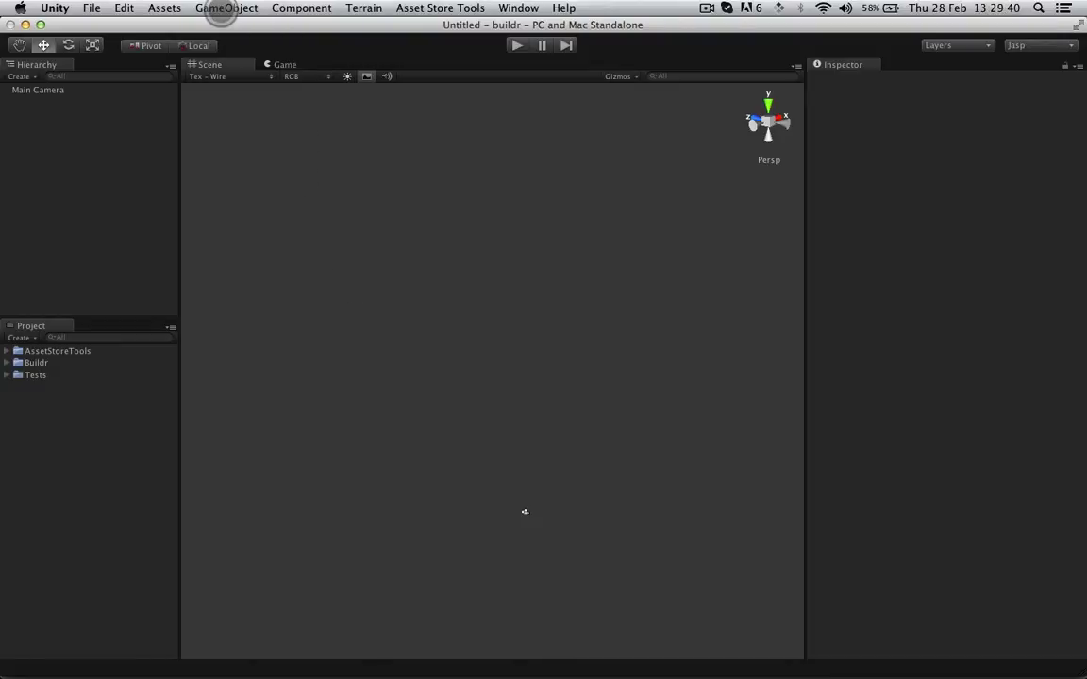
Step: Create a New BuildR Building from the GameObject menu and select it in the Hierarchy
{"action": "left_click", "coordinate": [220, 8]}
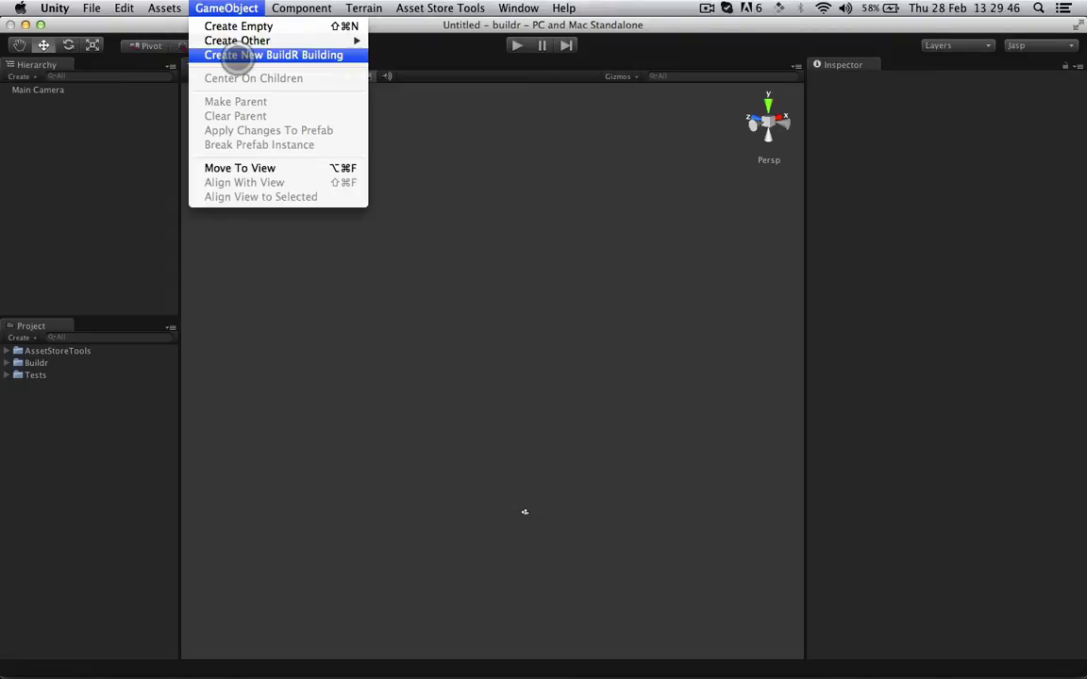
{"action": "left_click", "coordinate": [236, 54]}
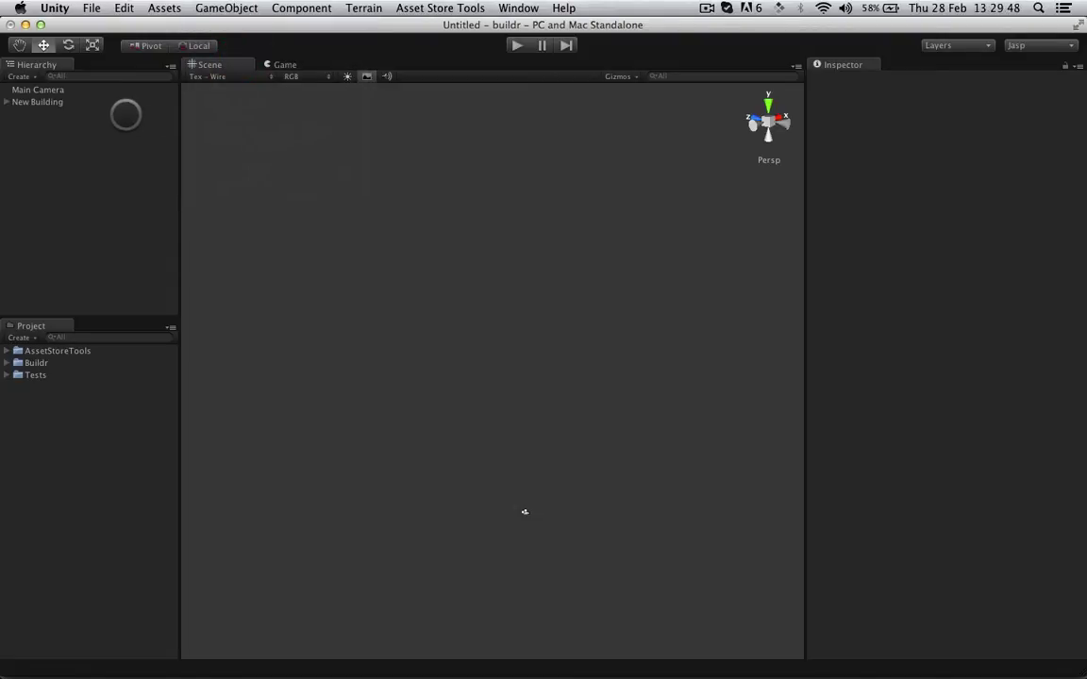
{"action": "left_click", "coordinate": [52, 103]}
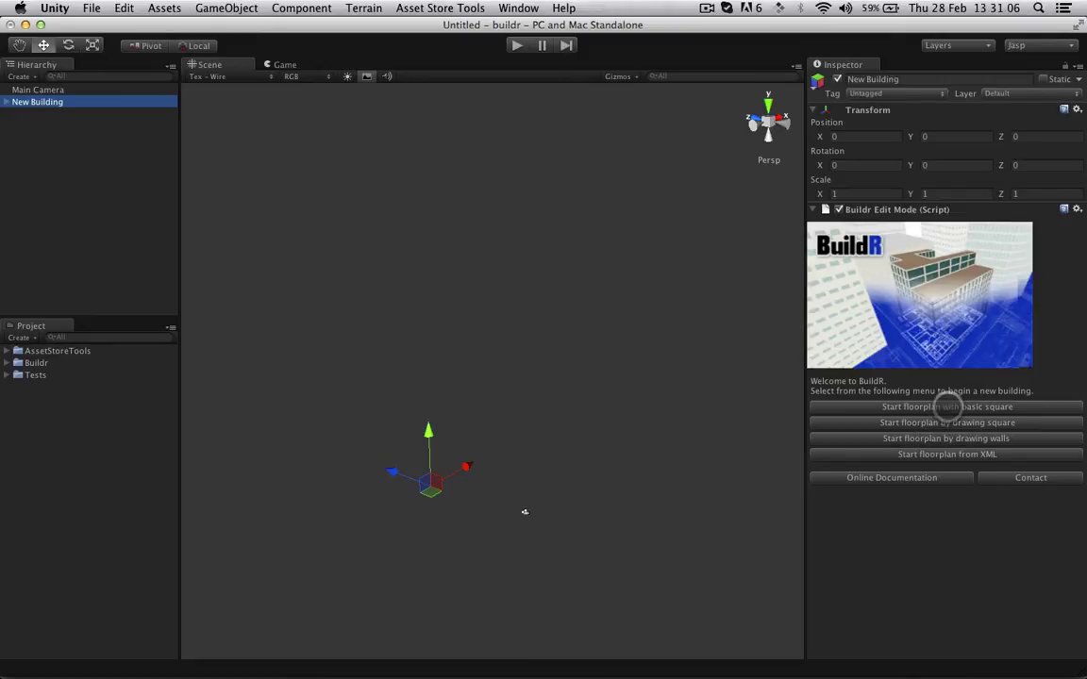
Step: Place a basic 20 m by 20 m square floorplan volume with corner points 0–3 in the scene
{"action": "left_click", "coordinate": [946, 406]}
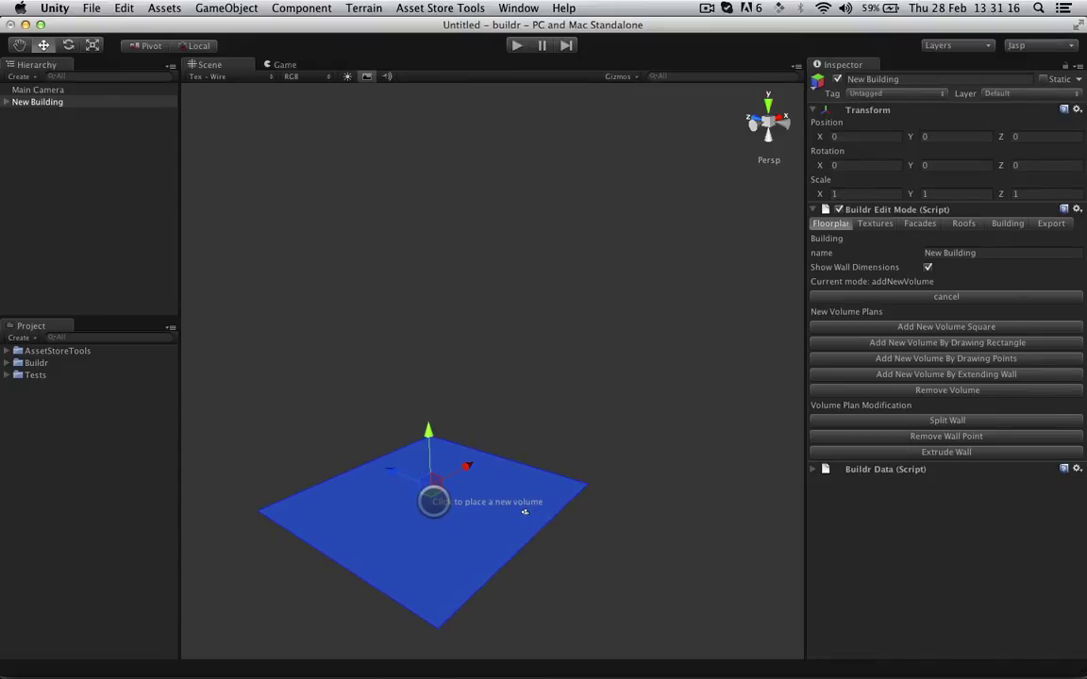
{"action": "left_click", "coordinate": [525, 512]}
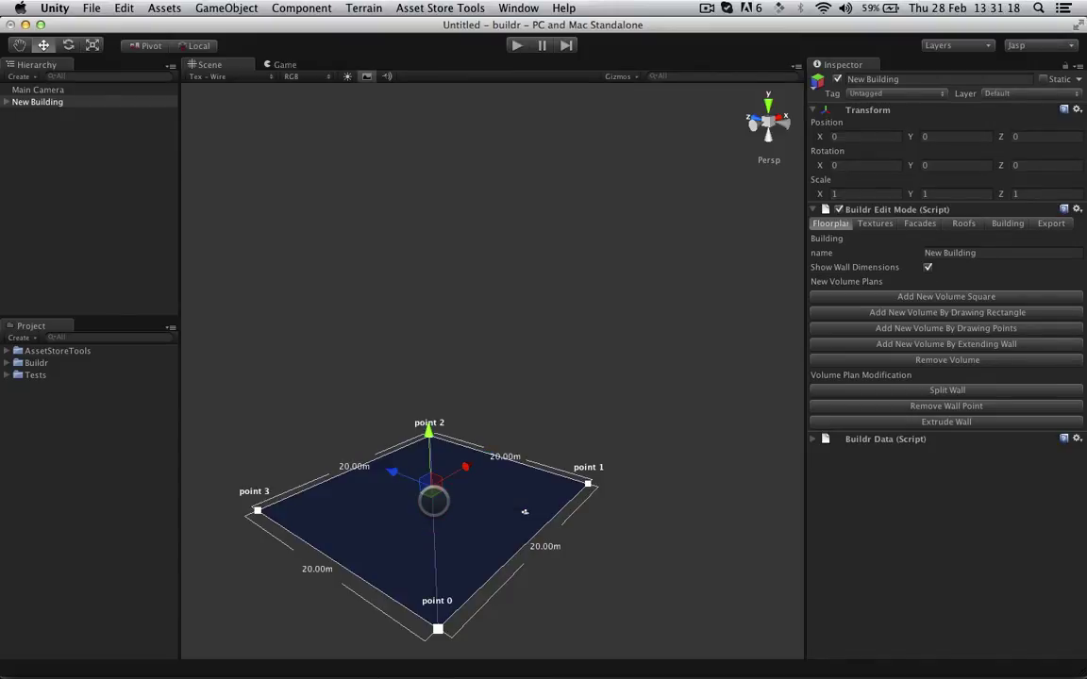
{"action": "left_click_drag", "start_coordinate": [377, 528], "coordinate": [394, 667], "text": "alt"}
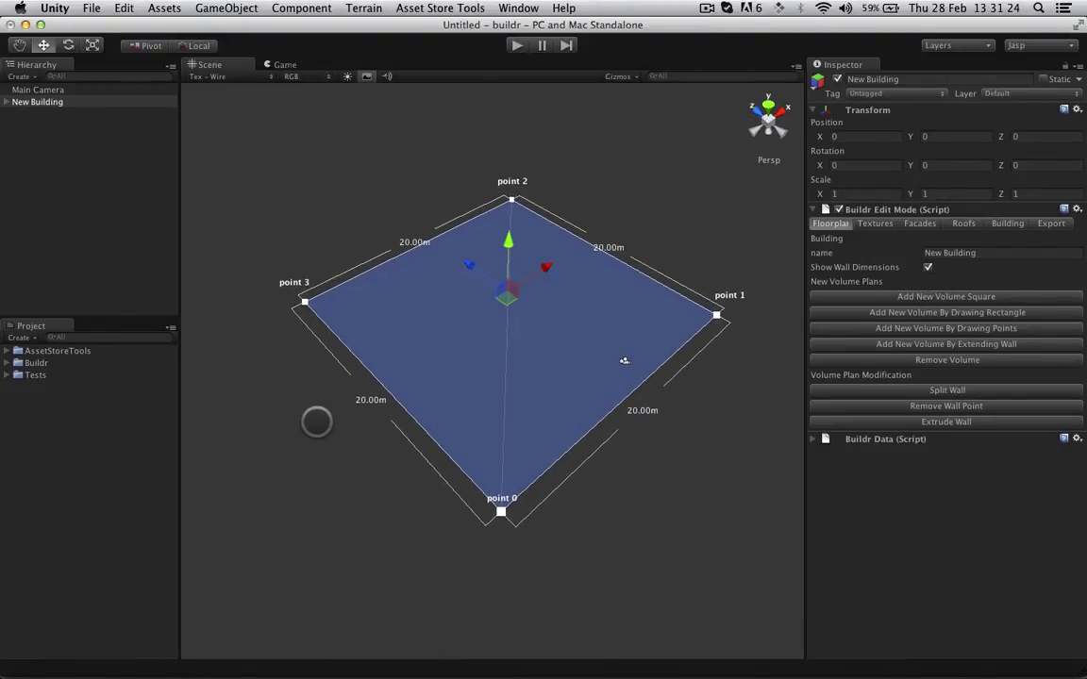
{"action": "mouse_move", "coordinate": [332, 451]}
{"action": "left_mouse_down", "text": "alt"}
{"action": "mouse_move", "coordinate": [310, 441]}
{"action": "mouse_move", "coordinate": [332, 435]}
{"action": "left_mouse_up", "text": "alt"}
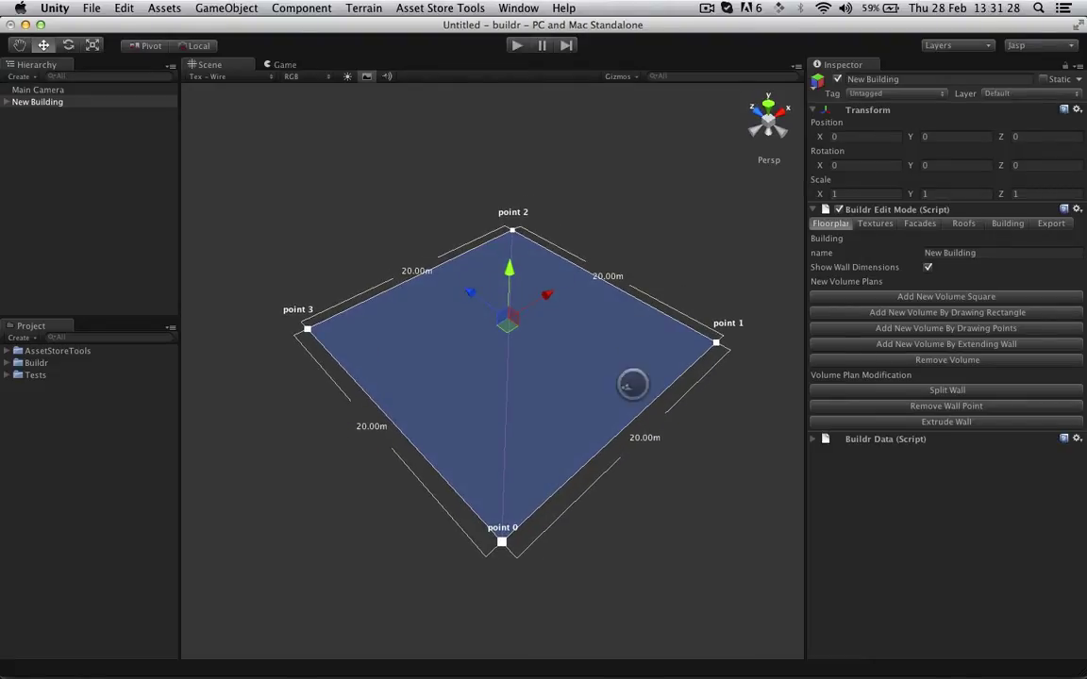
{"action": "left_click", "coordinate": [926, 268]}
{"action": "left_click", "coordinate": [927, 268]}
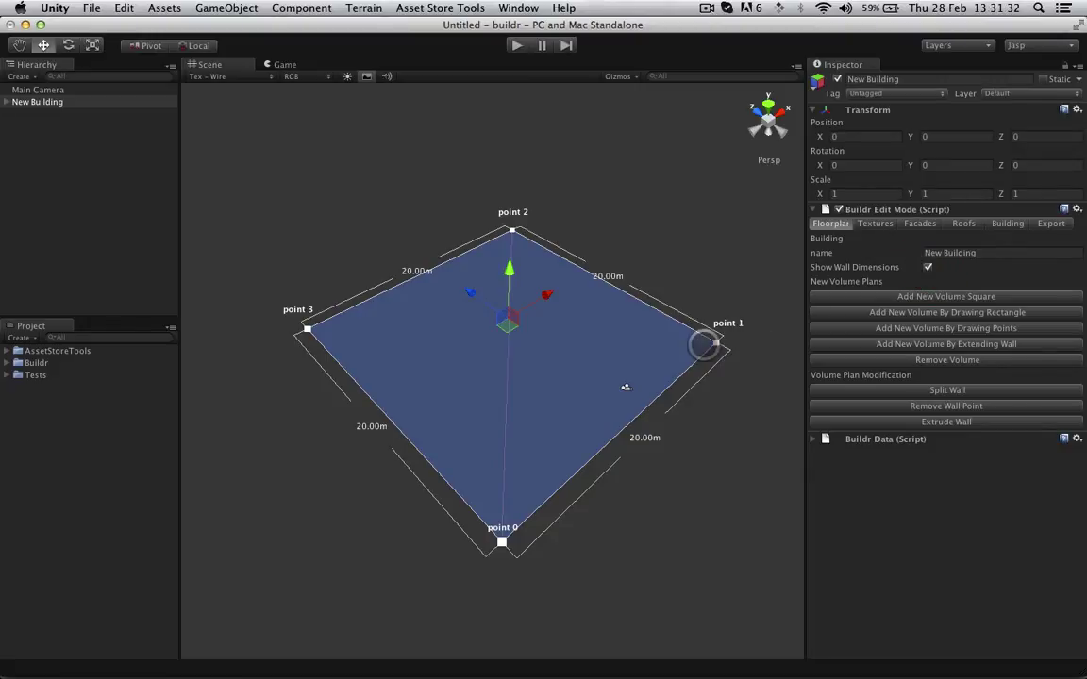
{"action": "left_click_drag", "start_coordinate": [705, 344], "coordinate": [708, 346], "text": "alt"}
{"action": "left_click", "coordinate": [707, 344]}
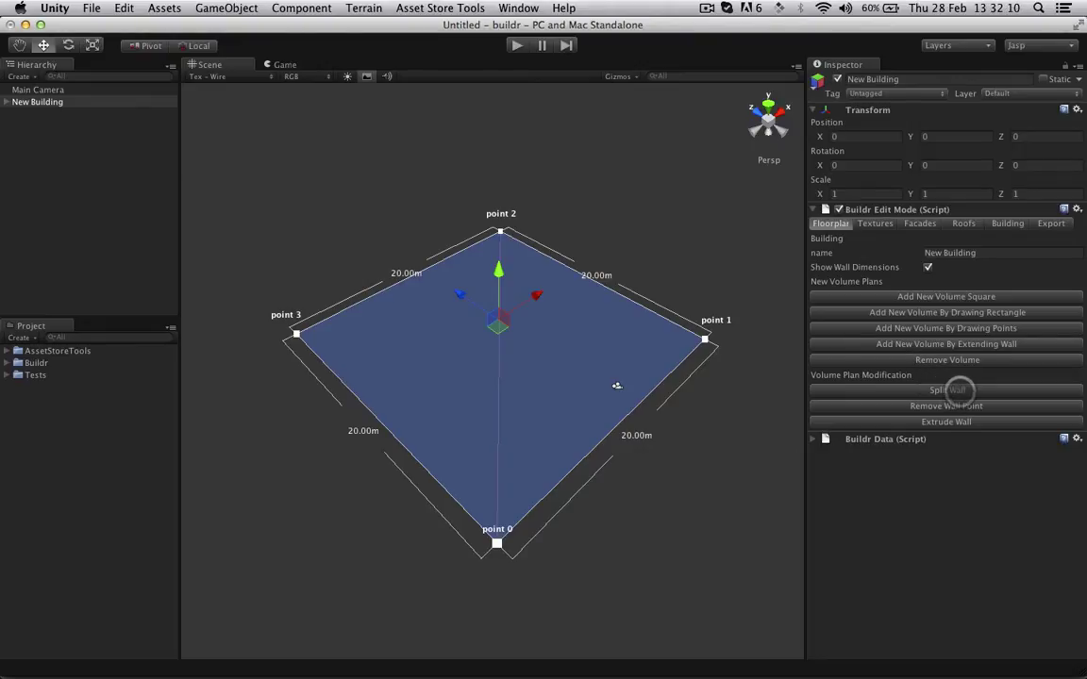
Step: Split the lower-right wall at point 4 and extrude the point 4–0 wall into an 11.22 by 10.69 m section
{"action": "left_click", "coordinate": [958, 390]}
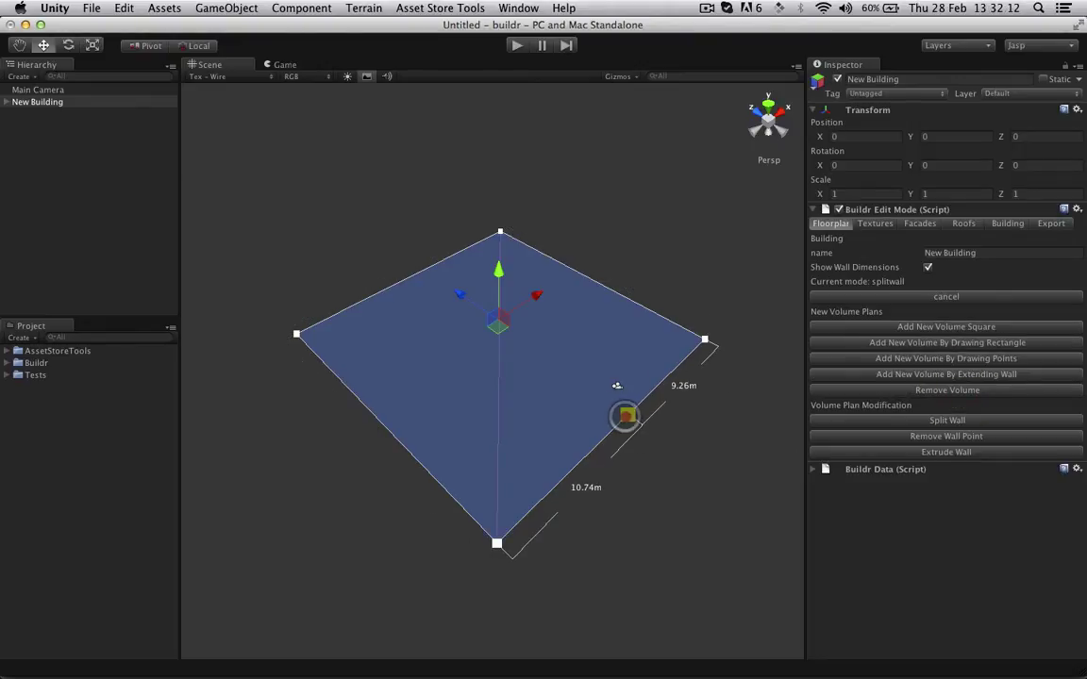
{"action": "left_click", "coordinate": [626, 416]}
{"action": "left_click", "coordinate": [943, 422]}
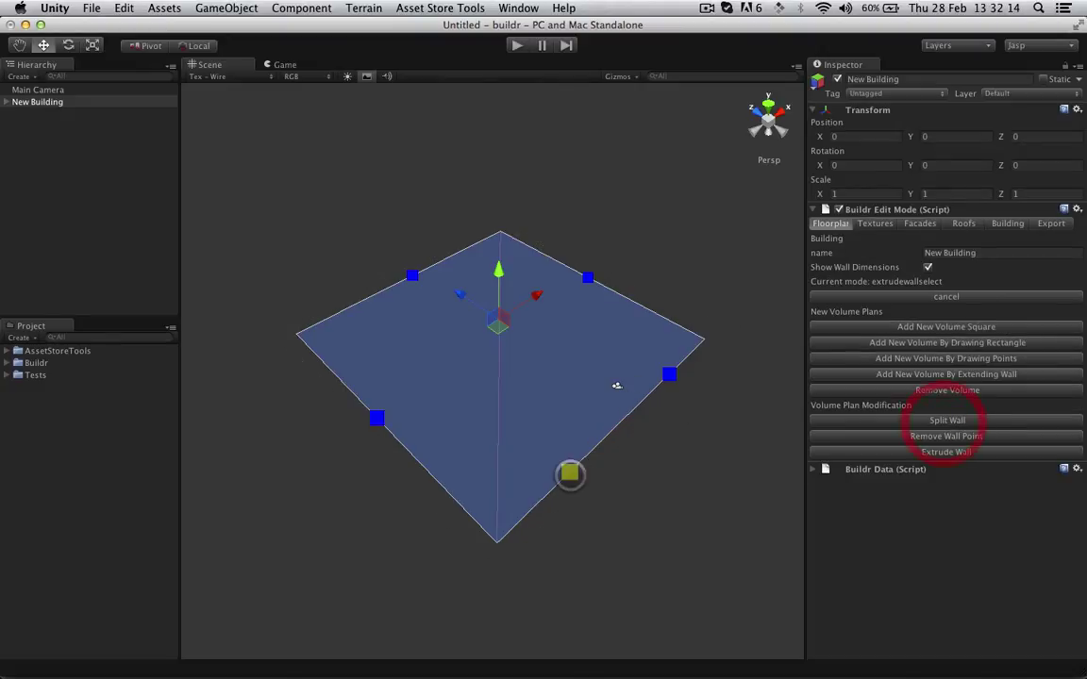
{"action": "left_click", "coordinate": [567, 469]}
{"action": "left_click_drag", "start_coordinate": [567, 469], "coordinate": [403, 451]}
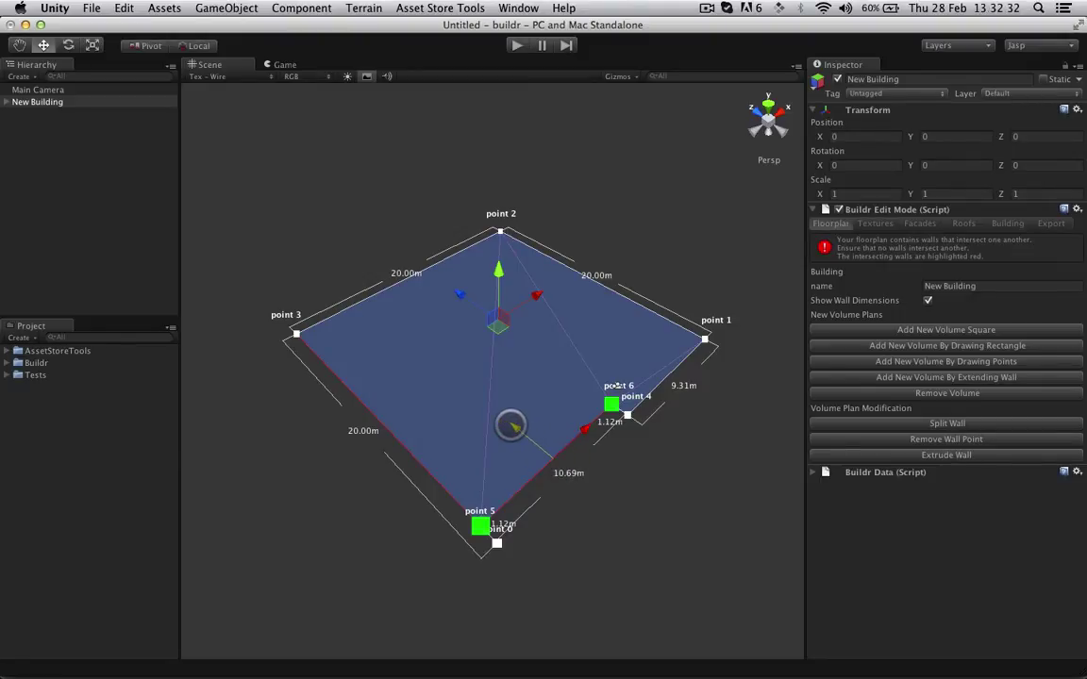
{"action": "left_click_drag", "start_coordinate": [510, 425], "coordinate": [607, 460]}
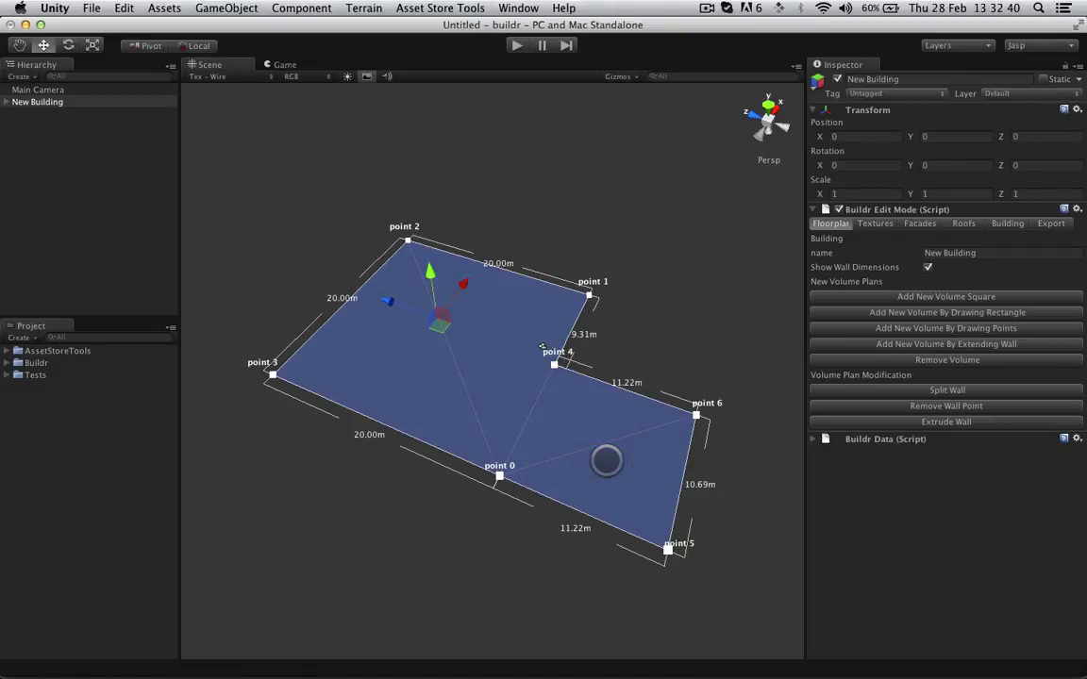
{"action": "left_click_drag", "start_coordinate": [534, 436], "coordinate": [517, 453], "text": "alt"}
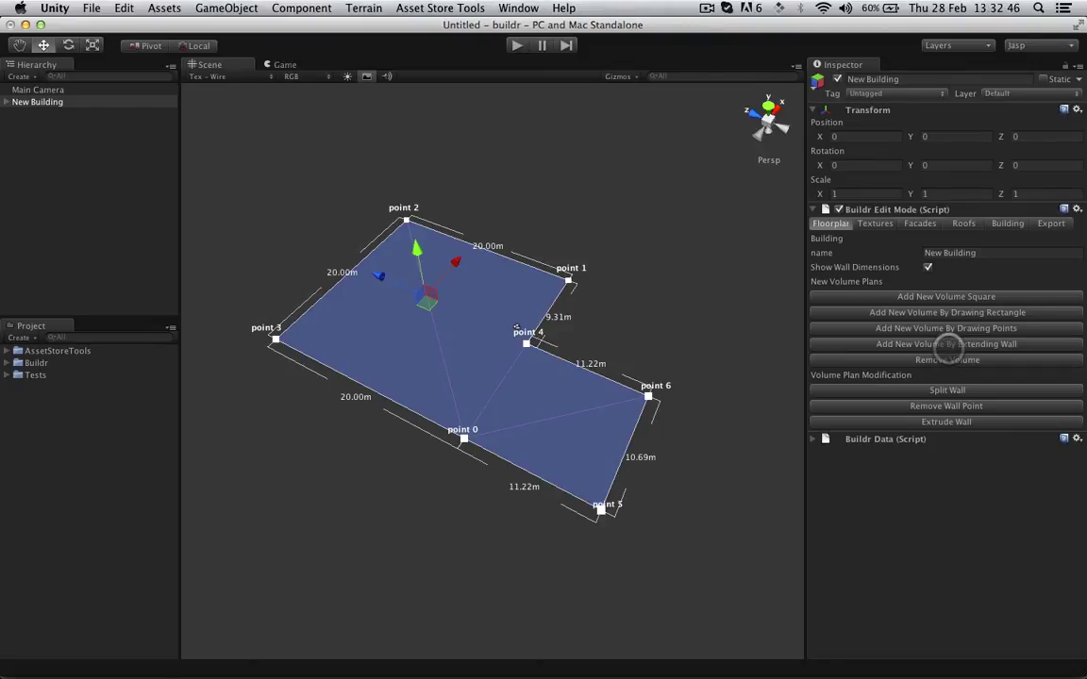
Step: Extend a new volume from the point 0–5 wall and drag points 7 and 8 to 6.01 by 11.22 m
{"action": "left_click", "coordinate": [946, 343]}
{"action": "left_click", "coordinate": [528, 473]}
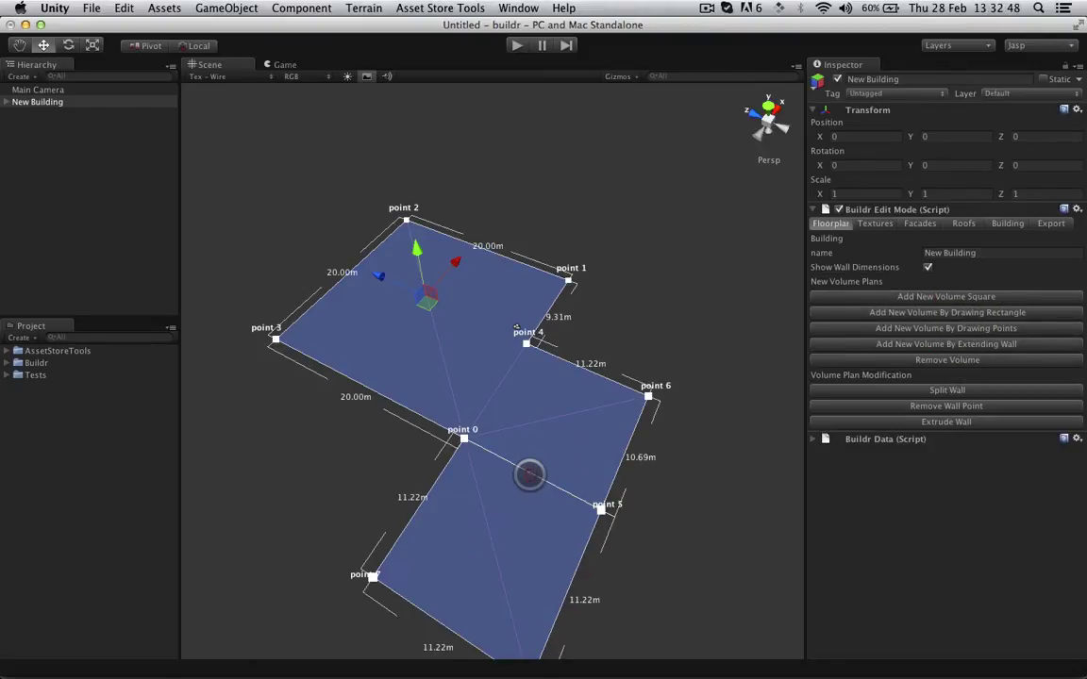
{"action": "left_click_drag", "start_coordinate": [501, 500], "coordinate": [291, 520], "text": "alt"}
{"action": "left_click", "coordinate": [368, 536]}
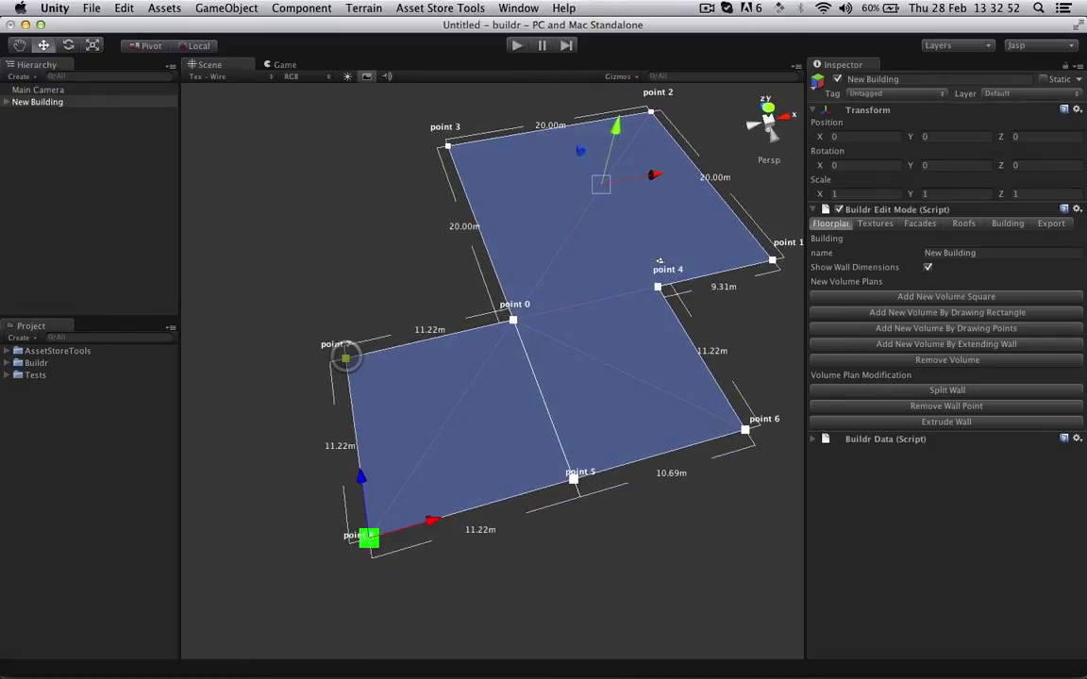
{"action": "left_click_drag", "start_coordinate": [346, 382], "coordinate": [337, 453]}
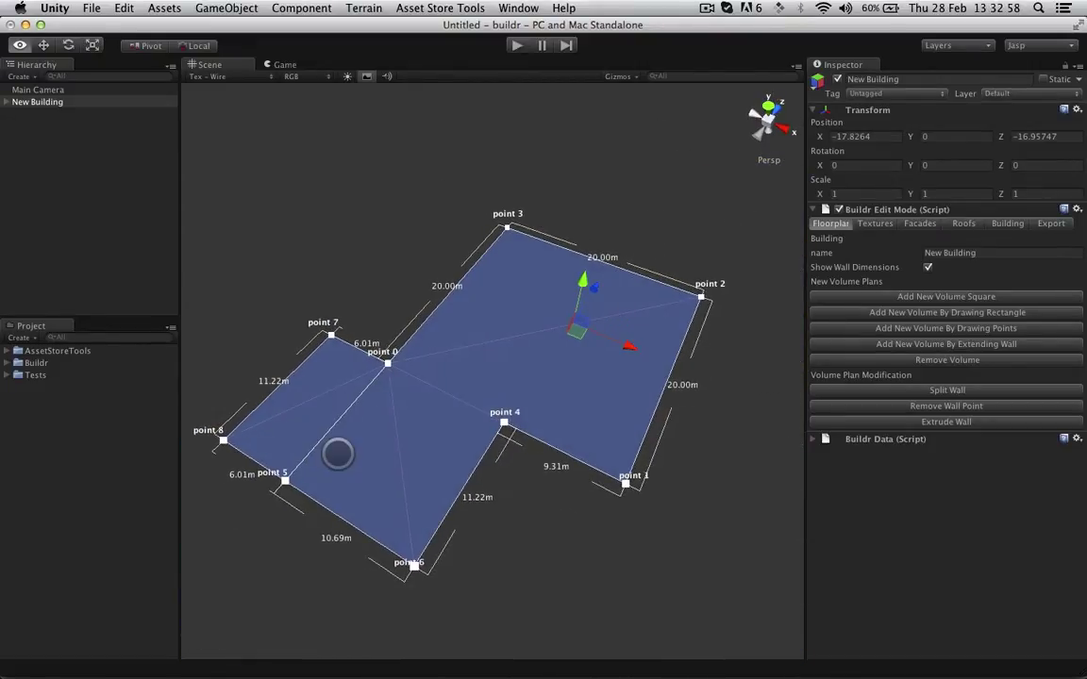
{"action": "left_click_drag", "start_coordinate": [403, 310], "coordinate": [838, 283], "text": "alt"}
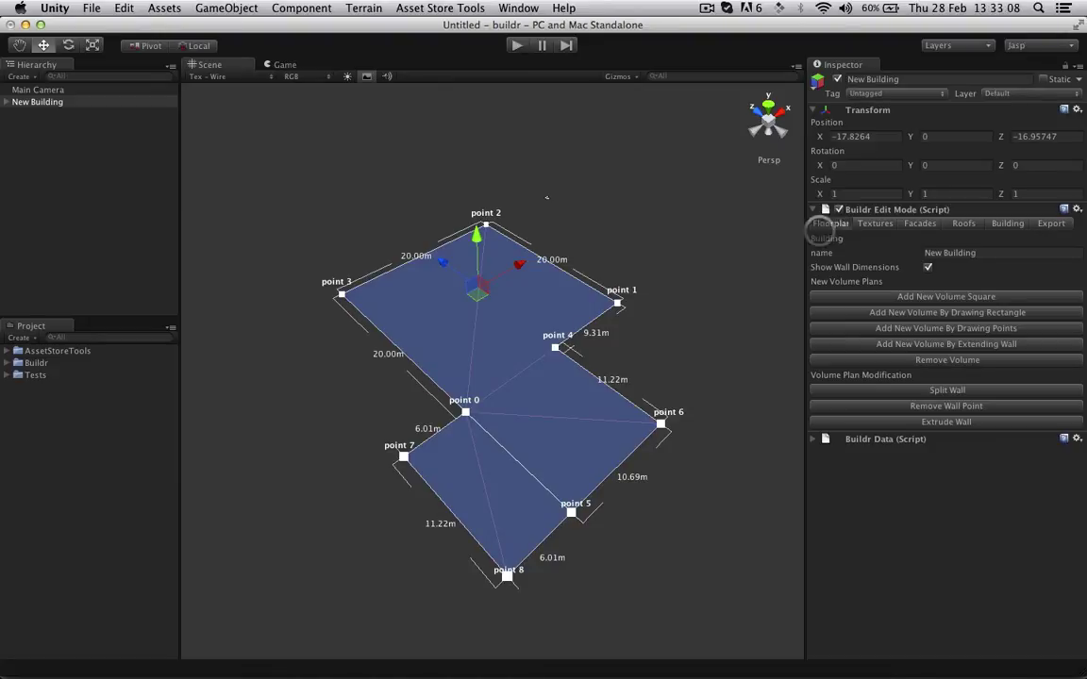
{"action": "left_click", "coordinate": [828, 224]}
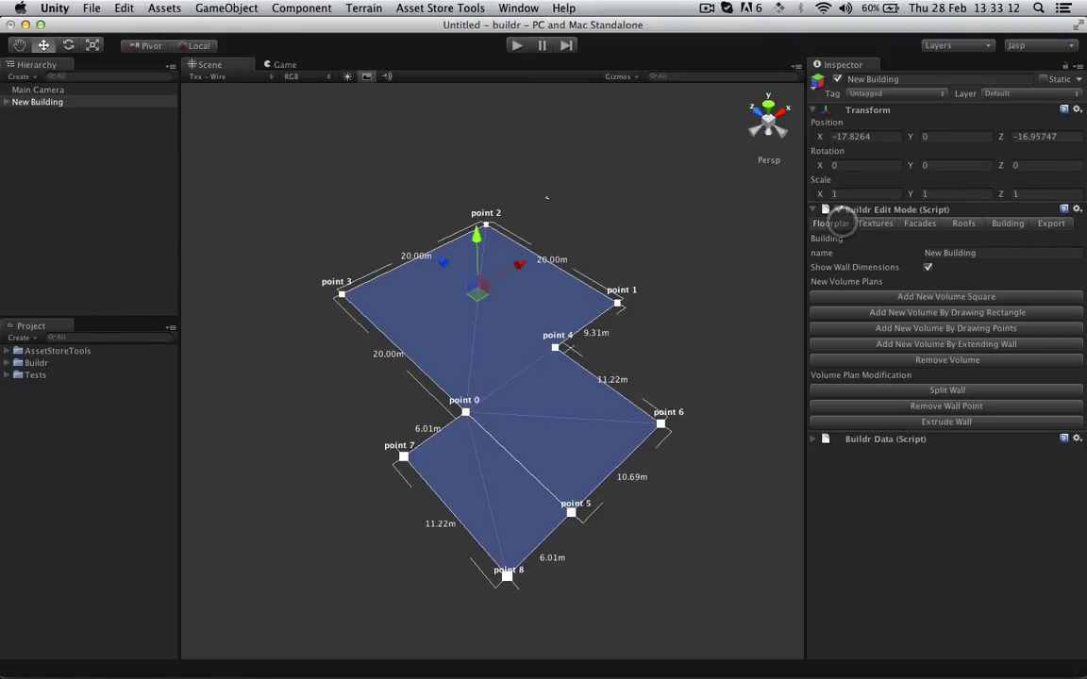
{"action": "left_click", "coordinate": [831, 223]}
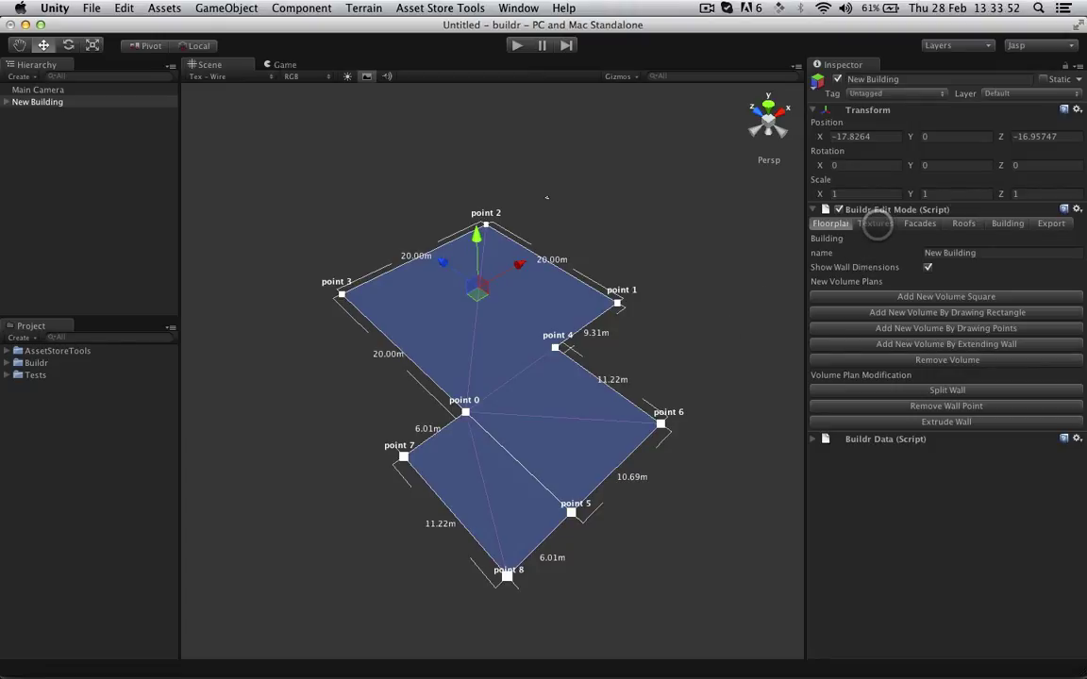
Step: Show the Textures page in BuildR Edit Mode and list the texture entries, keeping bricks selected
{"action": "left_click", "coordinate": [875, 224]}
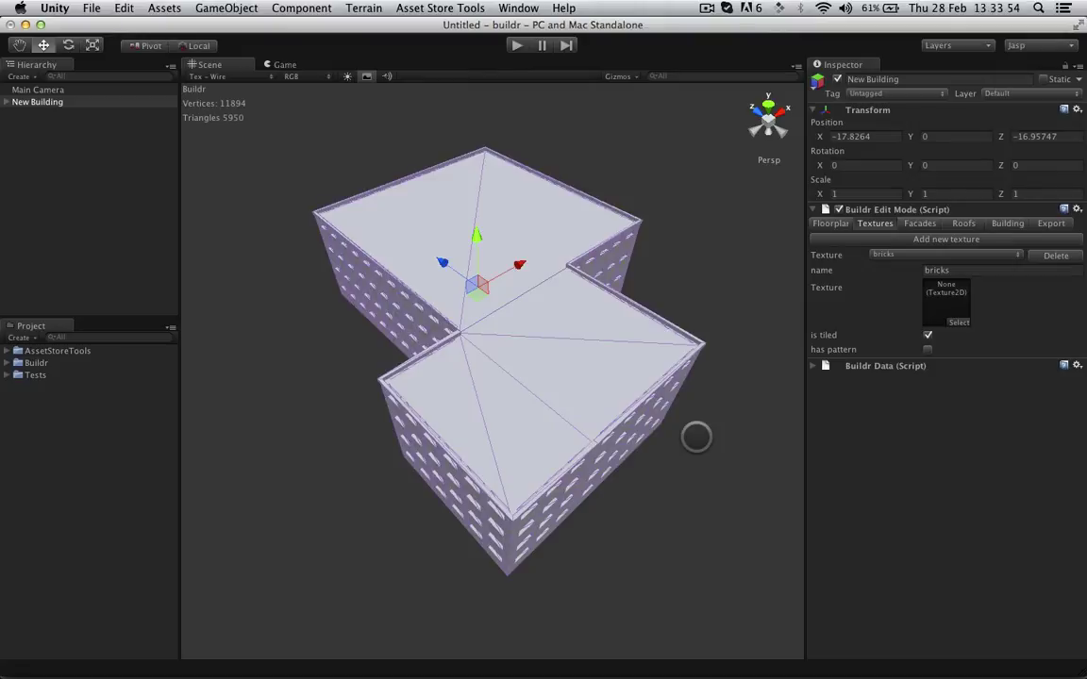
{"action": "left_click_drag", "start_coordinate": [548, 477], "coordinate": [585, 383], "text": "alt"}
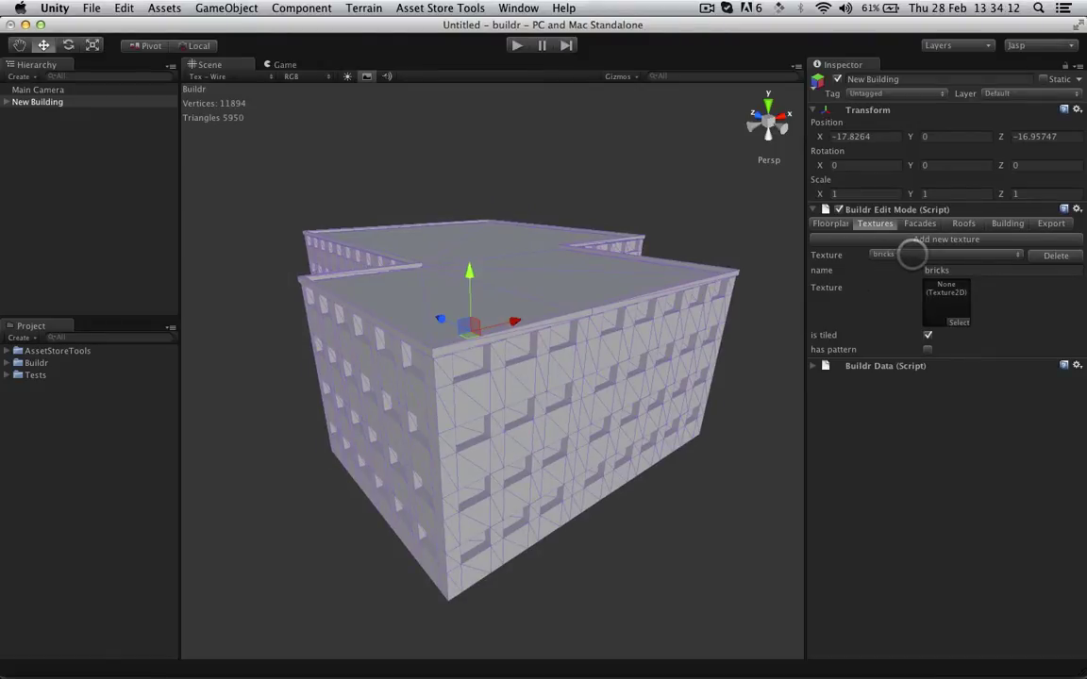
{"action": "left_click", "coordinate": [944, 255]}
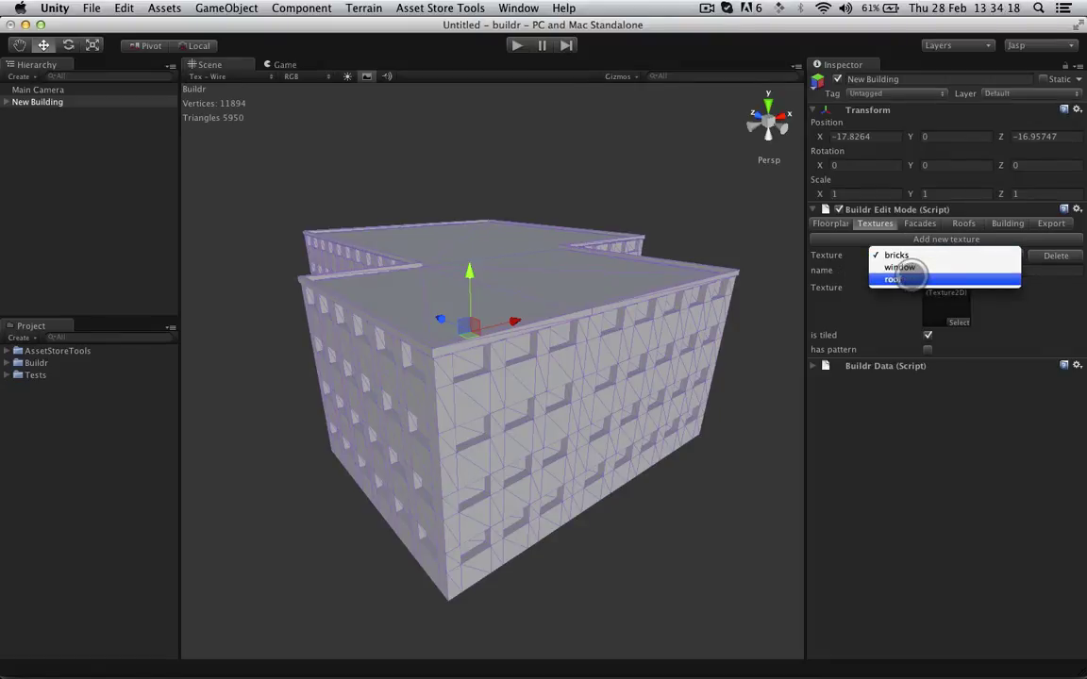
Step: Assign the red brick image to the bricks texture
{"action": "left_click", "coordinate": [886, 314]}
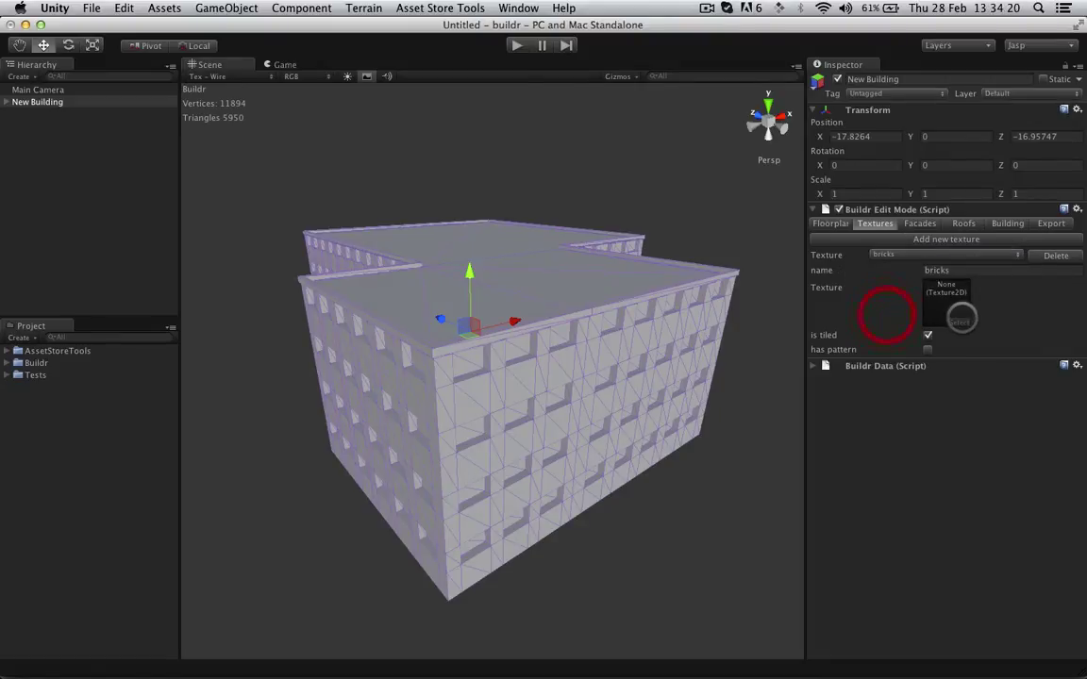
{"action": "left_click", "coordinate": [958, 322]}
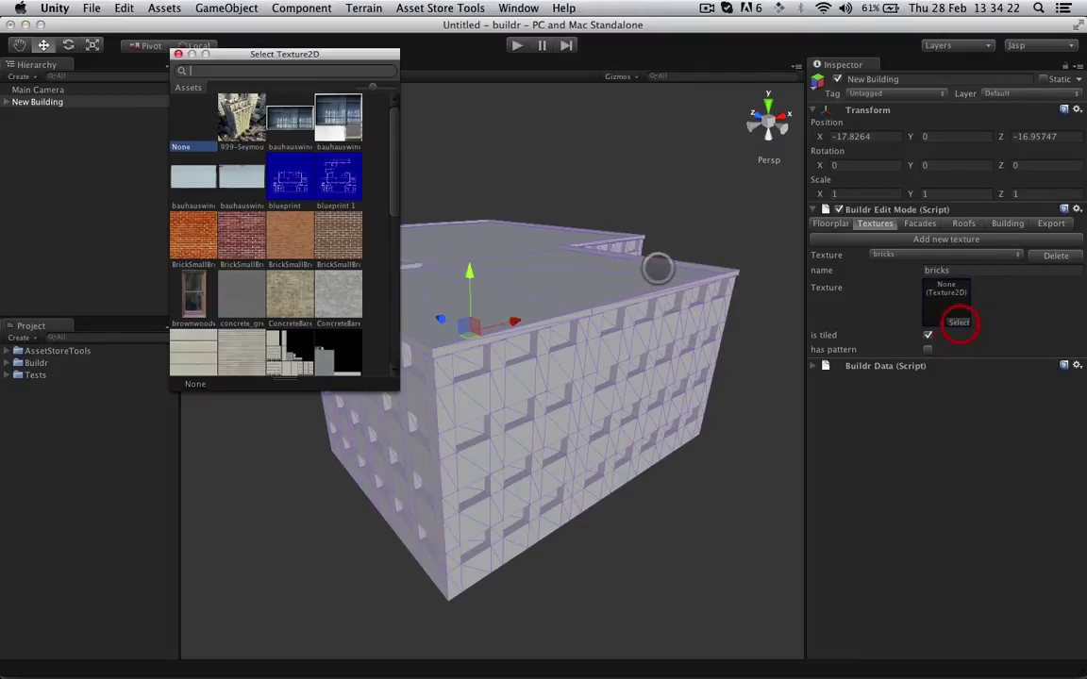
{"action": "double_click", "coordinate": [186, 235]}
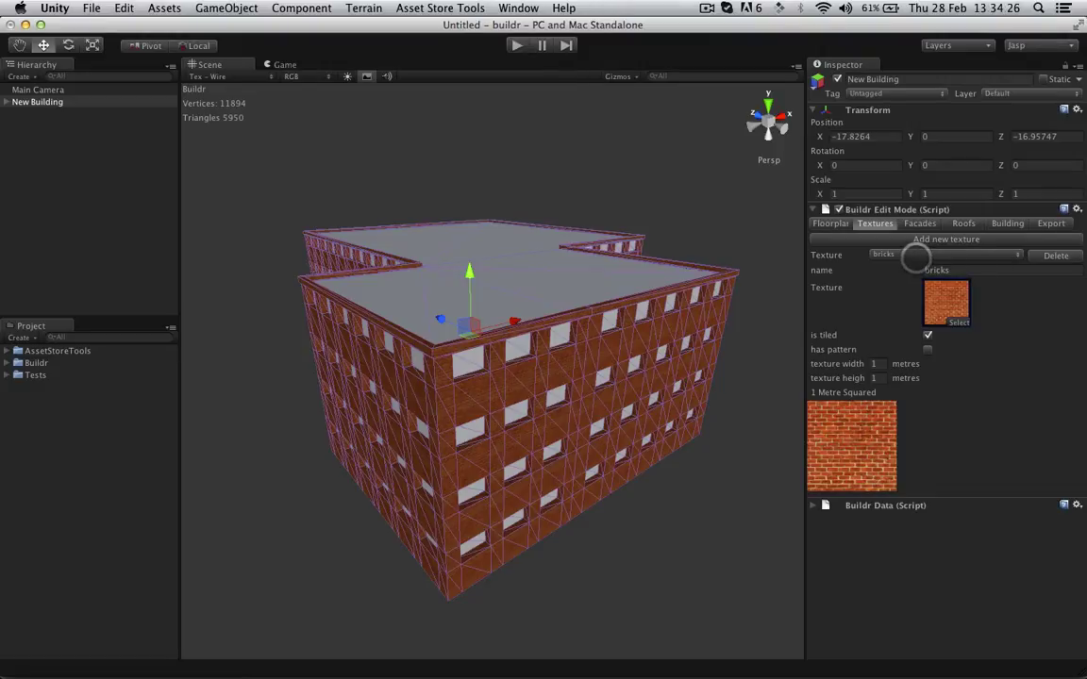
Step: Assign the brownwoodwindow image to the window texture
{"action": "left_click", "coordinate": [917, 254]}
{"action": "left_click", "coordinate": [918, 267]}
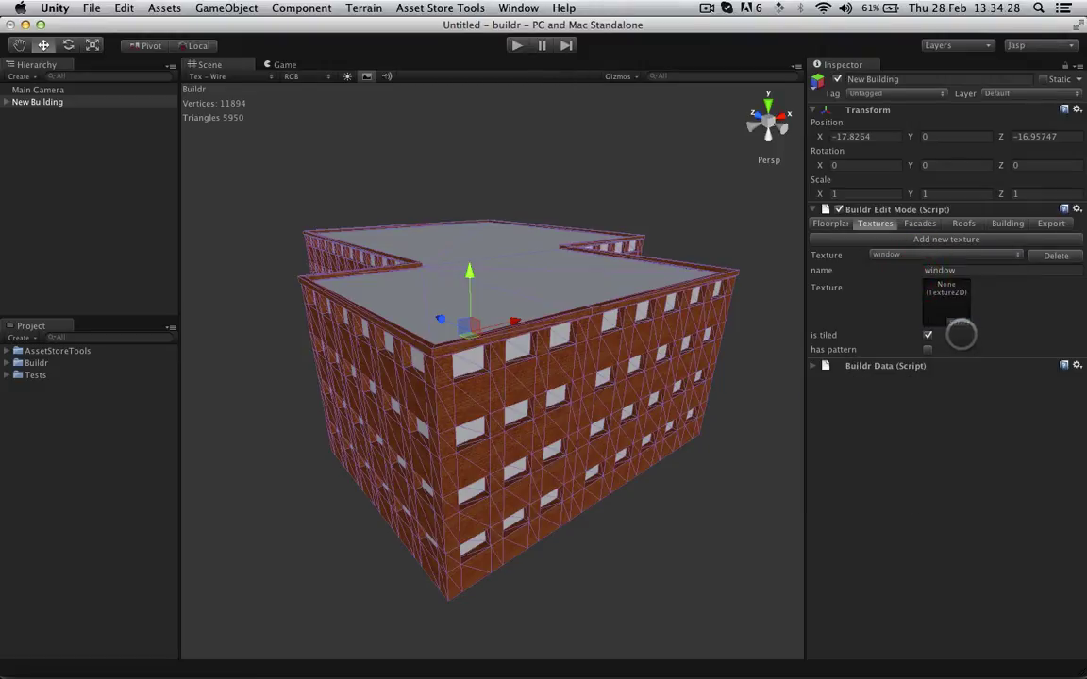
{"action": "left_click", "coordinate": [958, 322]}
{"action": "left_click", "coordinate": [194, 287]}
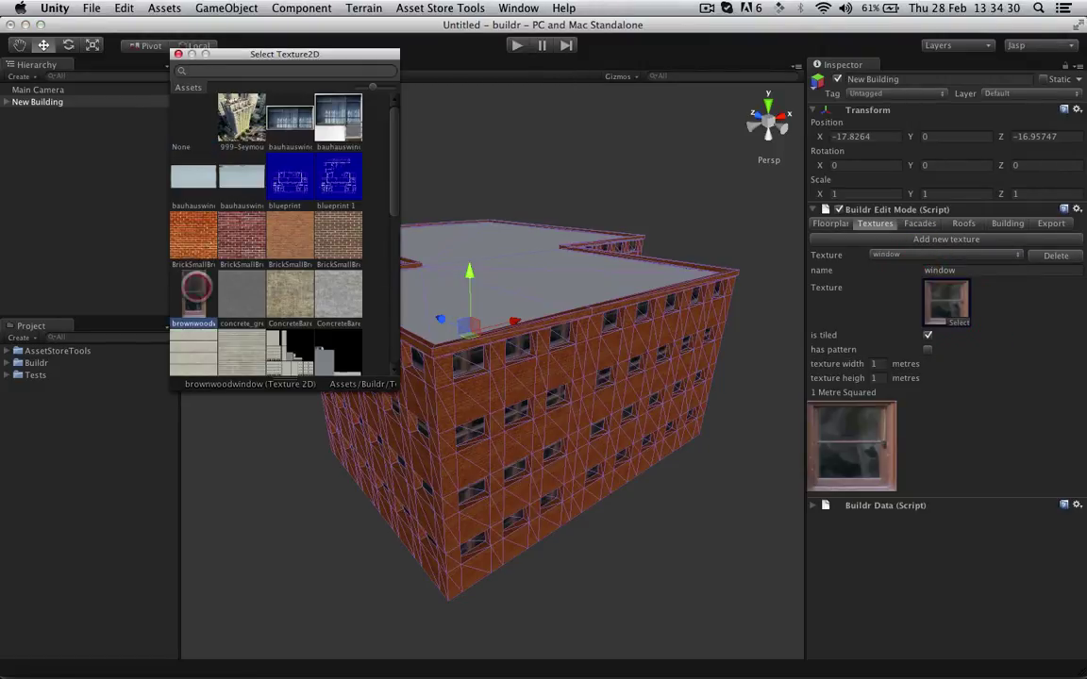
{"action": "double_click", "coordinate": [195, 287]}
Step: Assign a plain grey image to the roof texture
{"action": "left_click", "coordinate": [917, 254]}
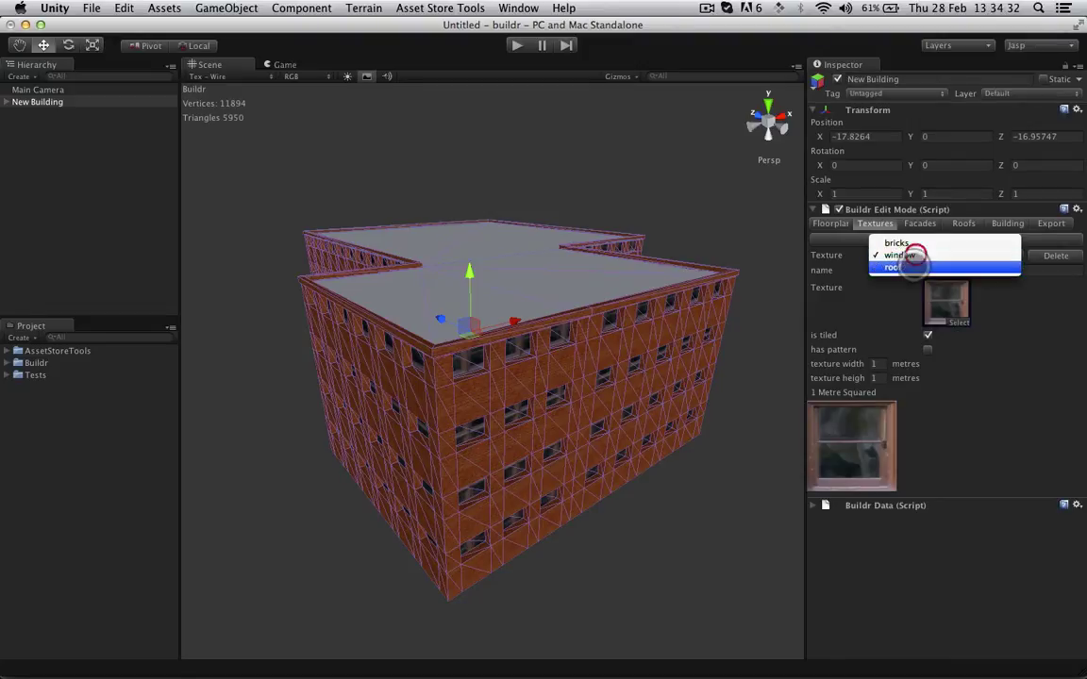
{"action": "left_click", "coordinate": [913, 267]}
{"action": "left_click", "coordinate": [959, 322]}
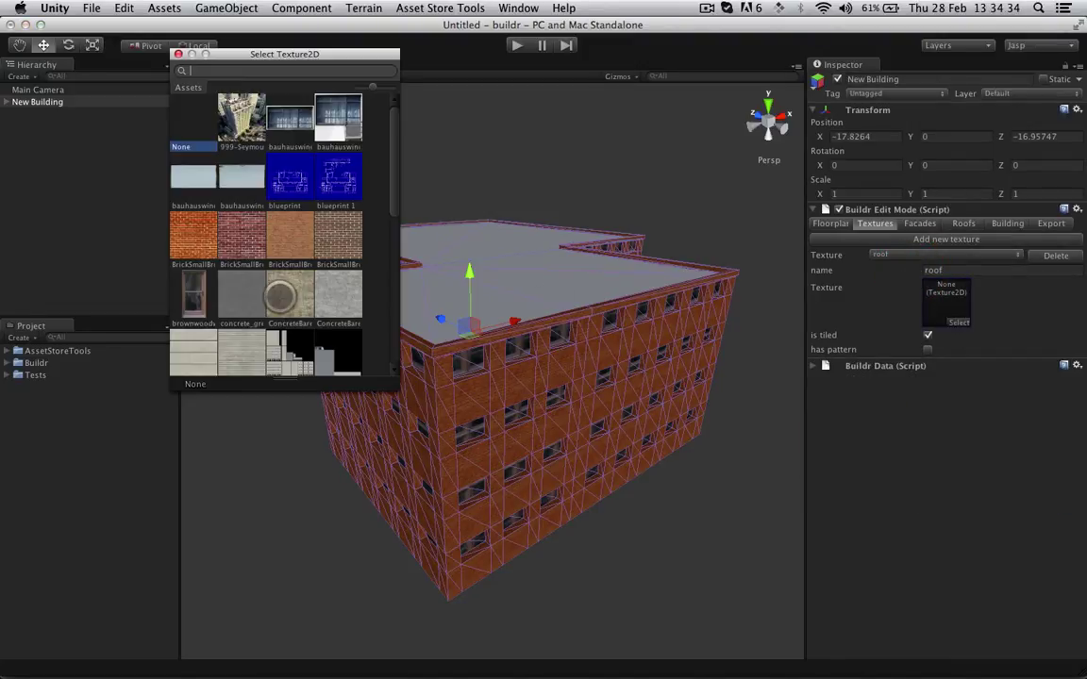
{"action": "left_click", "coordinate": [261, 272]}
{"action": "double_click", "coordinate": [260, 272]}
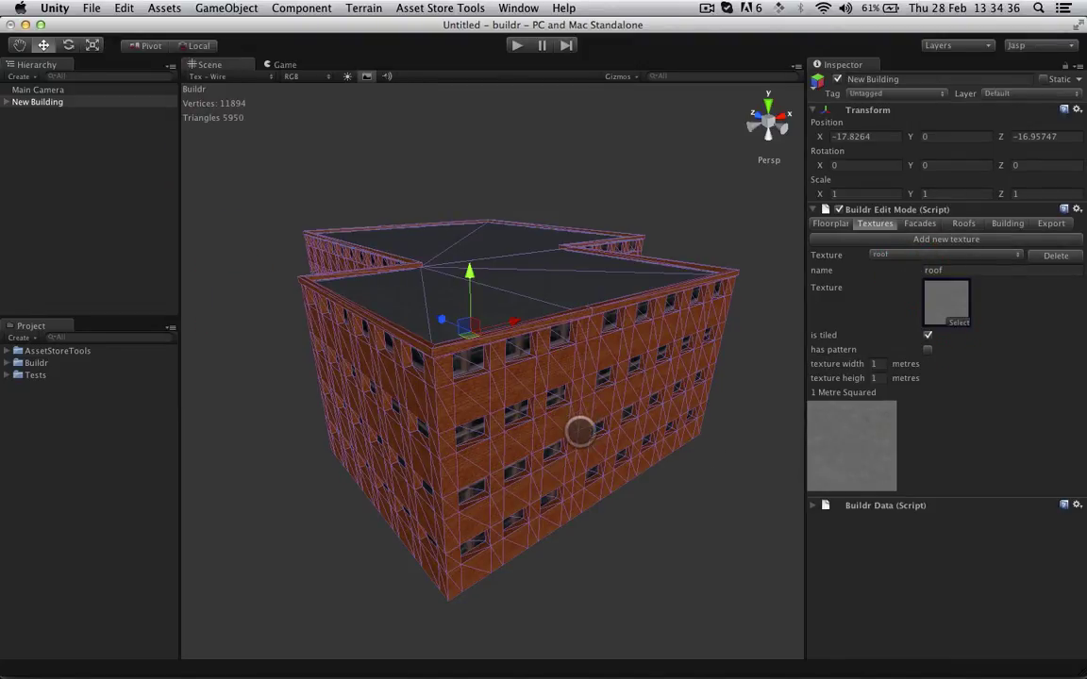
{"action": "left_click_drag", "start_coordinate": [579, 429], "coordinate": [406, 358], "text": "alt"}
{"action": "scroll", "coordinate": [597, 436], "scroll_direction": "up", "scroll_amount": 5, "text": "alt"}
{"action": "scroll", "coordinate": [597, 436], "scroll_direction": "up", "scroll_amount": 5, "text": "alt"}
{"action": "scroll", "coordinate": [381, 354], "scroll_direction": "down", "scroll_amount": 5, "text": "alt"}
{"action": "scroll", "coordinate": [393, 364], "scroll_direction": "up", "scroll_amount": 5, "text": "alt"}
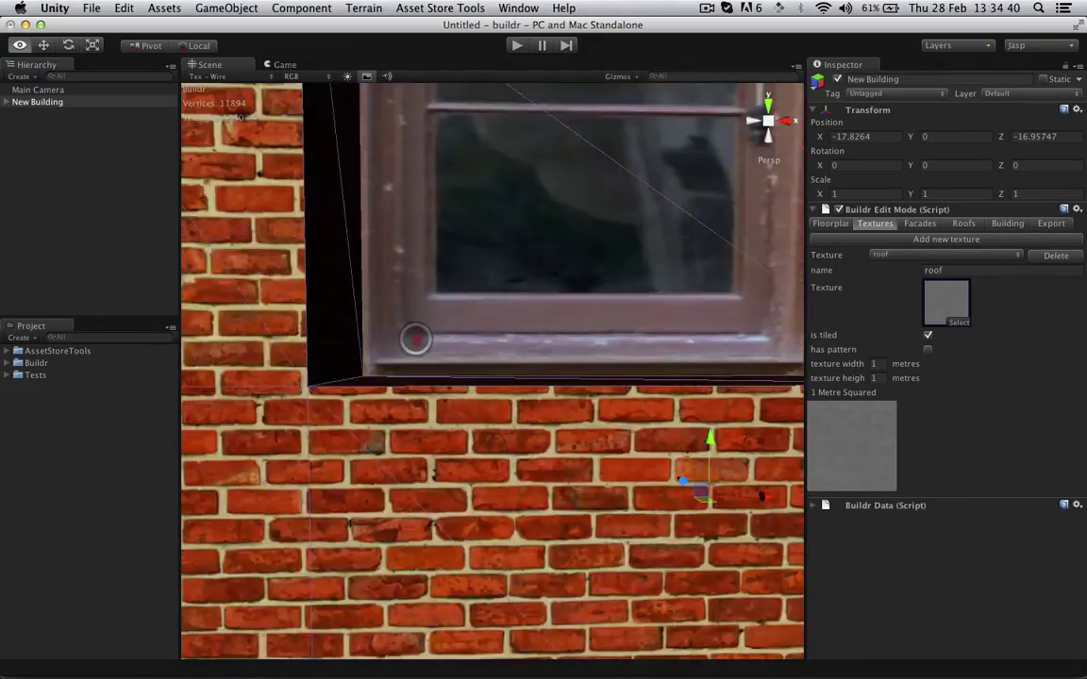
{"action": "scroll", "coordinate": [415, 335], "scroll_direction": "down", "scroll_amount": 5, "text": "alt"}
{"action": "left_click_drag", "start_coordinate": [418, 324], "coordinate": [498, 318], "text": "alt"}
{"action": "scroll", "coordinate": [492, 298], "scroll_direction": "up", "scroll_amount": 5, "text": "alt"}
{"action": "scroll", "coordinate": [487, 299], "scroll_direction": "down", "scroll_amount": 5, "text": "alt"}
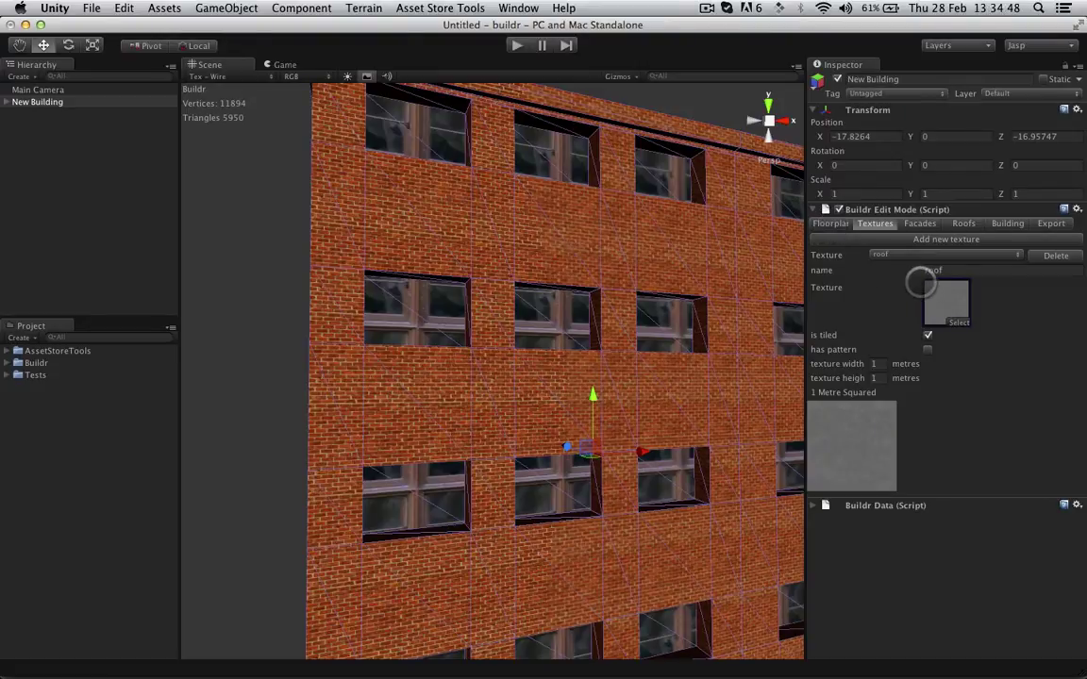
Step: For the bricks texture, tick 'is tiled' and 'has pattern' and set width and height to 1.6
{"action": "left_click", "coordinate": [916, 254]}
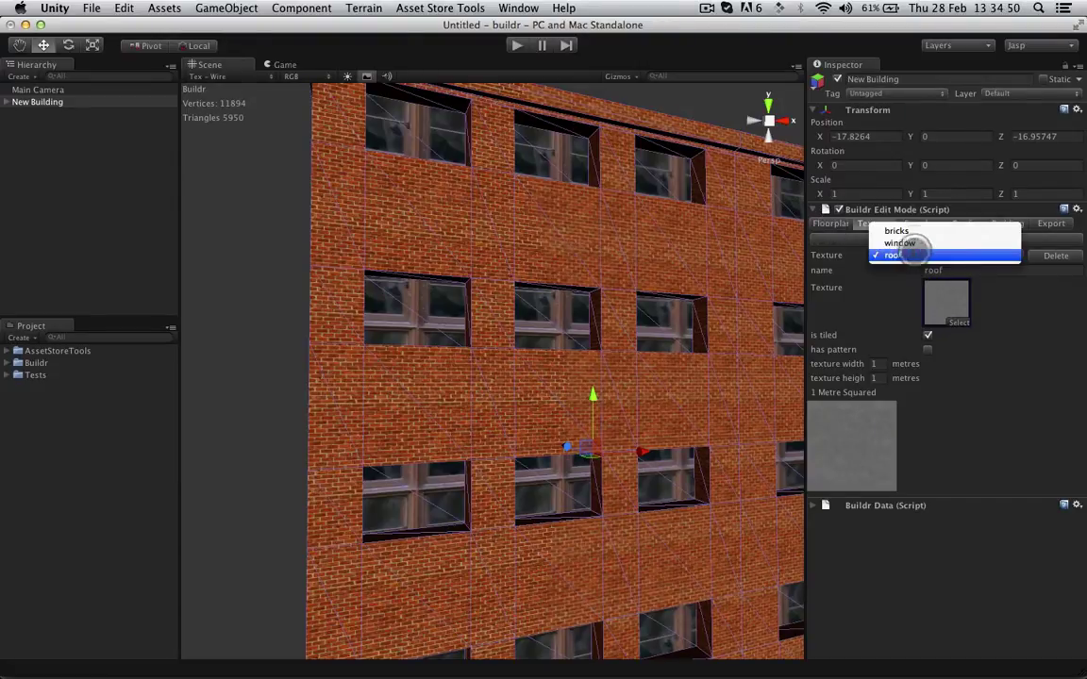
{"action": "left_click", "coordinate": [895, 230]}
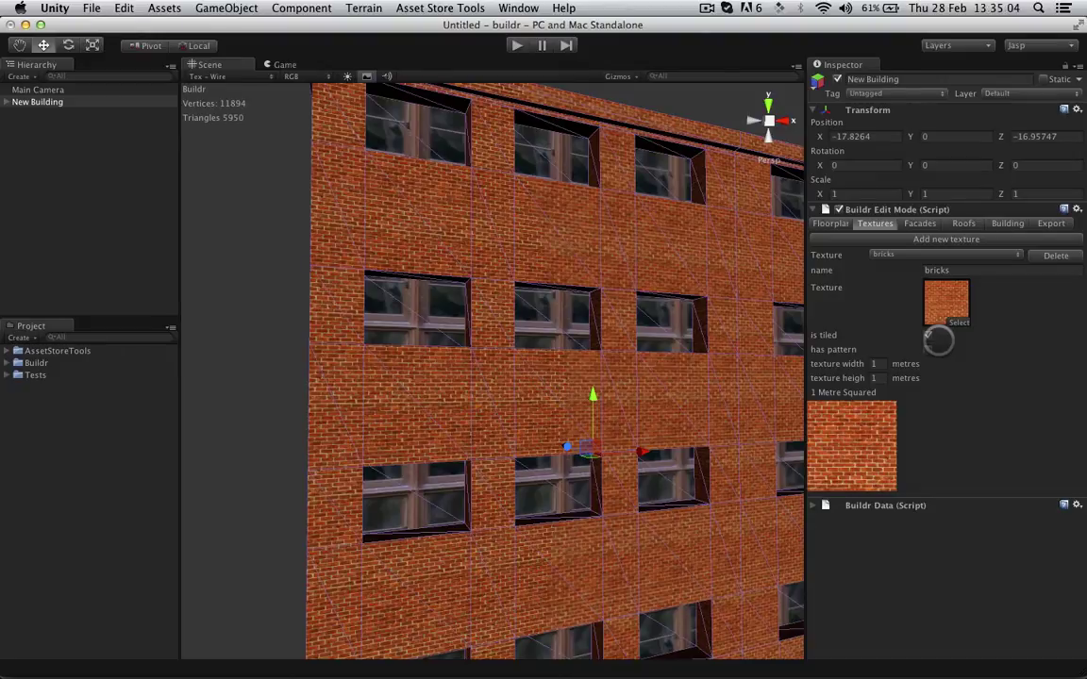
{"action": "left_click", "coordinate": [927, 335]}
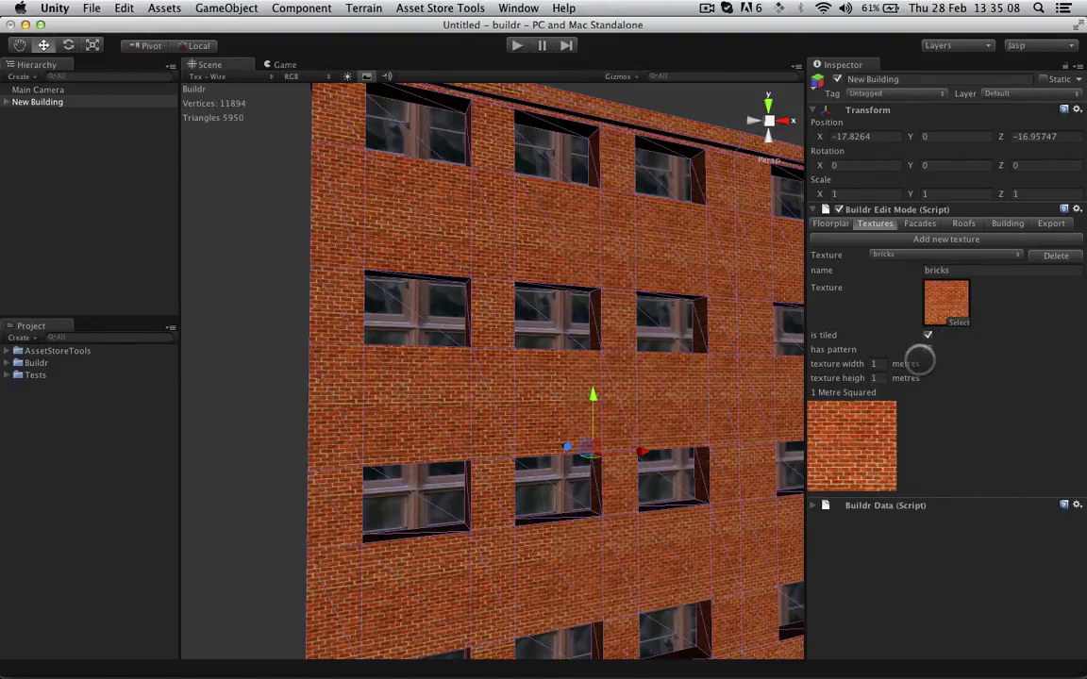
{"action": "left_click", "coordinate": [928, 349]}
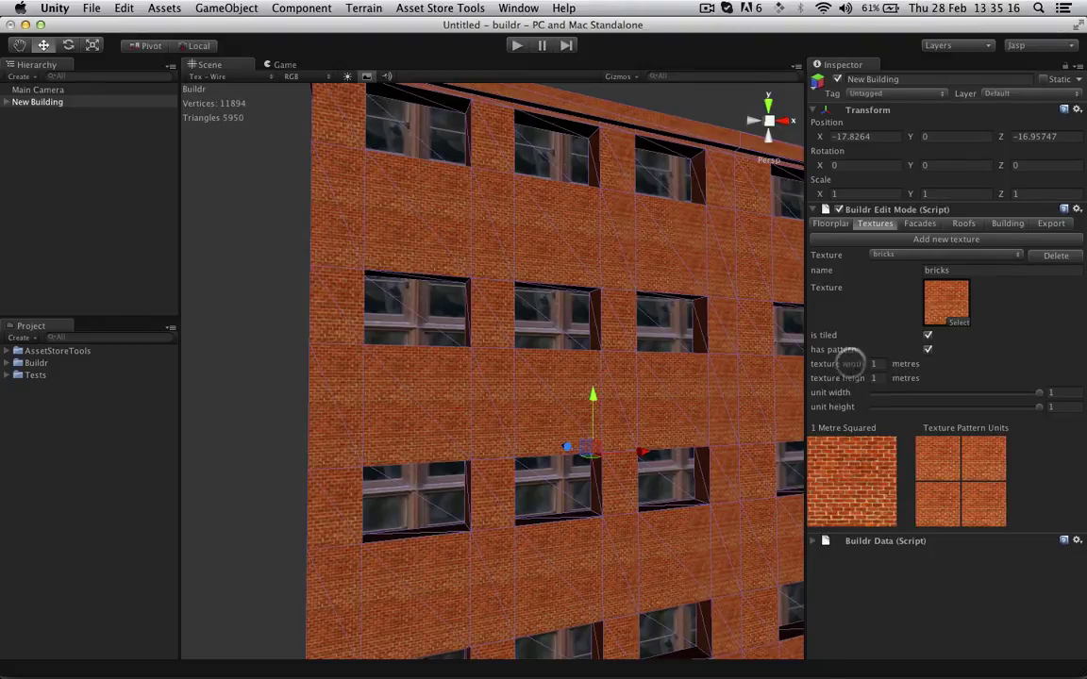
{"action": "left_click", "coordinate": [875, 364]}
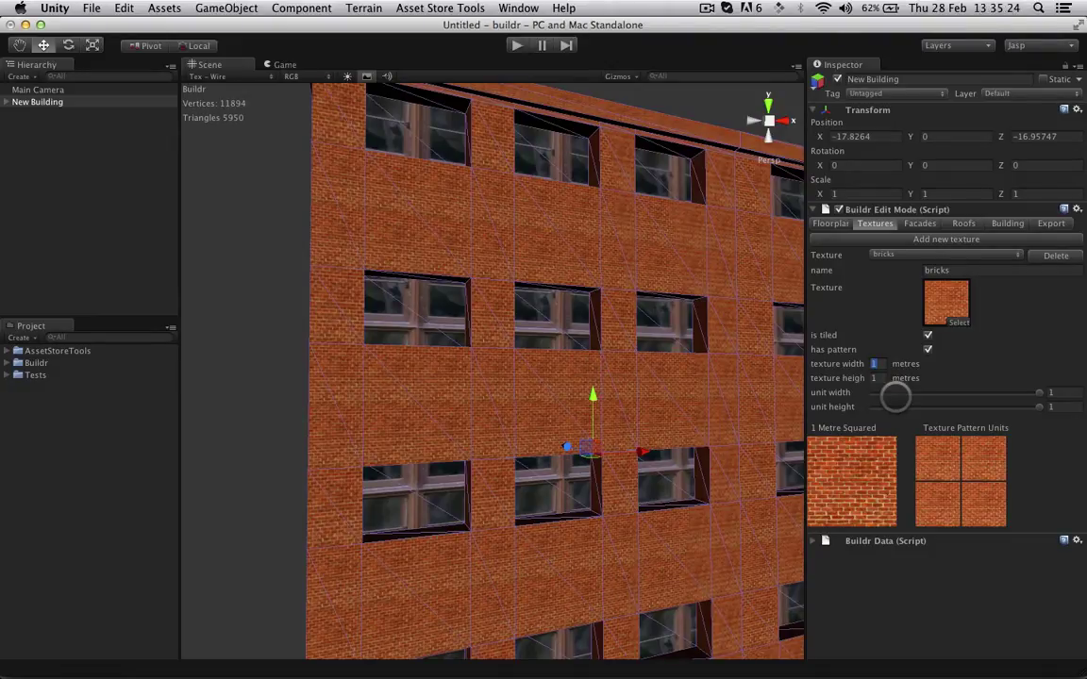
{"action": "type", "text": "1.6"}
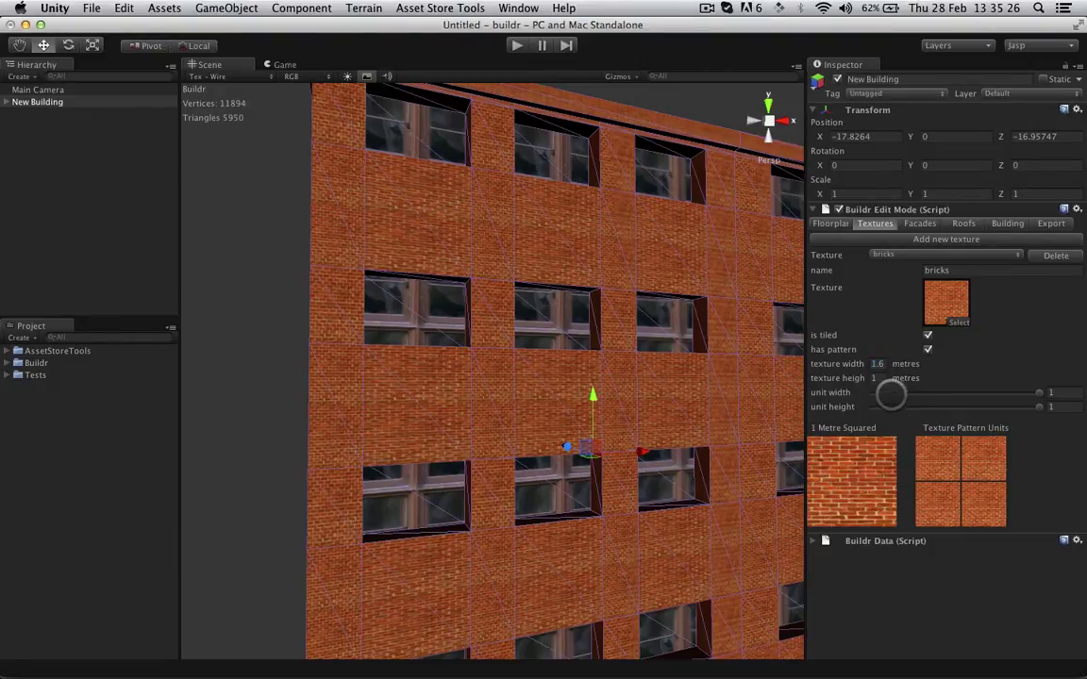
{"action": "type", "text": "1.6"}
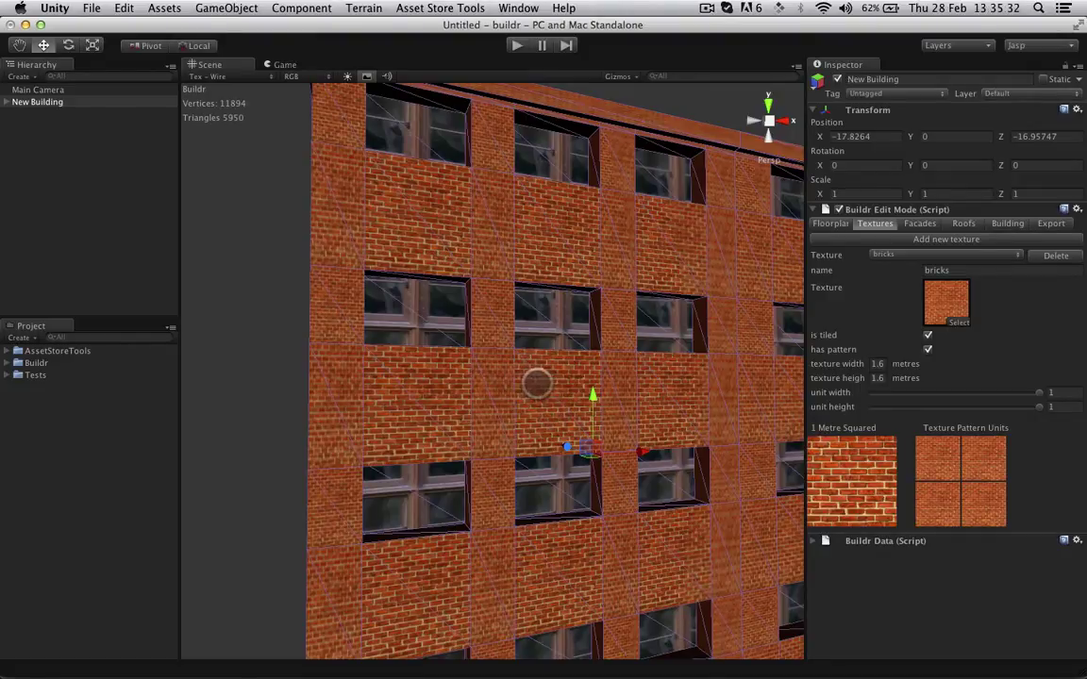
Step: Set the bricks pattern unit width to 0.05 and unit height to 0.041, checking the facade
{"action": "left_click_drag", "start_coordinate": [536, 388], "coordinate": [526, 454], "text": "alt"}
{"action": "right_click_drag", "start_coordinate": [527, 454], "coordinate": [526, 386], "text": "alt"}
{"action": "left_click_drag", "start_coordinate": [526, 386], "coordinate": [476, 346], "text": "alt"}
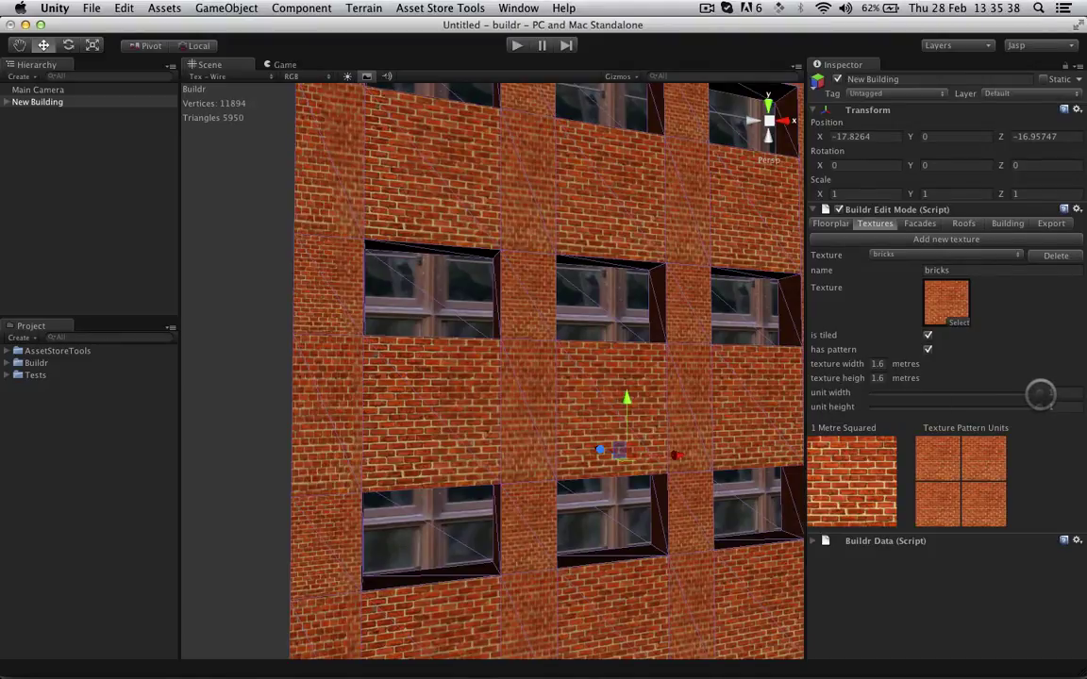
{"action": "left_click_drag", "start_coordinate": [1041, 394], "coordinate": [897, 393]}
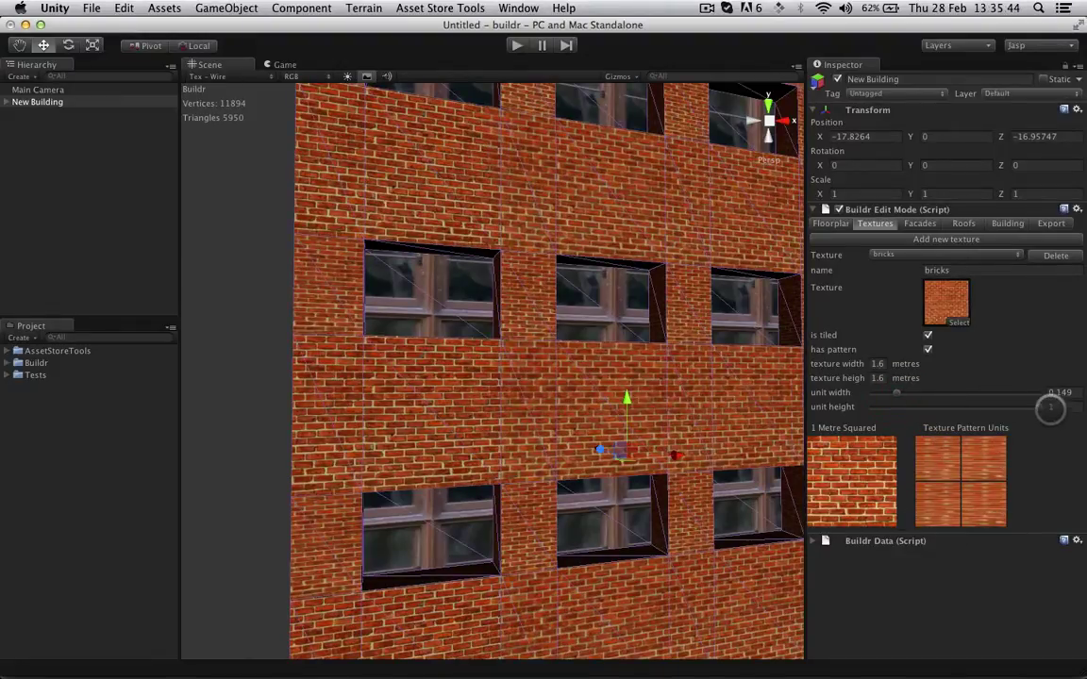
{"action": "left_click_drag", "start_coordinate": [1038, 407], "coordinate": [881, 396]}
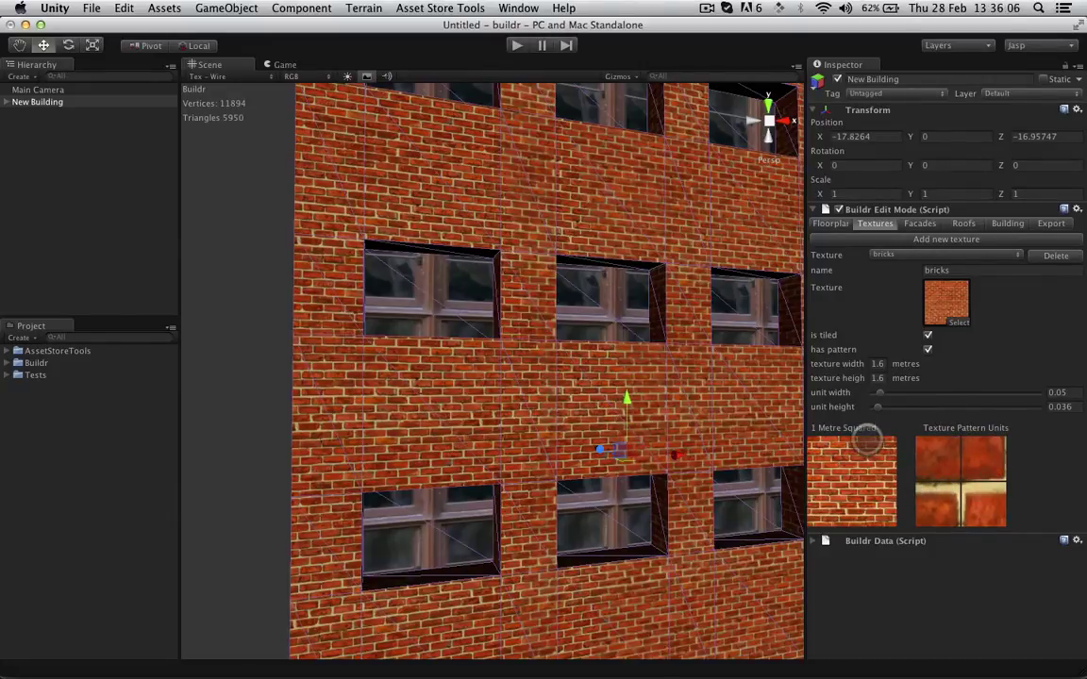
{"action": "left_click_drag", "start_coordinate": [879, 392], "coordinate": [879, 407]}
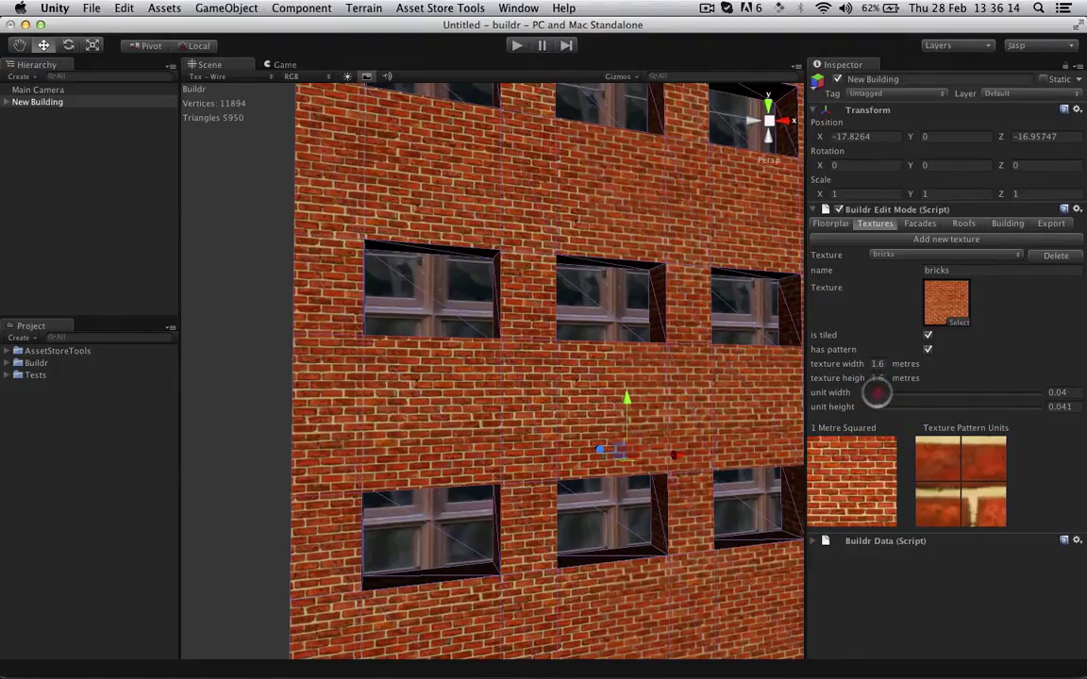
{"action": "left_click_drag", "start_coordinate": [877, 394], "coordinate": [879, 393]}
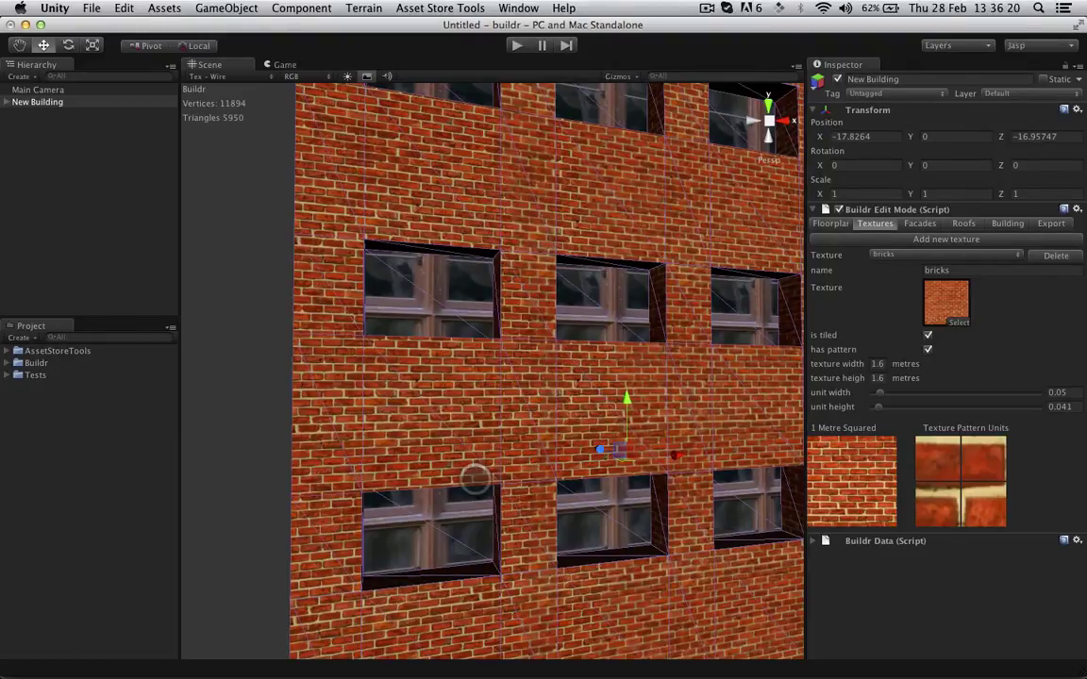
{"action": "mouse_move", "coordinate": [562, 413]}
{"action": "left_mouse_down", "text": "alt"}
{"action": "mouse_move", "coordinate": [500, 360]}
{"action": "mouse_move", "coordinate": [561, 382]}
{"action": "mouse_move", "coordinate": [572, 403]}
{"action": "mouse_move", "coordinate": [564, 392]}
{"action": "left_mouse_up", "text": "alt"}
{"action": "scroll", "coordinate": [572, 403], "scroll_direction": "down", "scroll_amount": 10}
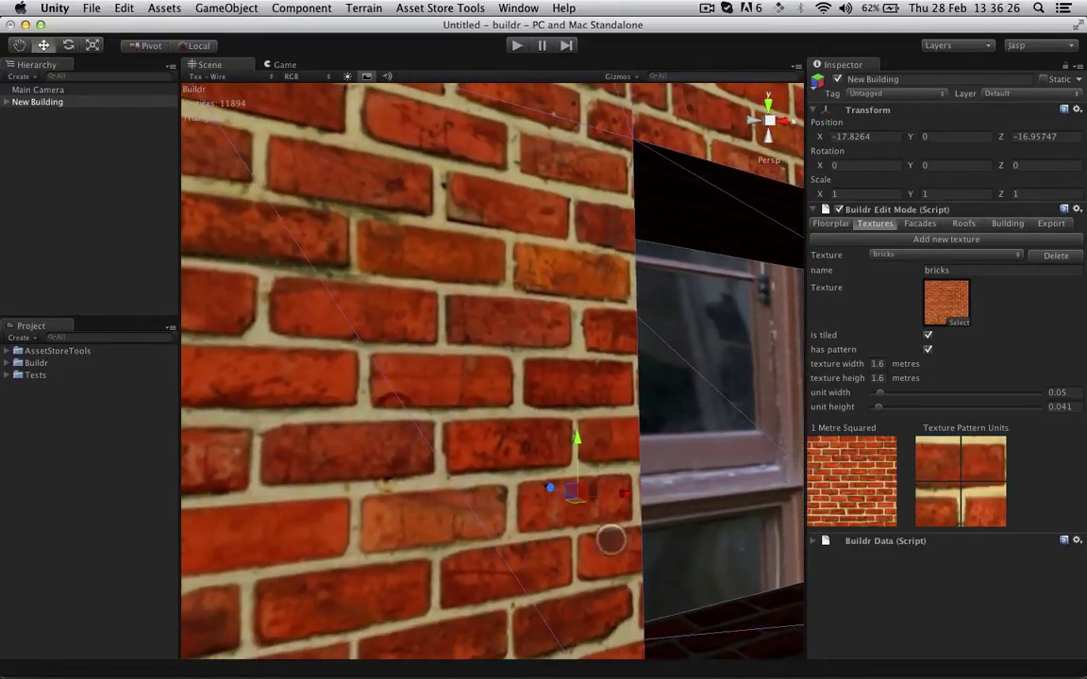
{"action": "left_click_drag", "start_coordinate": [548, 486], "coordinate": [597, 447], "text": "alt"}
{"action": "scroll", "coordinate": [596, 447], "scroll_direction": "up", "scroll_amount": 10}
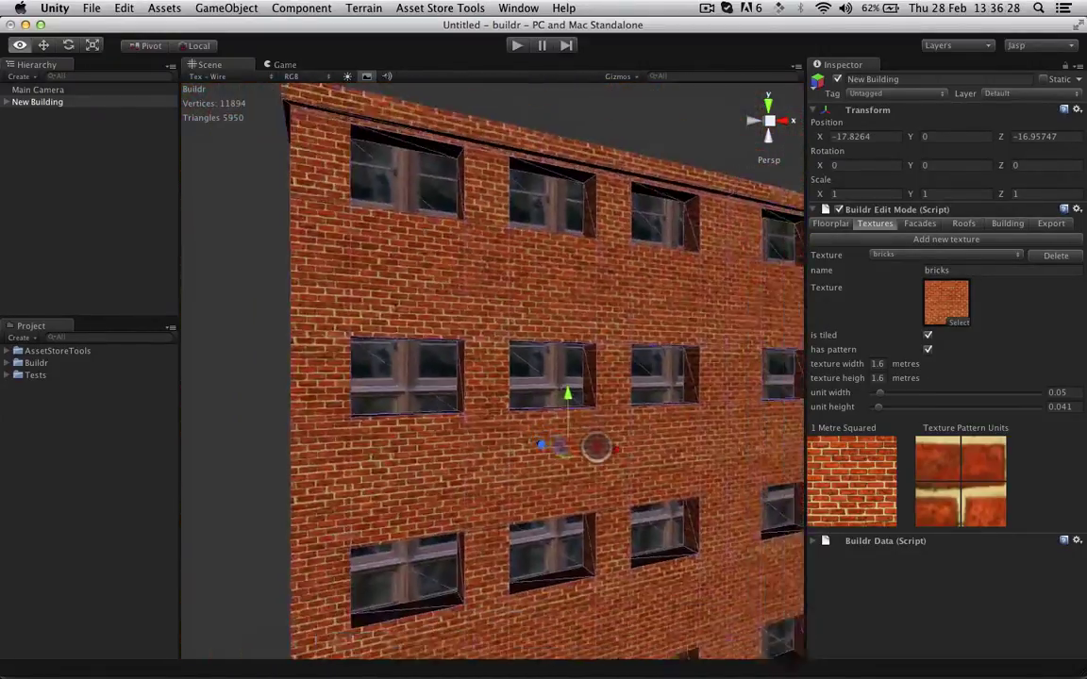
Step: For the window texture, untick 'is tiled' and raise tile x to 2 for double windows
{"action": "left_click", "coordinate": [923, 256]}
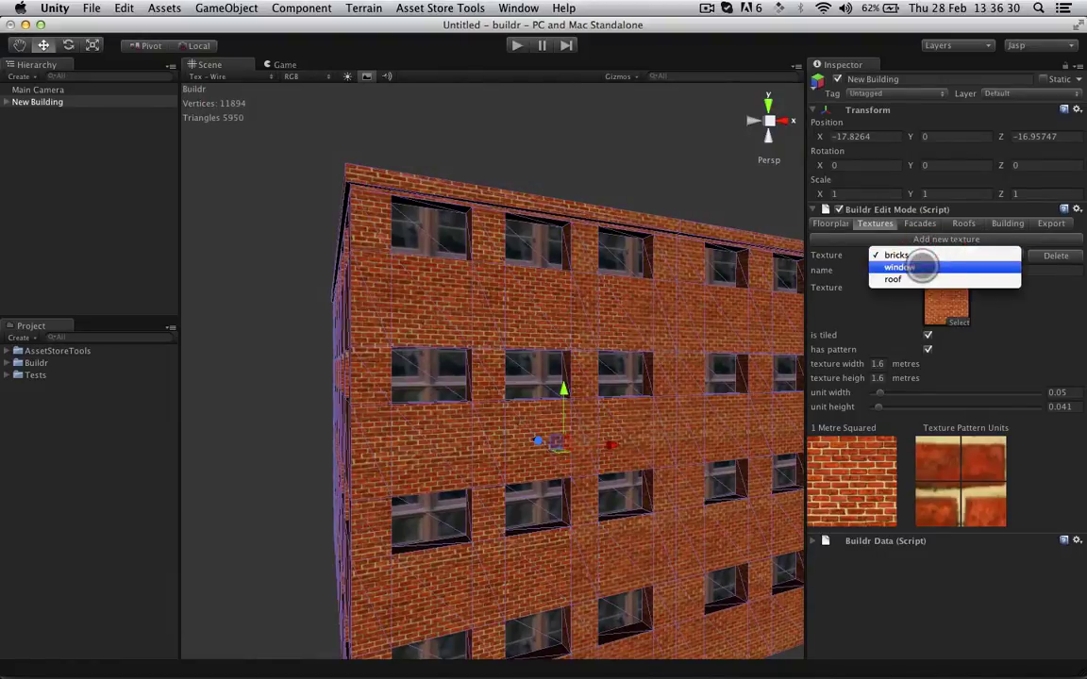
{"action": "left_click", "coordinate": [923, 267]}
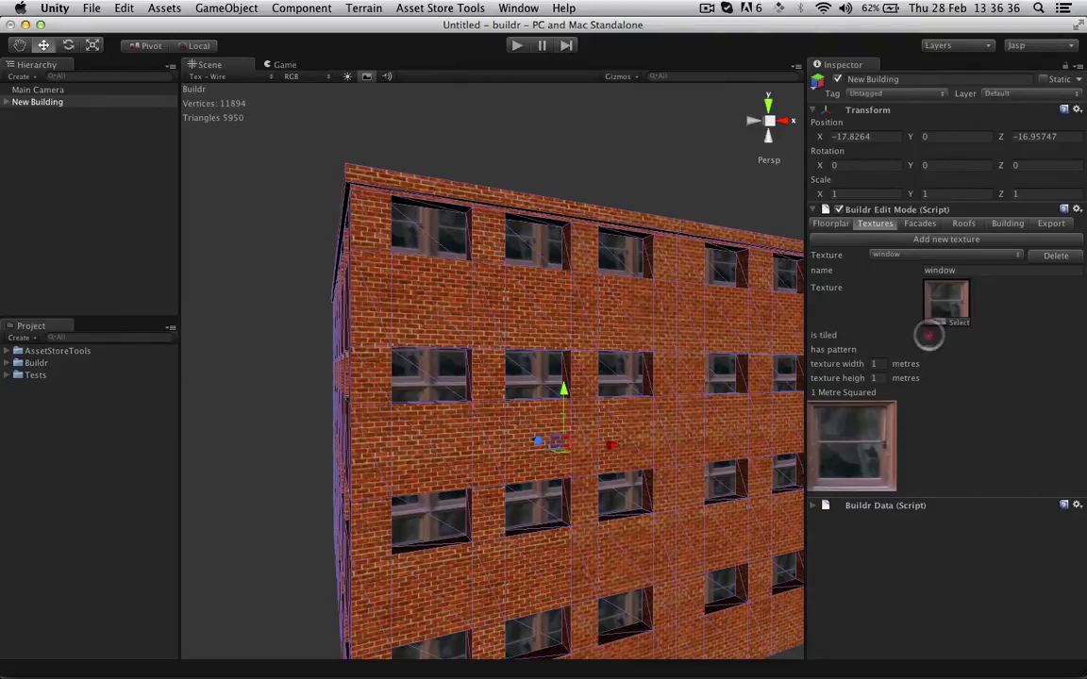
{"action": "left_click", "coordinate": [929, 334]}
{"action": "scroll", "coordinate": [517, 381], "scroll_direction": "down", "scroll_amount": 10}
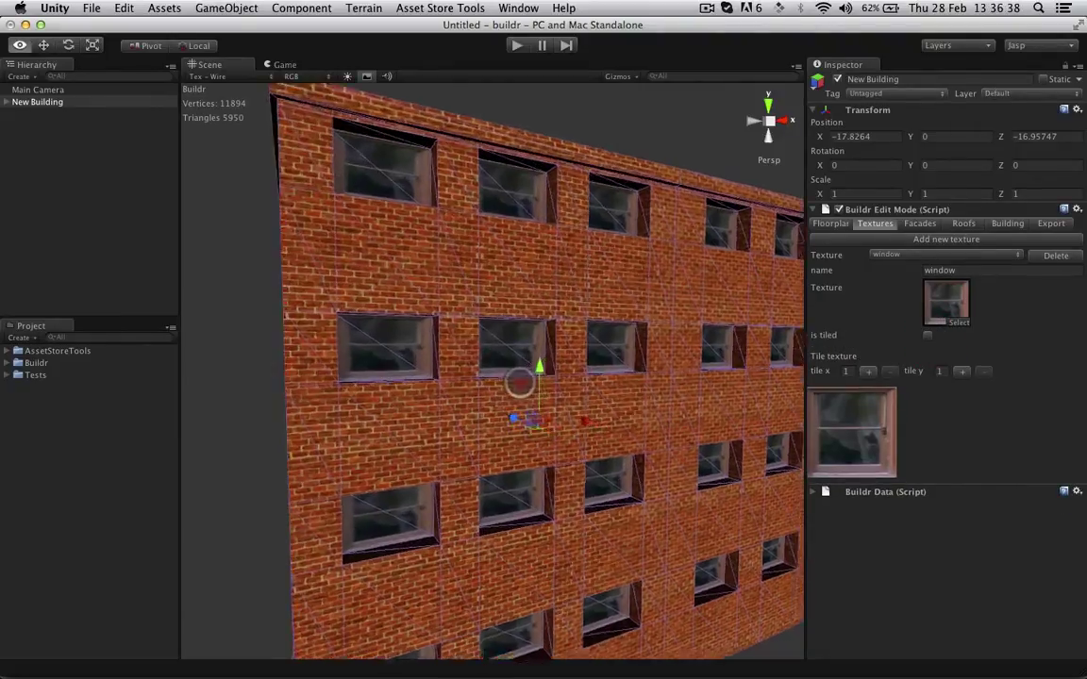
{"action": "left_click_drag", "start_coordinate": [519, 369], "coordinate": [433, 347], "text": "alt"}
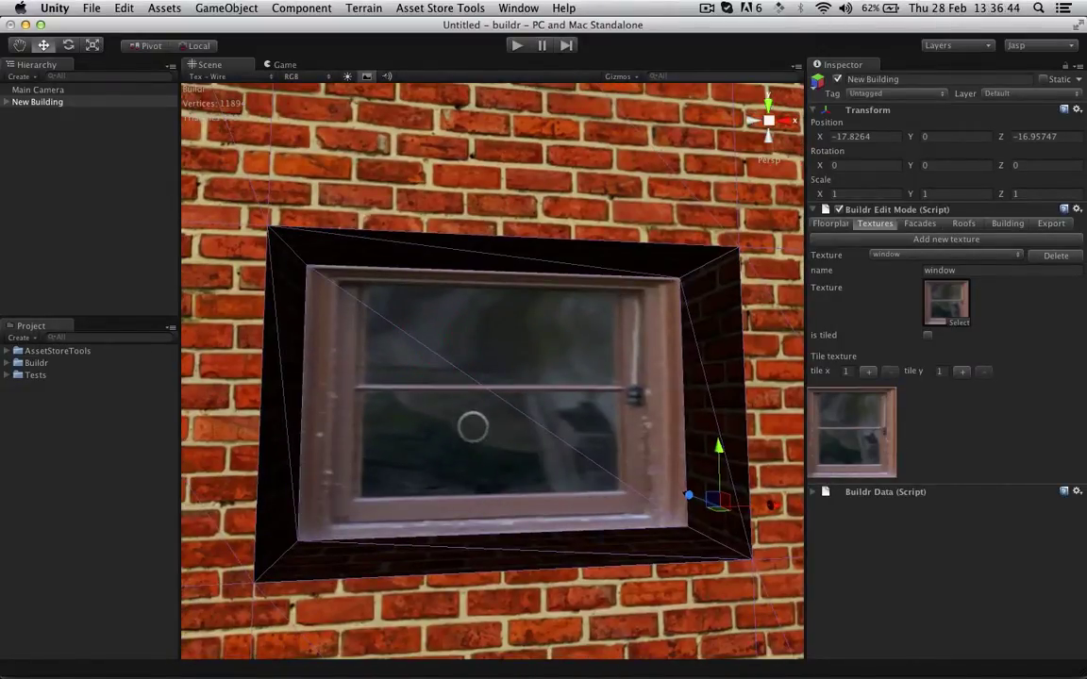
{"action": "right_click_drag", "start_coordinate": [473, 426], "coordinate": [474, 428], "text": "alt"}
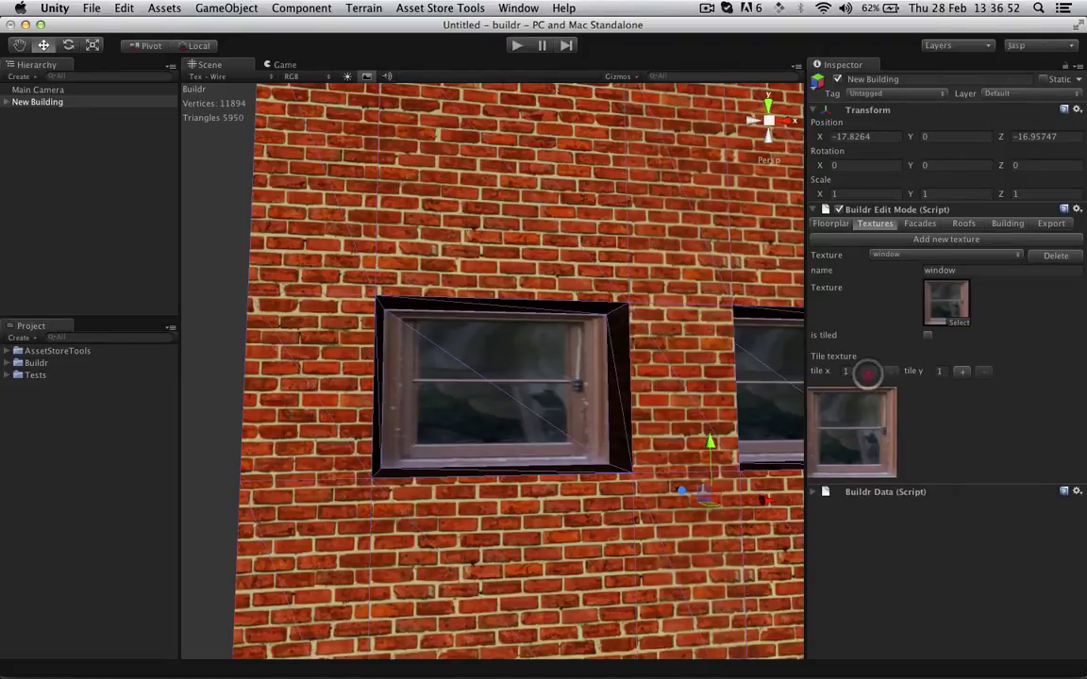
{"action": "left_click", "coordinate": [868, 372]}
{"action": "right_click_drag", "start_coordinate": [585, 391], "coordinate": [510, 417], "text": "alt"}
{"action": "left_click_drag", "start_coordinate": [510, 417], "coordinate": [583, 439], "text": "alt"}
{"action": "right_click_drag", "start_coordinate": [582, 439], "coordinate": [586, 437], "text": "alt"}
{"action": "mouse_move", "coordinate": [587, 436]}
{"action": "left_mouse_down", "text": "alt"}
{"action": "mouse_move", "coordinate": [449, 432]}
{"action": "mouse_move", "coordinate": [591, 438]}
{"action": "left_mouse_up", "text": "alt"}
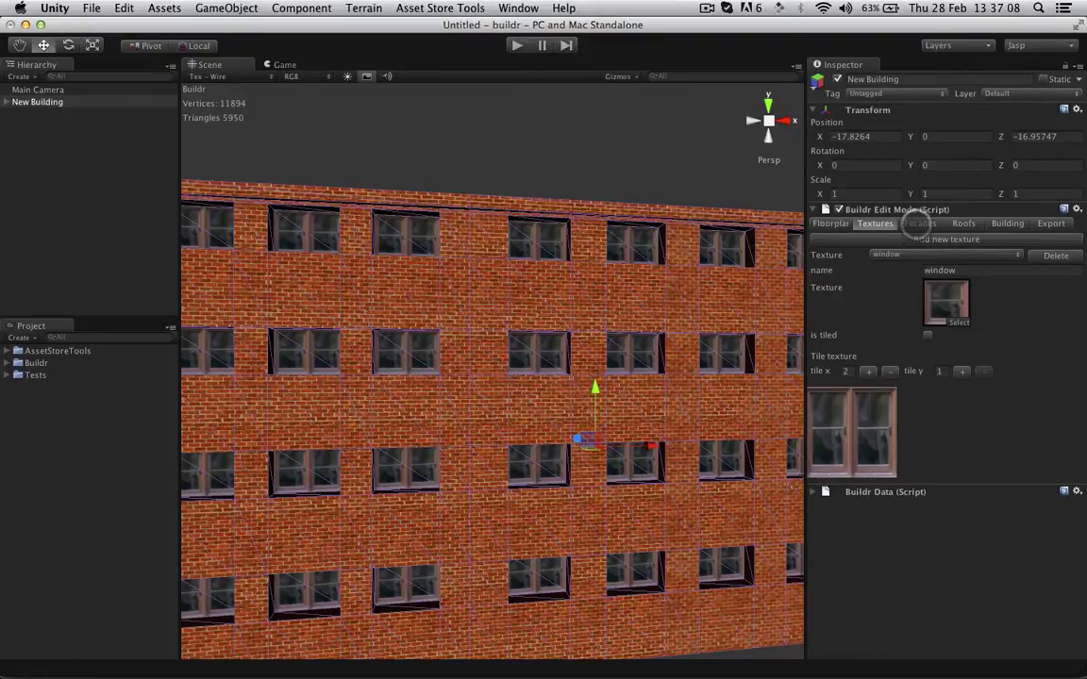
Step: Widen the default facade's windows to 2 and raise their height to 1.8
{"action": "left_click", "coordinate": [920, 223]}
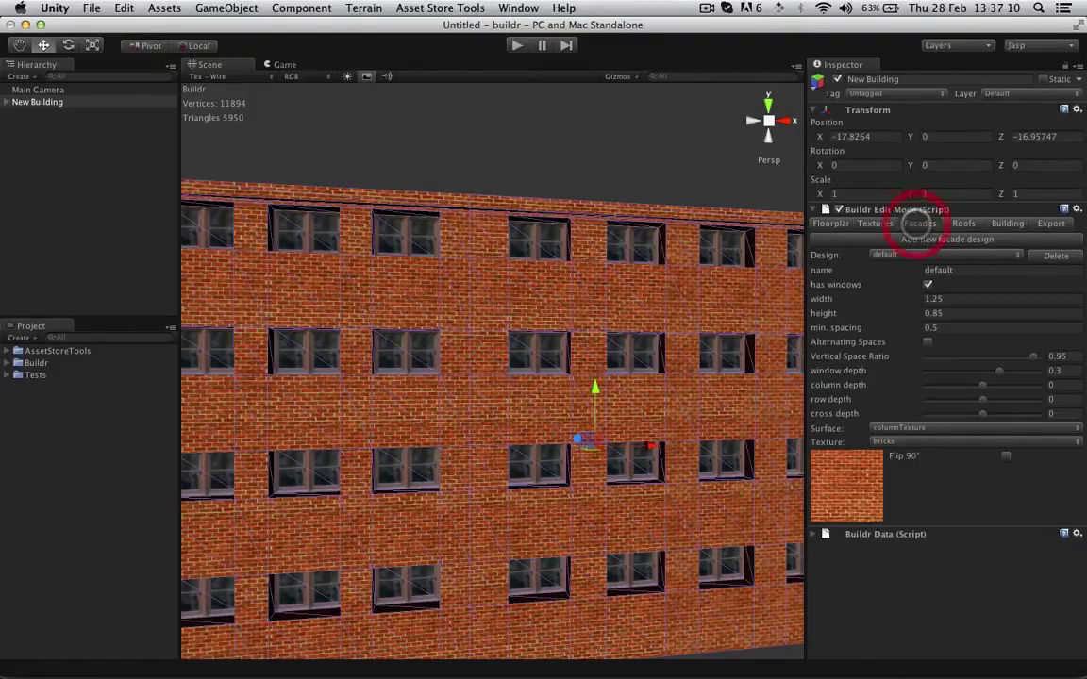
{"action": "left_click_drag", "start_coordinate": [348, 424], "coordinate": [914, 389], "text": "alt"}
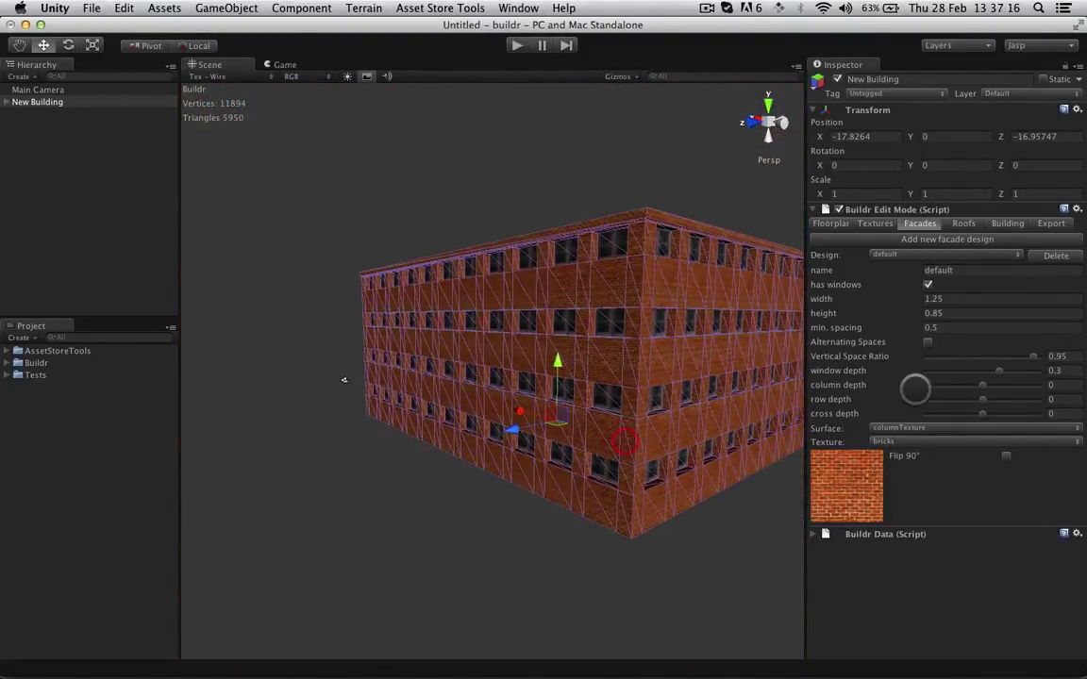
{"action": "left_click", "coordinate": [903, 253]}
{"action": "left_click", "coordinate": [903, 254]}
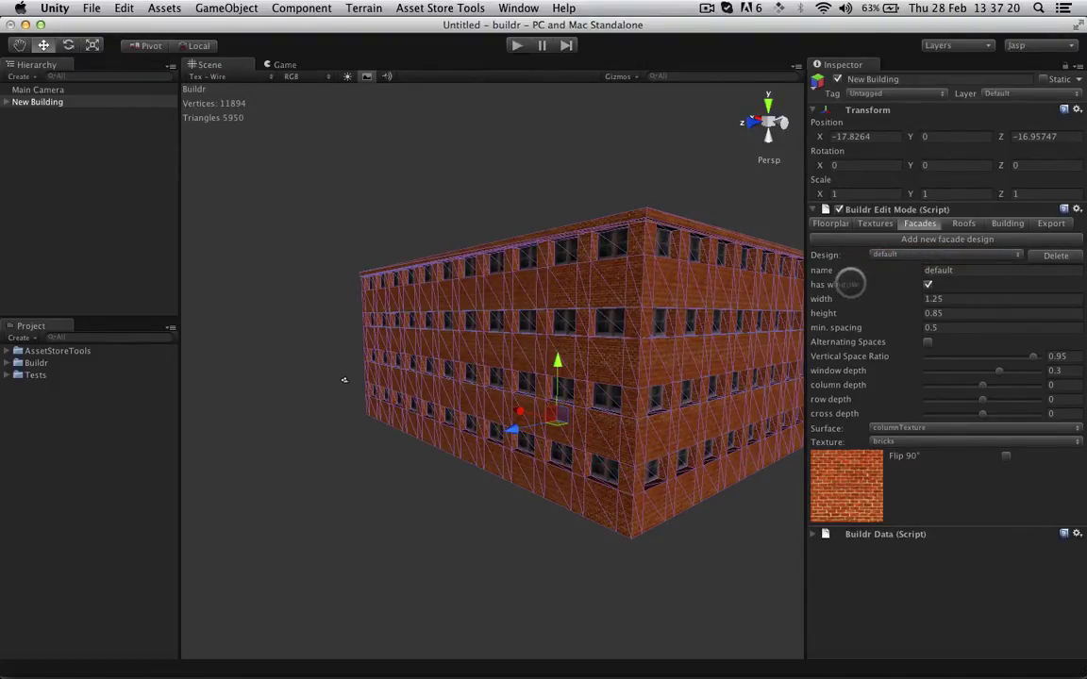
{"action": "left_click_drag", "start_coordinate": [769, 302], "coordinate": [852, 296], "text": "alt"}
{"action": "left_click_drag", "start_coordinate": [509, 364], "coordinate": [660, 362], "text": "alt"}
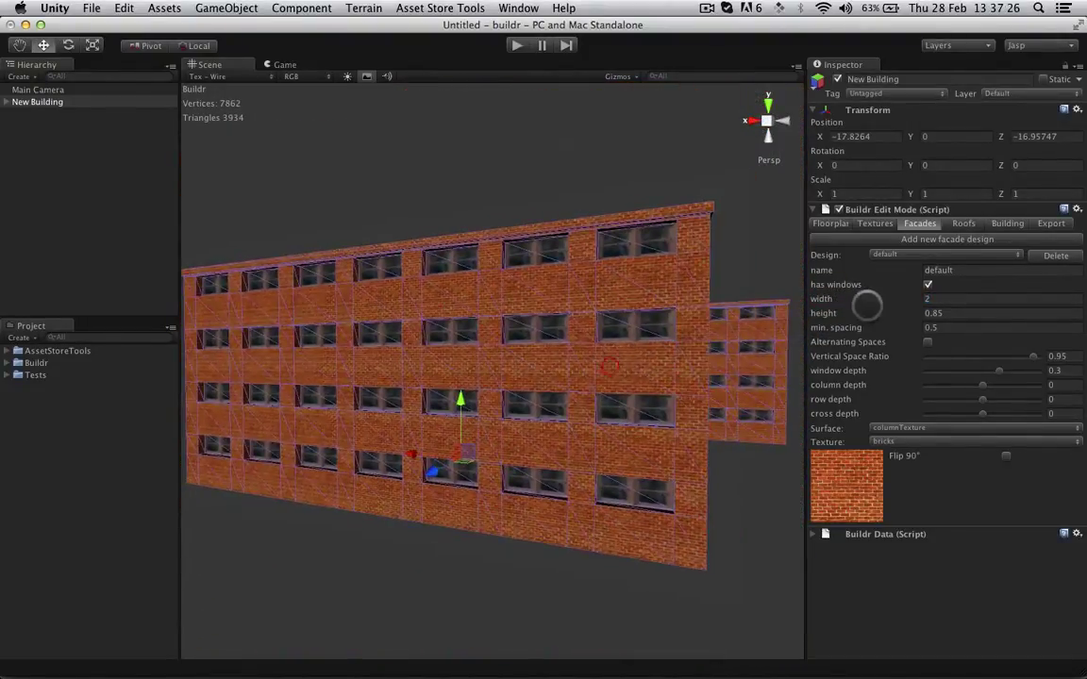
{"action": "mouse_move", "coordinate": [835, 313]}
{"action": "left_mouse_down"}
{"action": "mouse_move", "coordinate": [969, 330]}
{"action": "mouse_move", "coordinate": [846, 328]}
{"action": "left_mouse_up"}
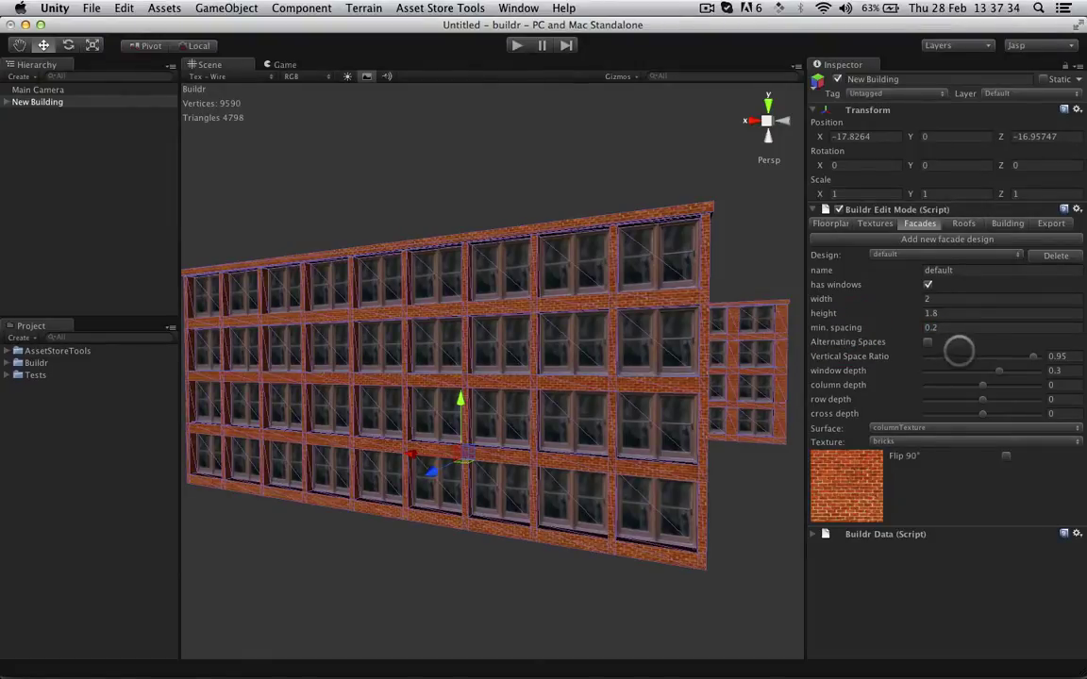
Step: Turn on alternating window spacing with 1.58 minimum spacing and a 0.278 ratio
{"action": "left_click", "coordinate": [927, 341]}
{"action": "right_click_drag", "start_coordinate": [623, 351], "coordinate": [260, 421]}
{"action": "left_click_drag", "start_coordinate": [849, 327], "coordinate": [894, 328]}
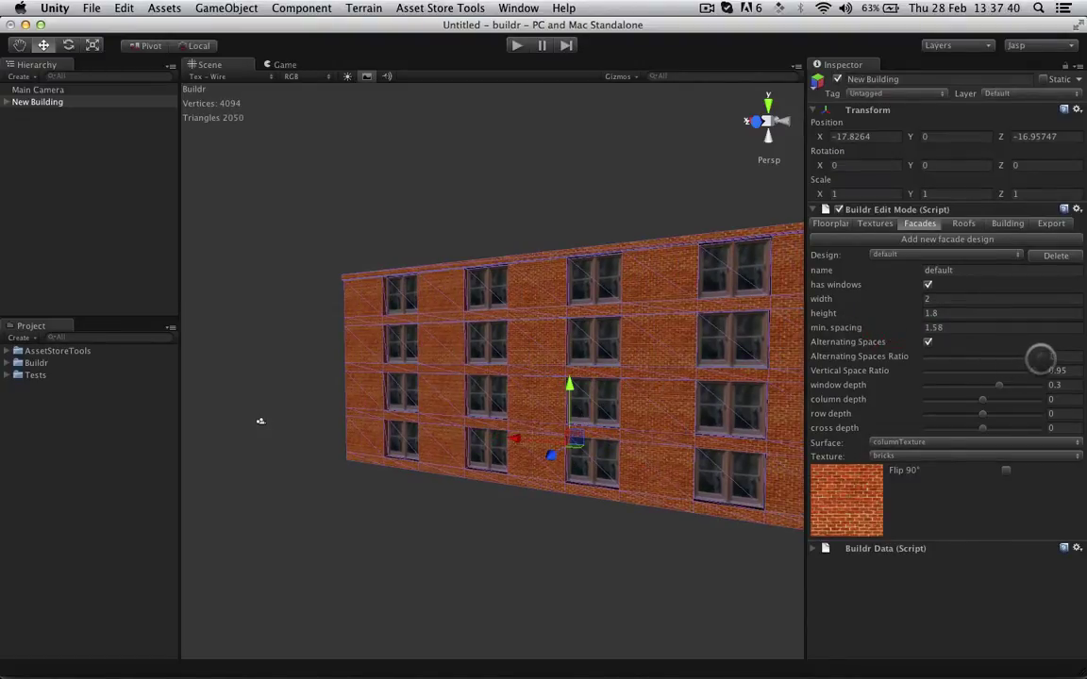
{"action": "left_click_drag", "start_coordinate": [1040, 357], "coordinate": [959, 356]}
{"action": "right_click_drag", "start_coordinate": [585, 373], "coordinate": [526, 368]}
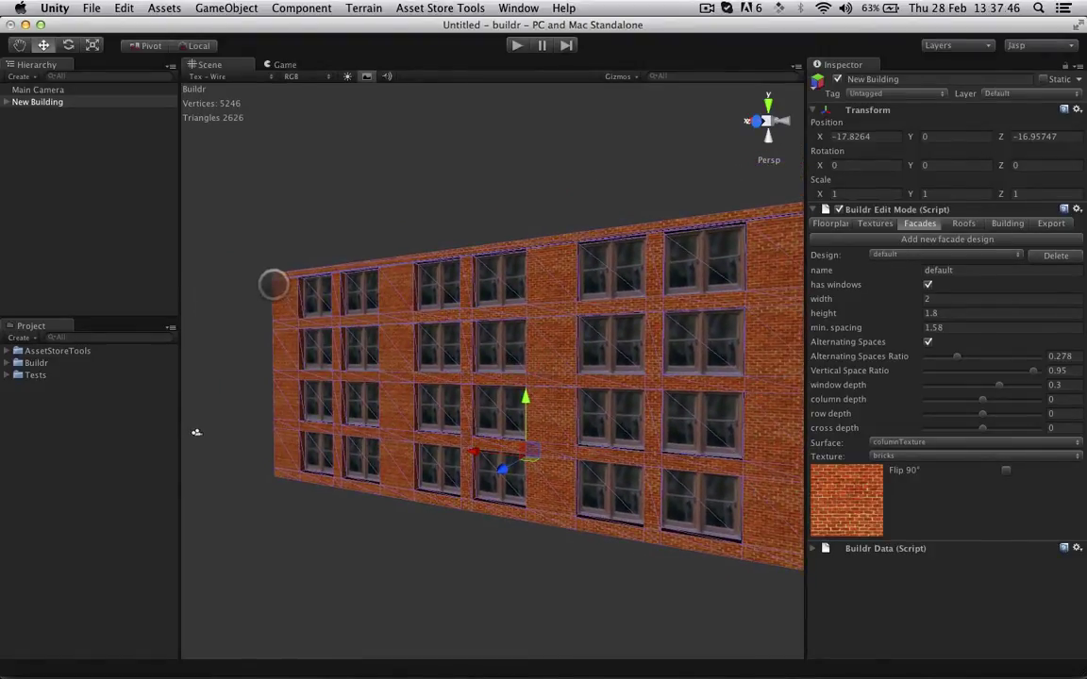
{"action": "right_click_drag", "start_coordinate": [652, 381], "coordinate": [392, 418]}
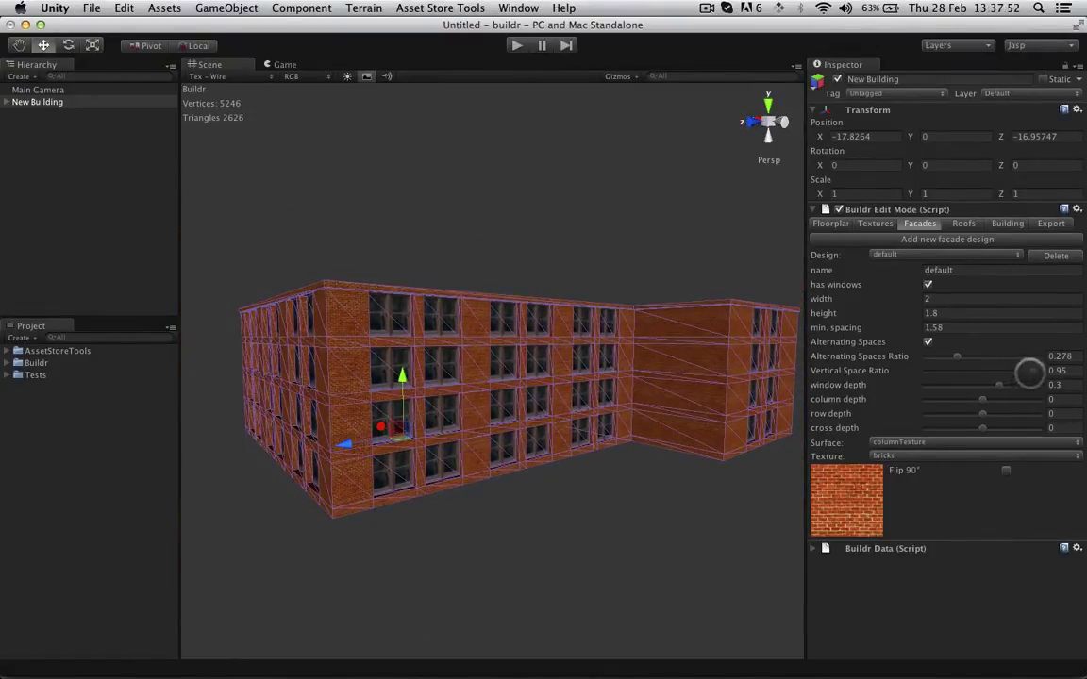
Step: Set facade window height 1.29, vertical space ratio 0.715 and window depth 0.11
{"action": "left_click_drag", "start_coordinate": [876, 318], "coordinate": [857, 315]}
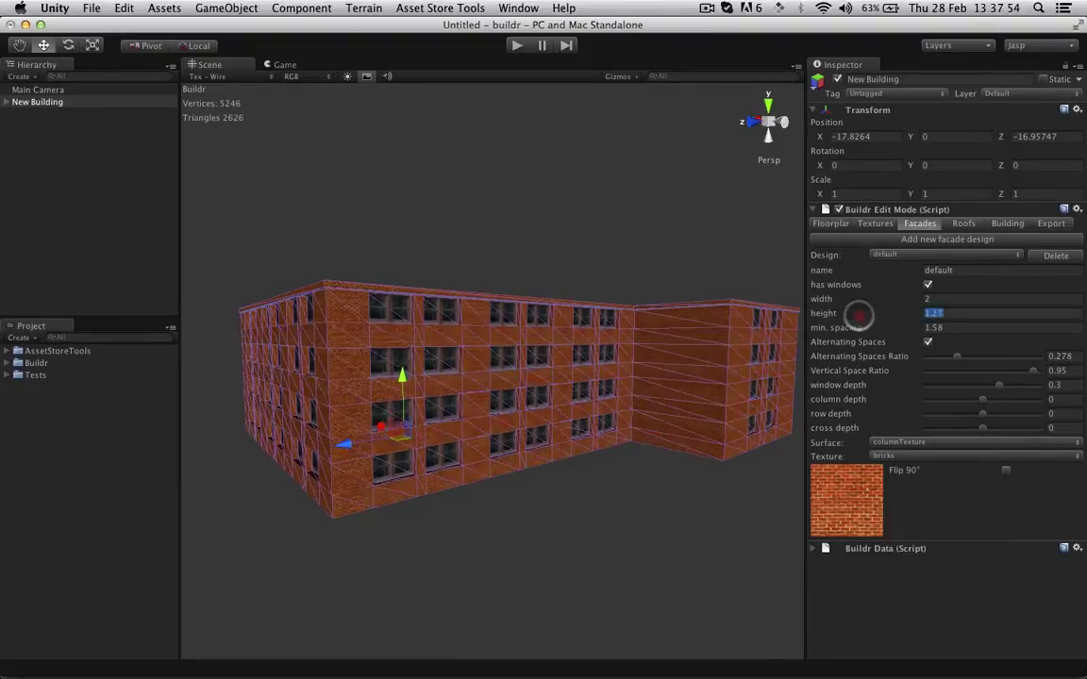
{"action": "left_click_drag", "start_coordinate": [1037, 372], "coordinate": [938, 370]}
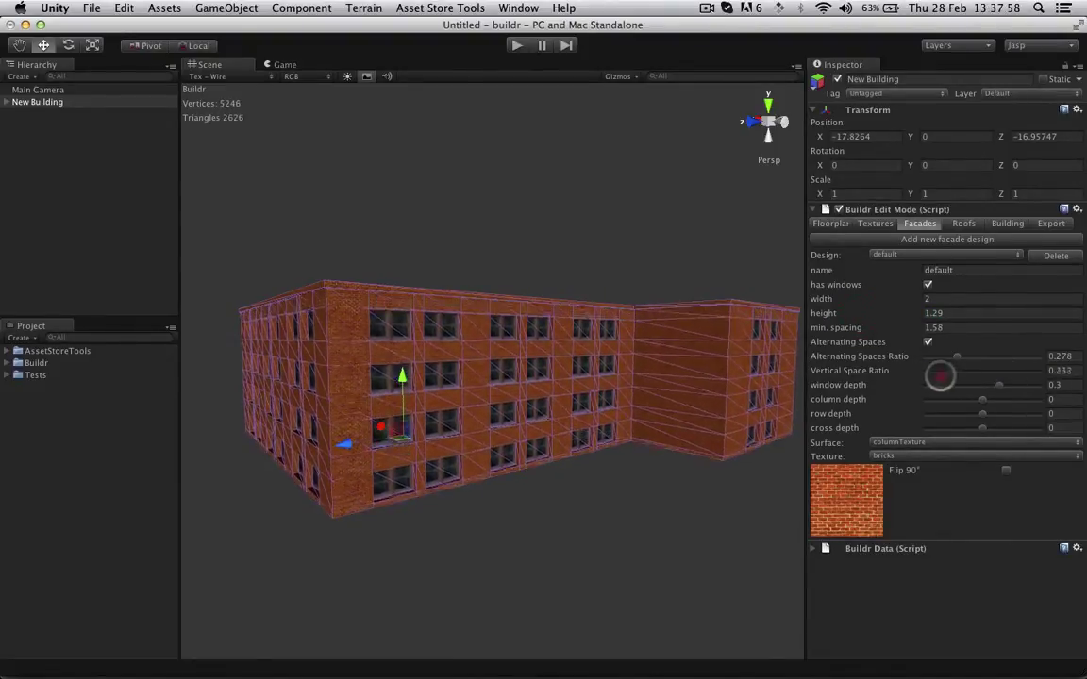
{"action": "key", "text": "w"}
{"action": "right_click_drag", "start_coordinate": [607, 408], "coordinate": [766, 395]}
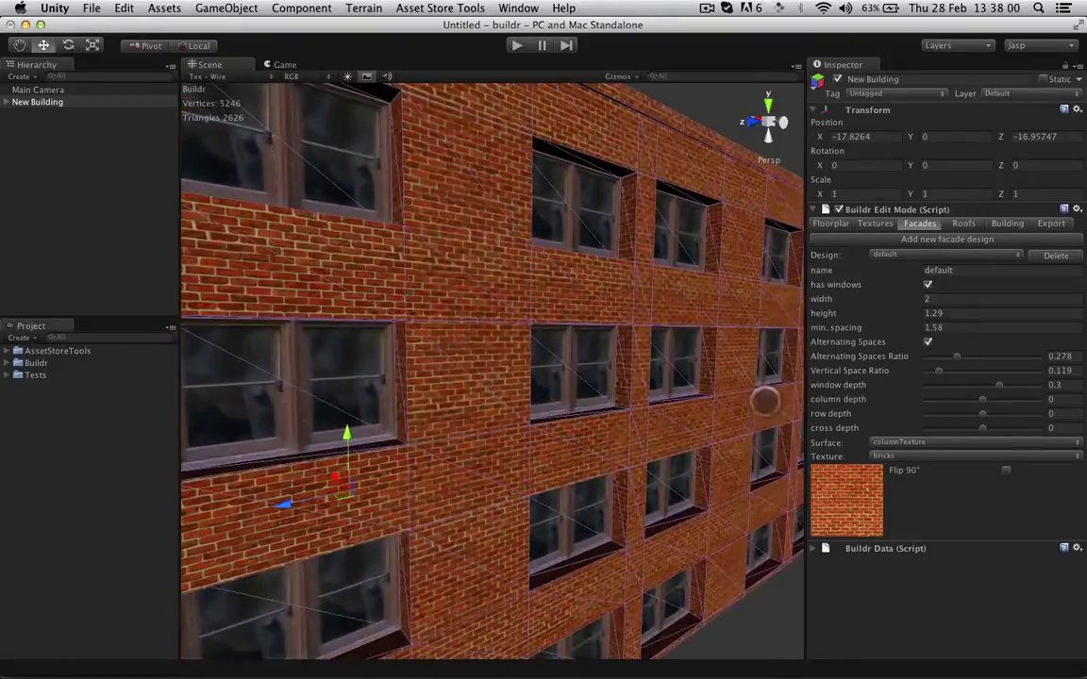
{"action": "left_click_drag", "start_coordinate": [938, 371], "coordinate": [1004, 373]}
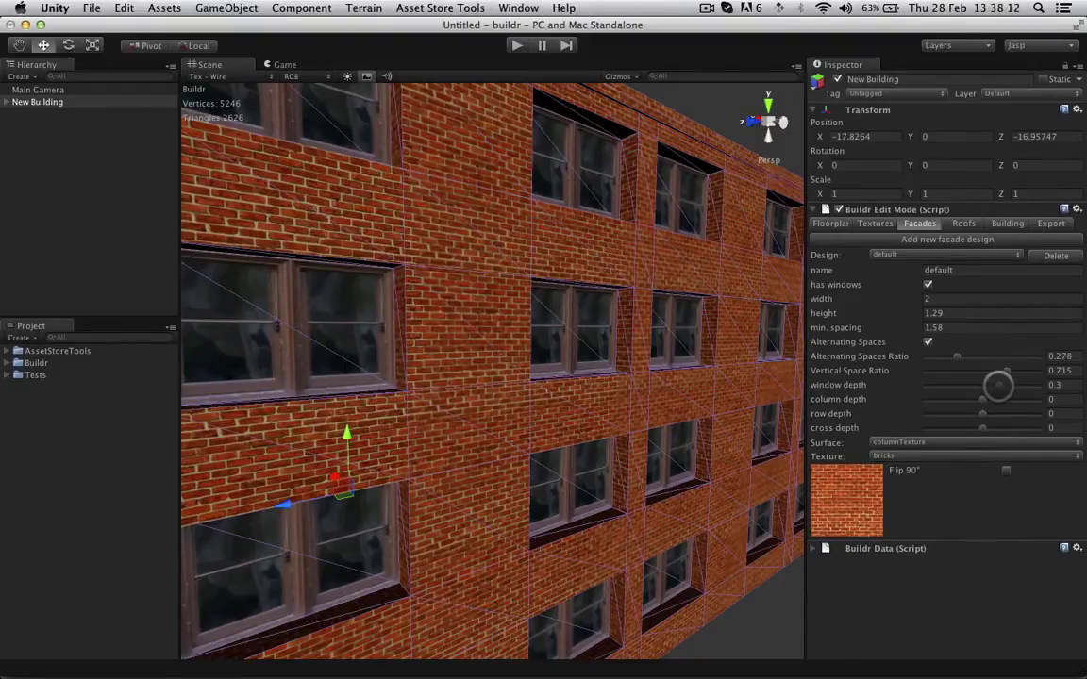
{"action": "mouse_move", "coordinate": [998, 385]}
{"action": "left_mouse_down"}
{"action": "mouse_move", "coordinate": [910, 385]}
{"action": "mouse_move", "coordinate": [1027, 385]}
{"action": "mouse_move", "coordinate": [988, 387]}
{"action": "left_mouse_up"}
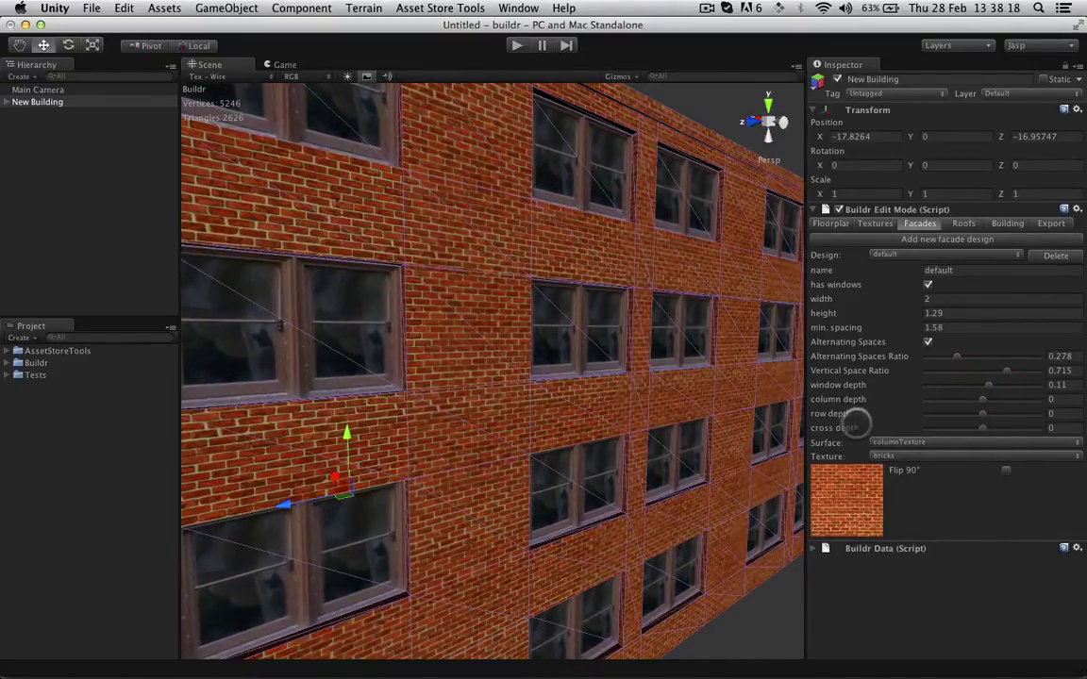
Step: Enter 0 for the facade's column depth and 0.1 for its row depth
{"action": "right_click_drag", "start_coordinate": [634, 385], "coordinate": [533, 377]}
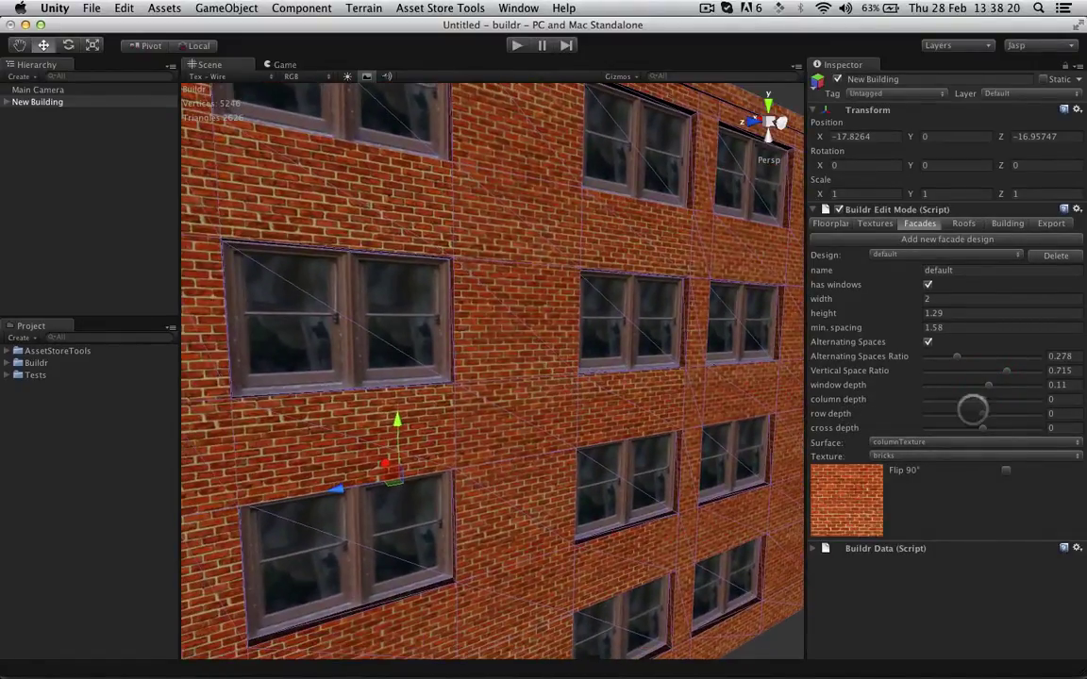
{"action": "left_click_drag", "start_coordinate": [983, 399], "coordinate": [995, 433]}
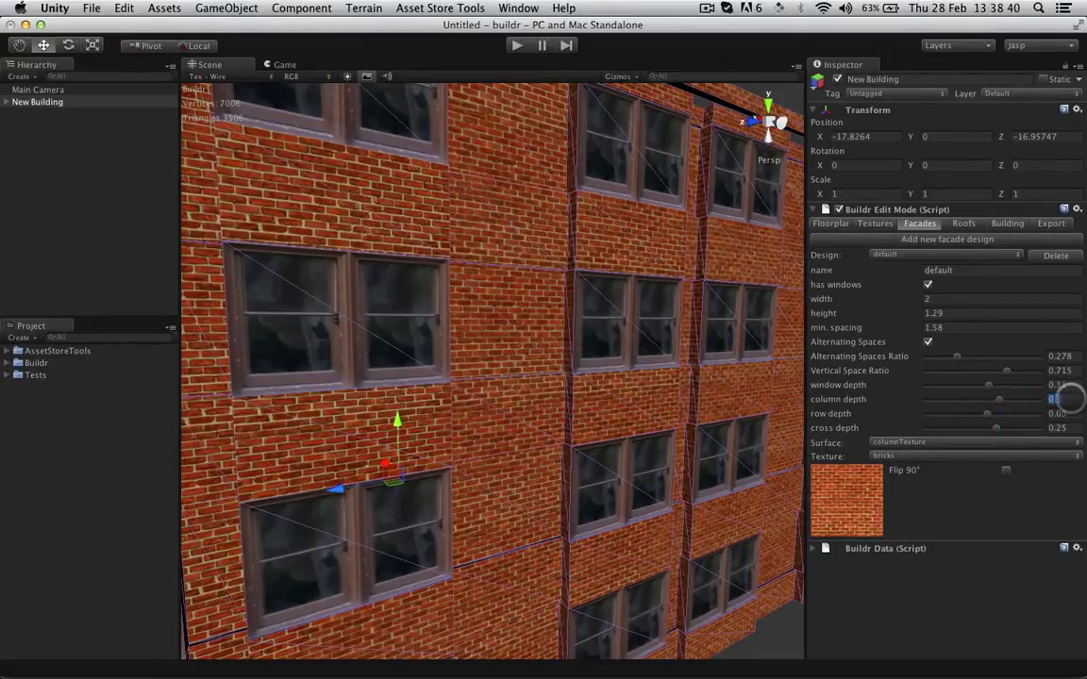
{"action": "type", "text": "0"}
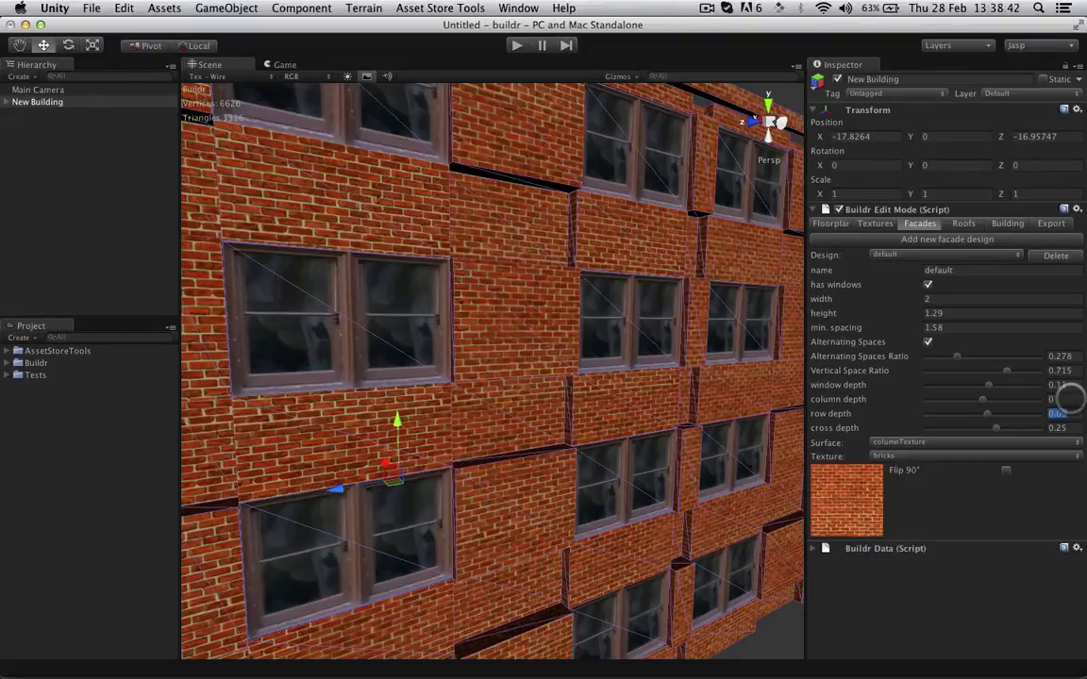
{"action": "type", "text": "0.1"}
Step: Enter 0.1 as the facade's cross depth
{"action": "key", "text": "Tab"}
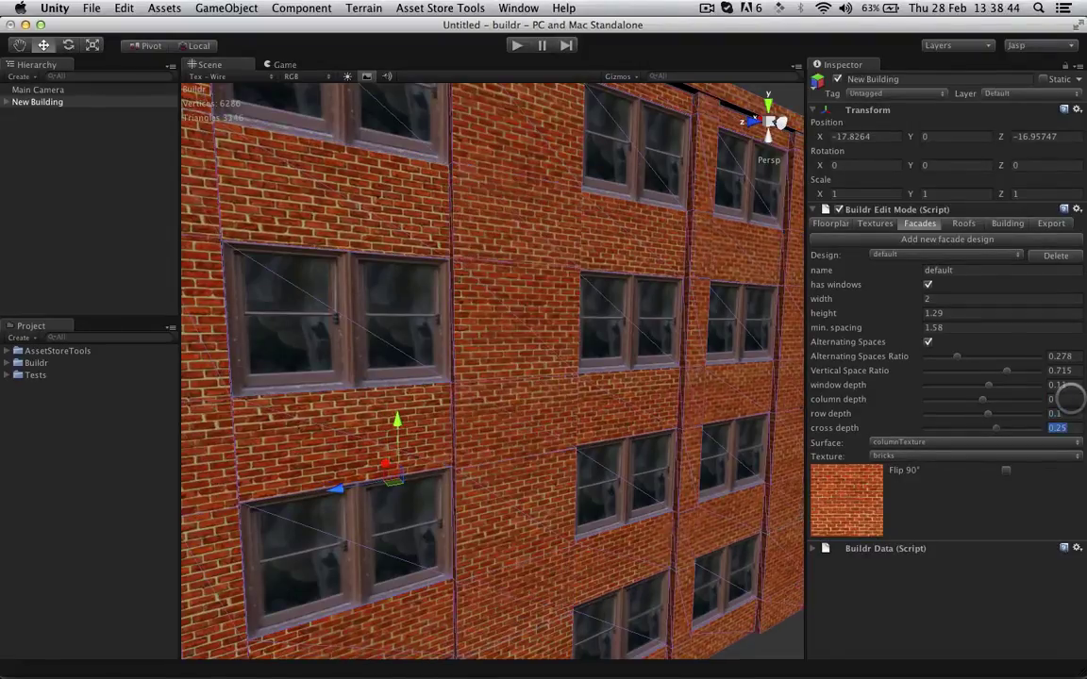
{"action": "type", "text": "0.1"}
{"action": "mouse_move", "coordinate": [632, 454]}
{"action": "left_mouse_down", "text": "alt"}
{"action": "mouse_move", "coordinate": [604, 436]}
{"action": "mouse_move", "coordinate": [535, 444]}
{"action": "mouse_move", "coordinate": [642, 443]}
{"action": "left_mouse_up", "text": "alt"}
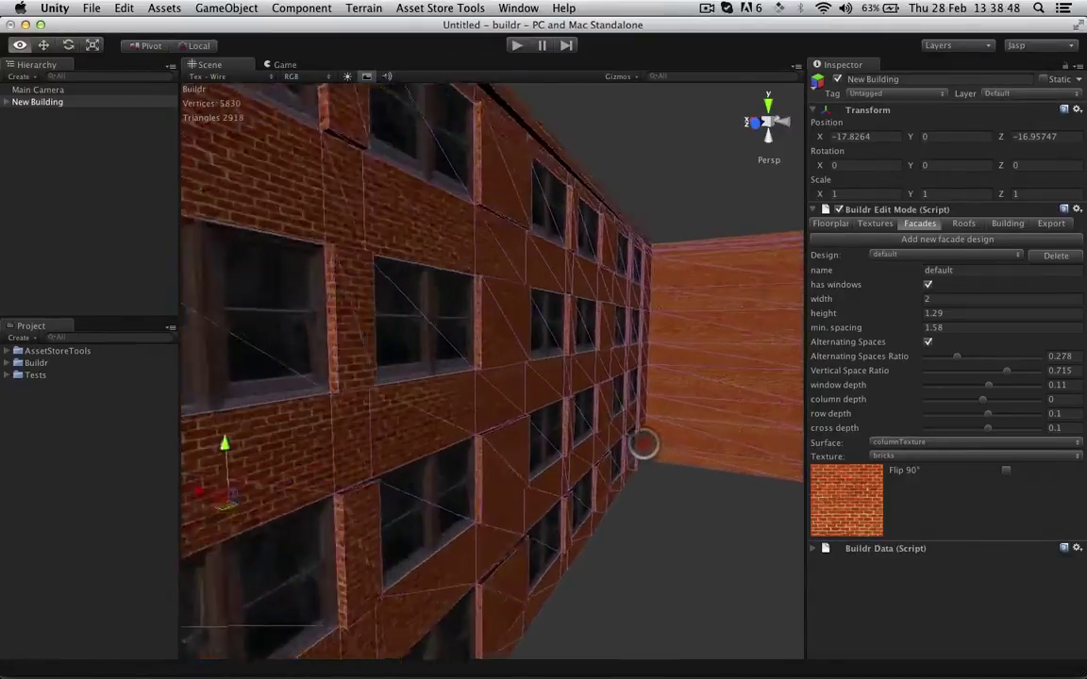
{"action": "scroll", "coordinate": [643, 443], "scroll_direction": "up", "scroll_amount": 5}
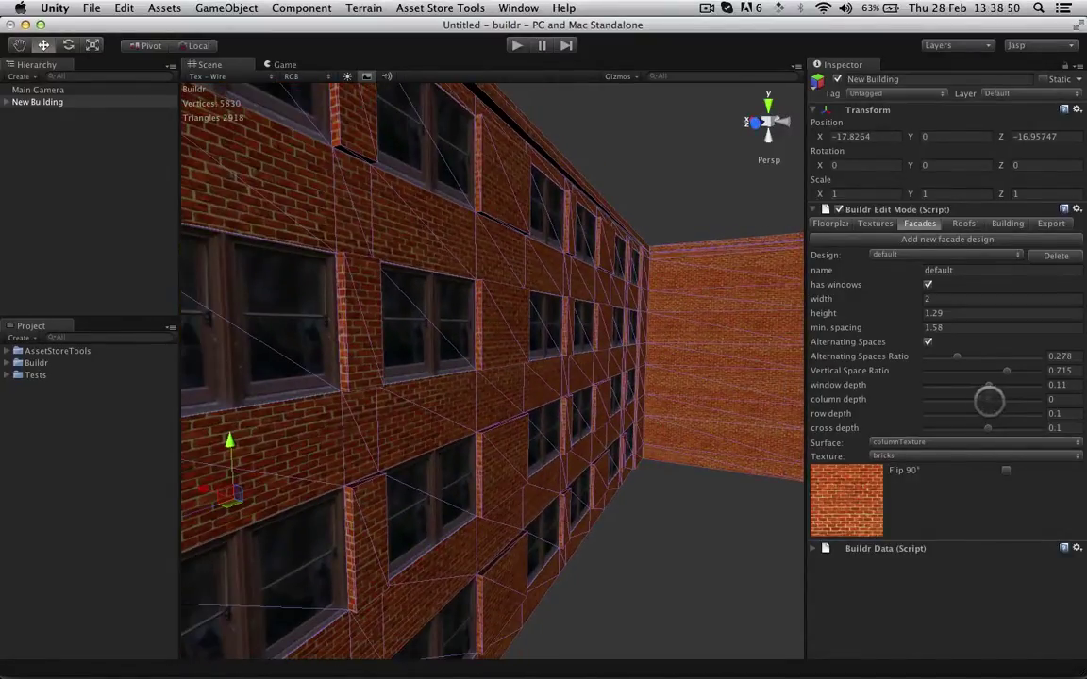
Step: Deepen the brick columns to a column depth of 0.08
{"action": "mouse_move", "coordinate": [989, 401]}
{"action": "left_mouse_down"}
{"action": "mouse_move", "coordinate": [1000, 402]}
{"action": "mouse_move", "coordinate": [988, 405]}
{"action": "left_mouse_up"}
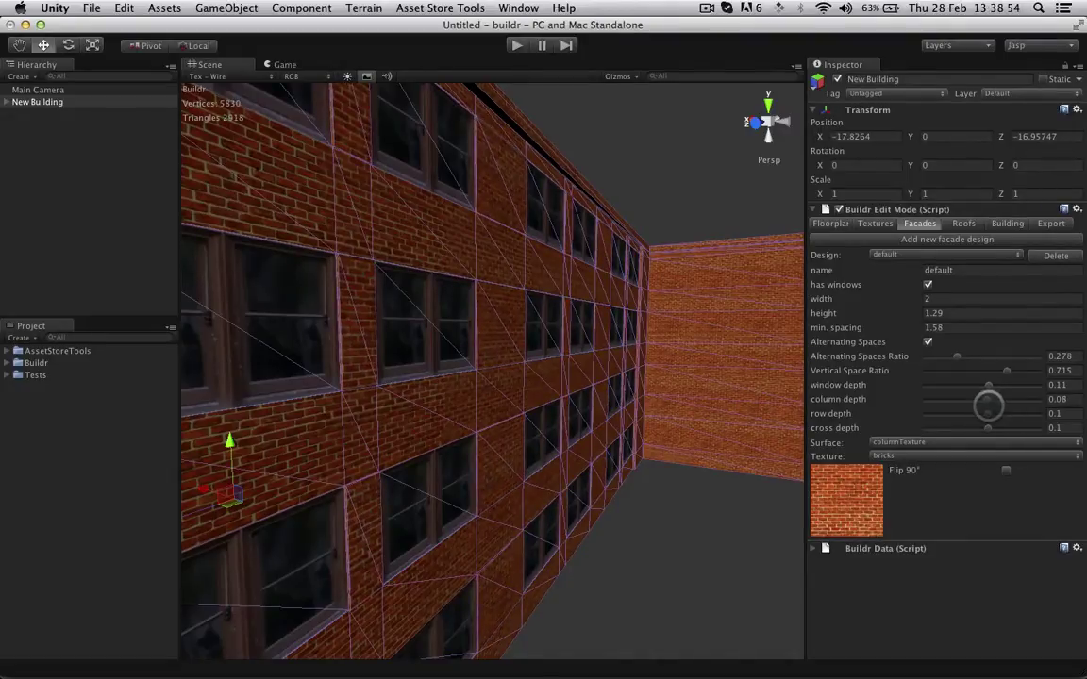
{"action": "left_click_drag", "start_coordinate": [613, 468], "coordinate": [731, 439], "text": "alt"}
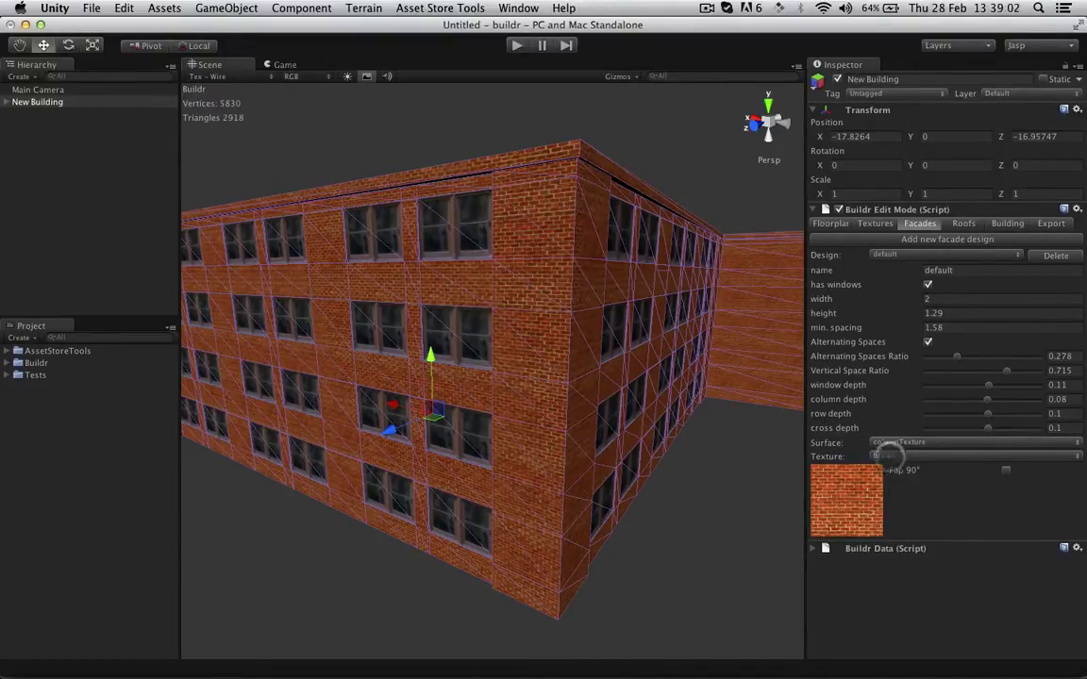
{"action": "left_click", "coordinate": [897, 442]}
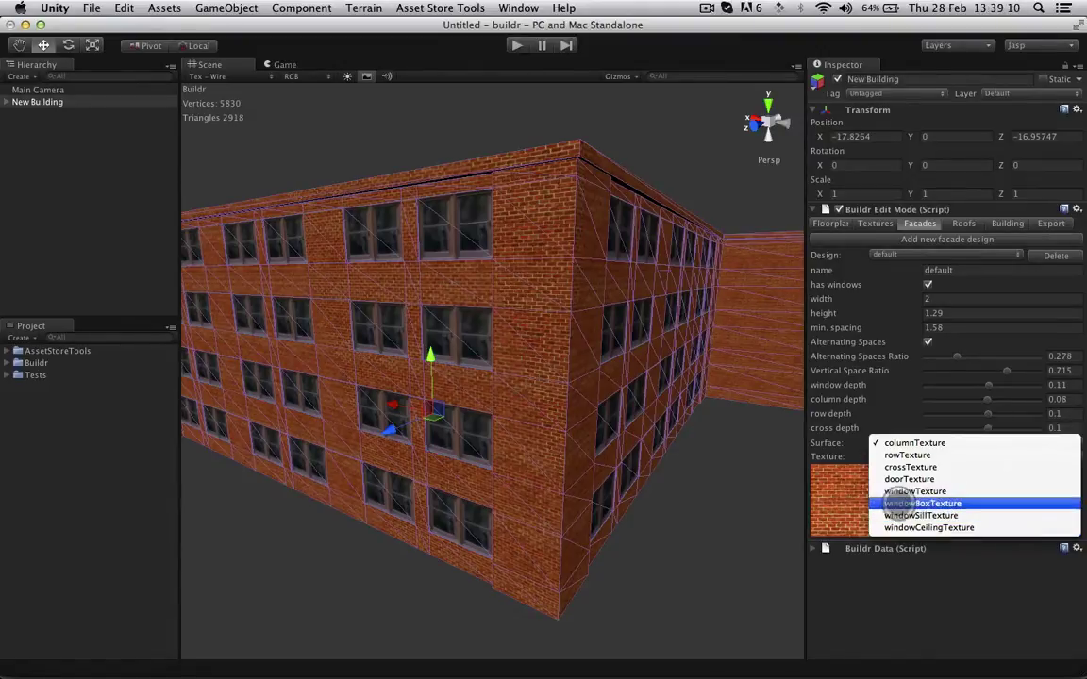
Step: Assign the roof texture to the facade's windowBoxTexture surface
{"action": "left_click", "coordinate": [920, 503]}
{"action": "left_click", "coordinate": [901, 455]}
{"action": "left_click", "coordinate": [894, 481]}
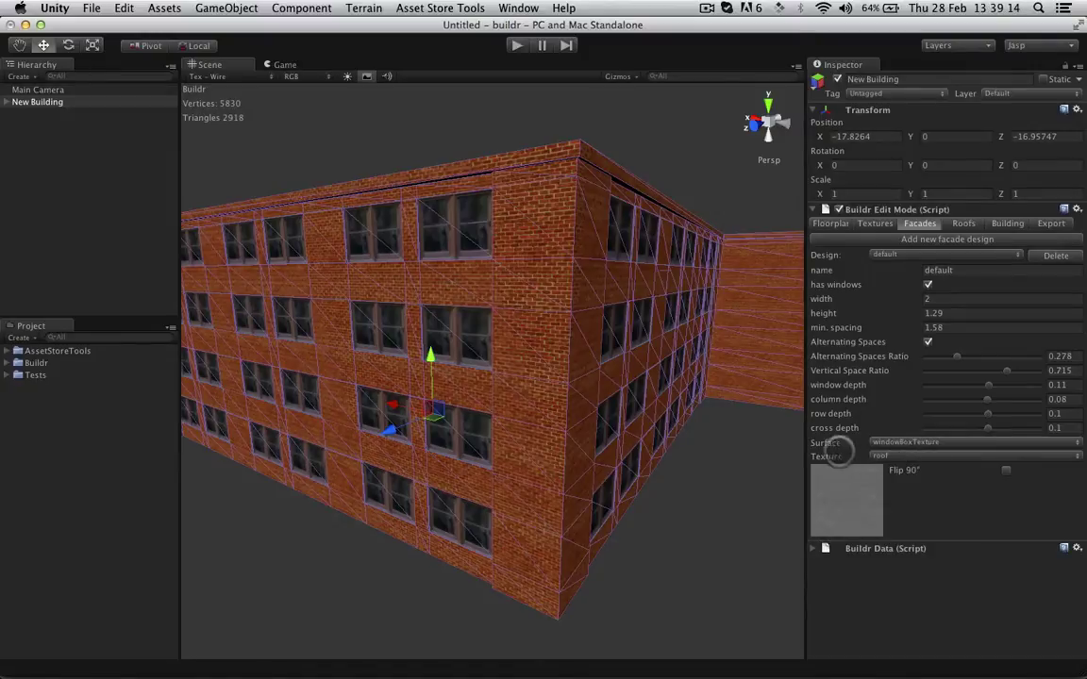
{"action": "left_click_drag", "start_coordinate": [556, 320], "coordinate": [548, 391], "text": "alt"}
{"action": "scroll", "coordinate": [512, 305], "scroll_direction": "up", "scroll_amount": 5}
{"action": "scroll", "coordinate": [511, 305], "scroll_direction": "down", "scroll_amount": 3}
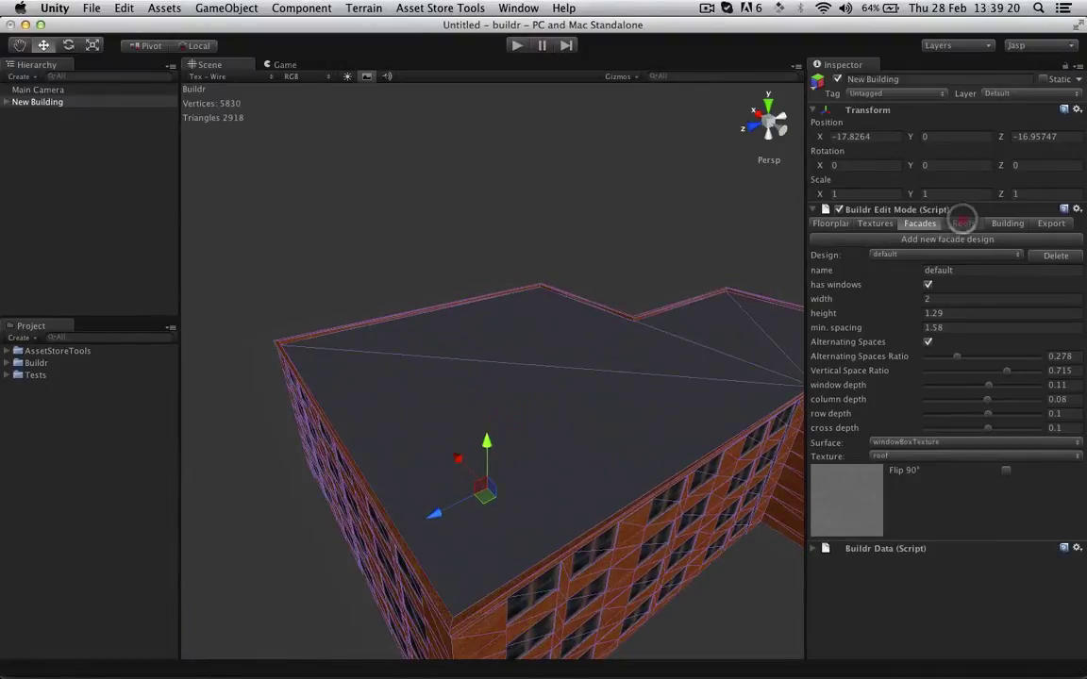
Step: Preview the Mansard and Barrel roof styles on the building
{"action": "left_click", "coordinate": [963, 223]}
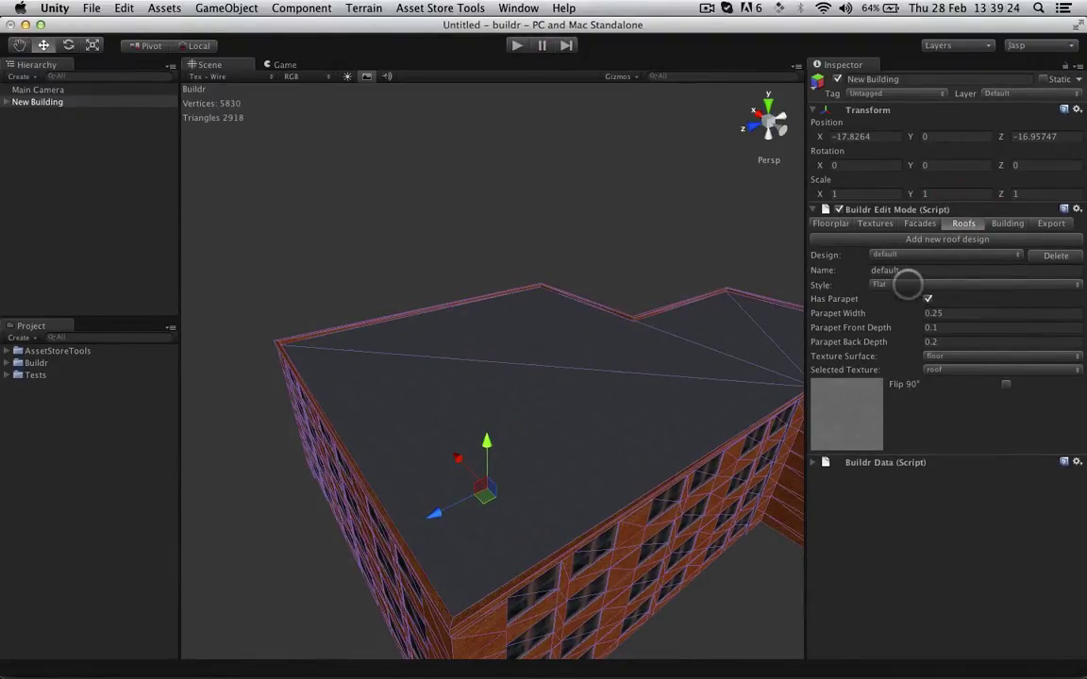
{"action": "left_click_drag", "start_coordinate": [717, 330], "coordinate": [261, 391], "text": "alt"}
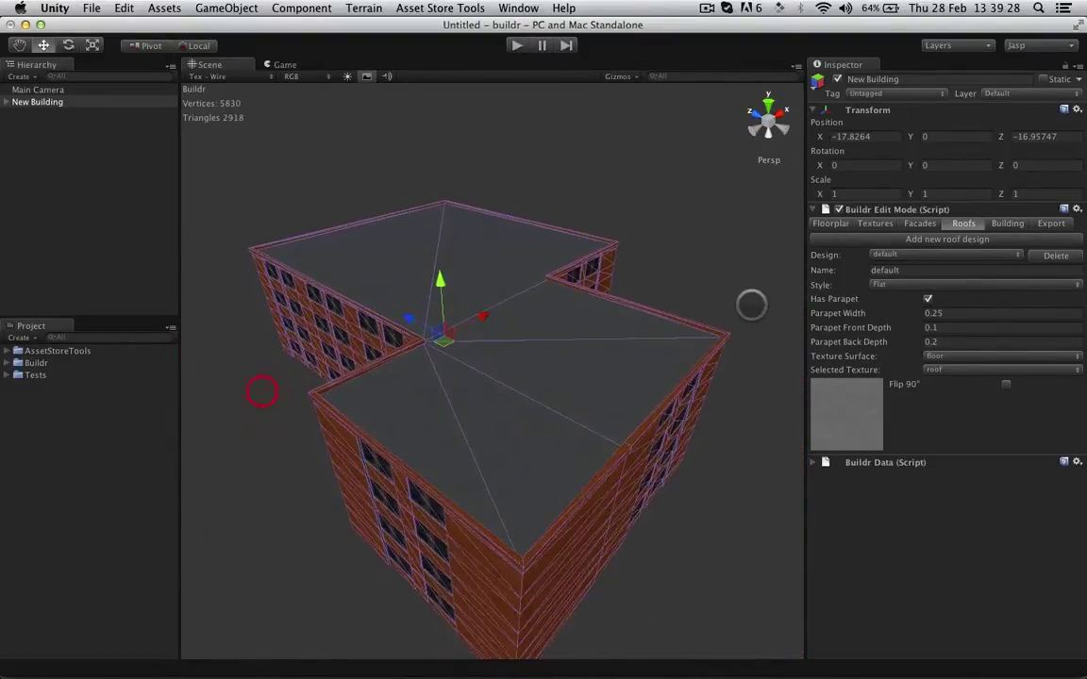
{"action": "left_click", "coordinate": [944, 283]}
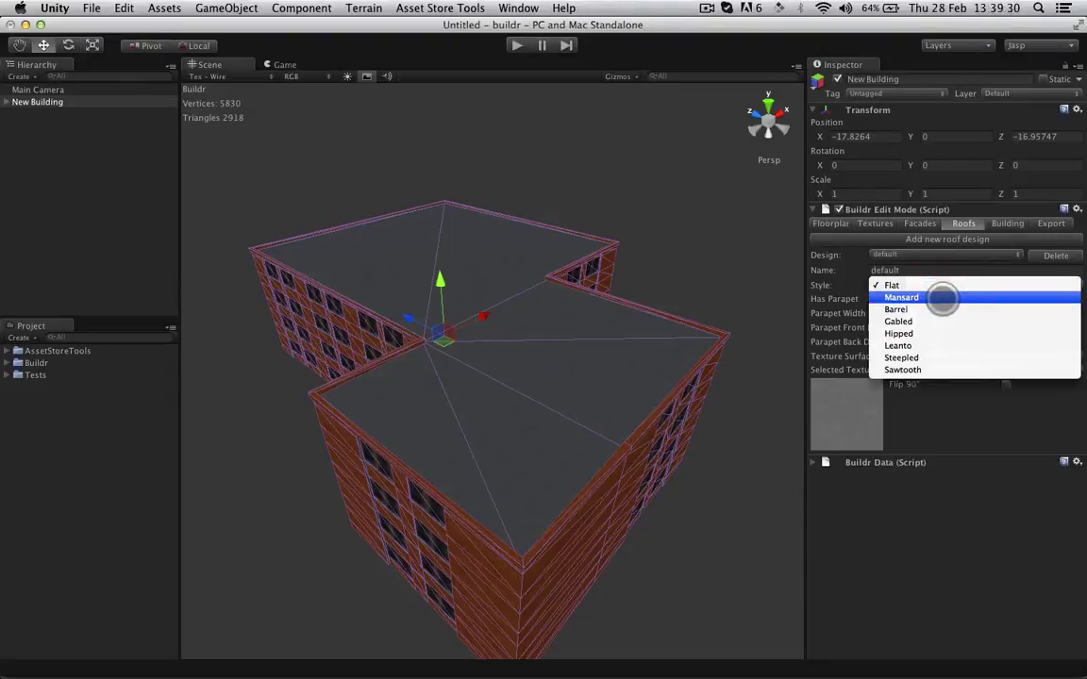
{"action": "left_click", "coordinate": [943, 294]}
{"action": "left_click_drag", "start_coordinate": [702, 337], "coordinate": [344, 315], "text": "alt"}
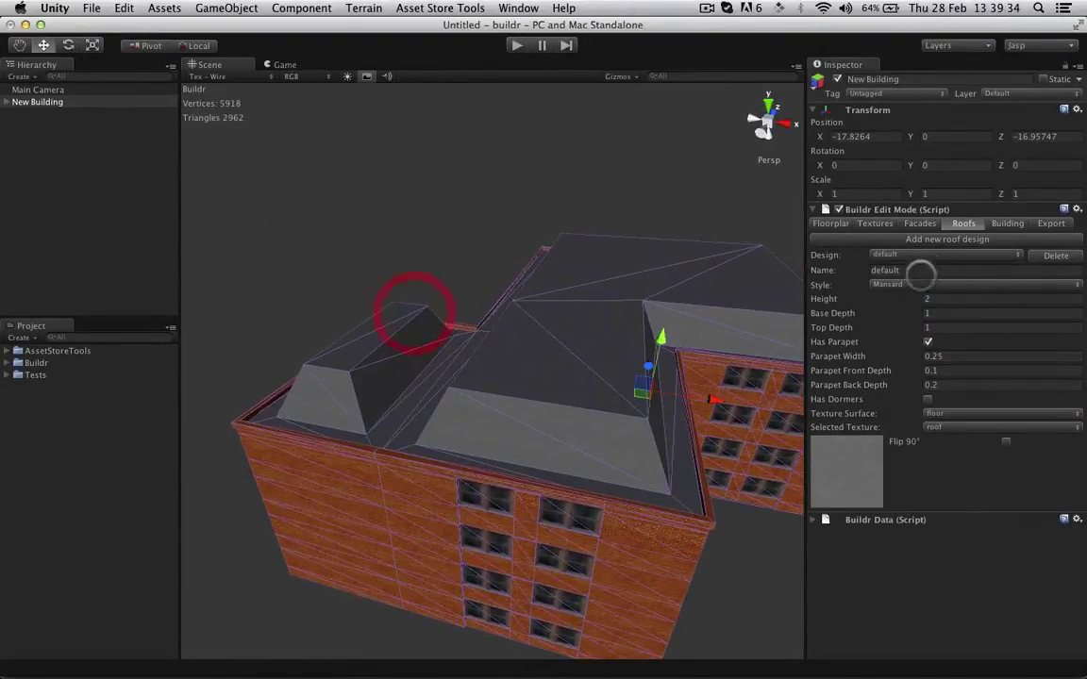
{"action": "left_click", "coordinate": [902, 284]}
{"action": "left_click", "coordinate": [920, 298]}
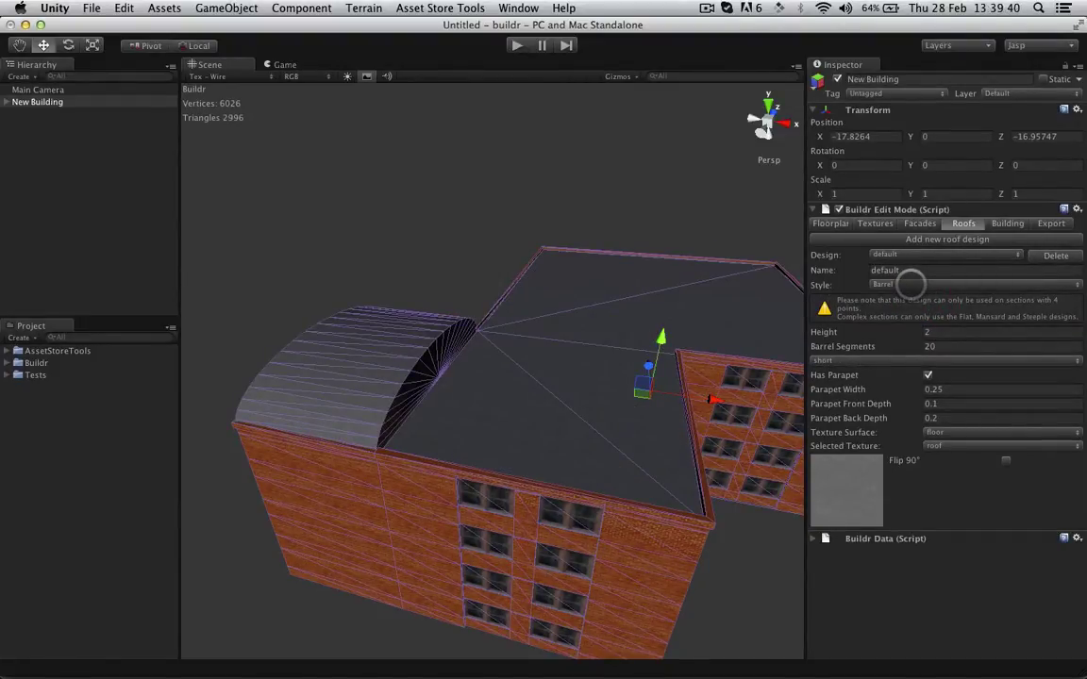
Step: Cycle the roof through Gabled, Hipped and Lean-to, settling on Steepled
{"action": "left_click", "coordinate": [908, 283]}
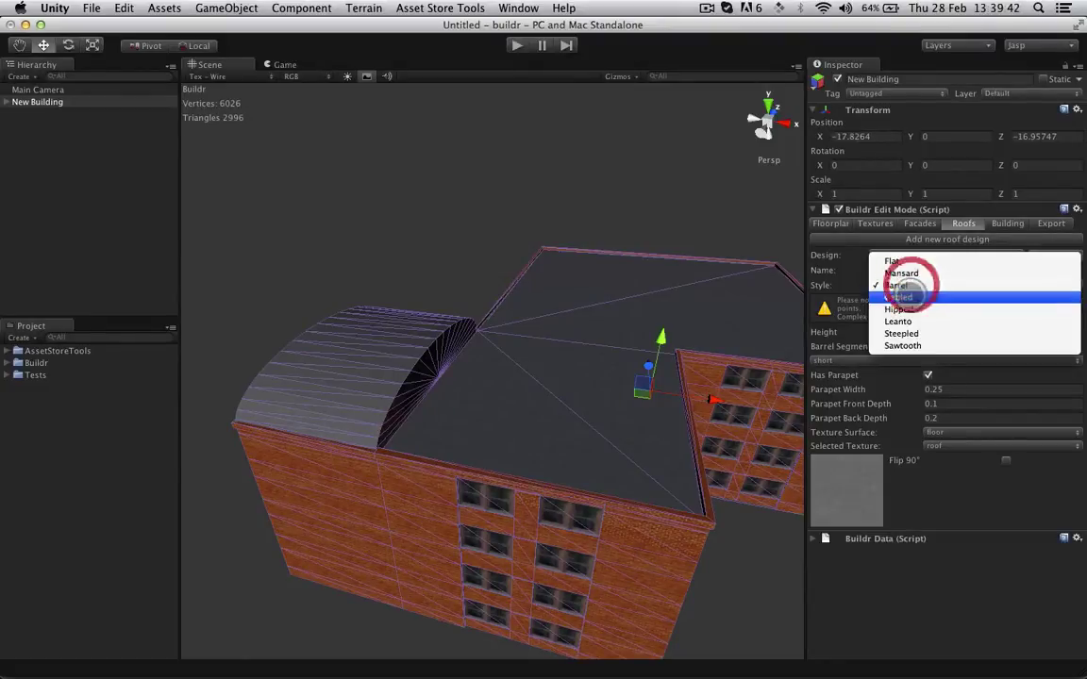
{"action": "left_click", "coordinate": [904, 282]}
{"action": "left_click", "coordinate": [904, 283]}
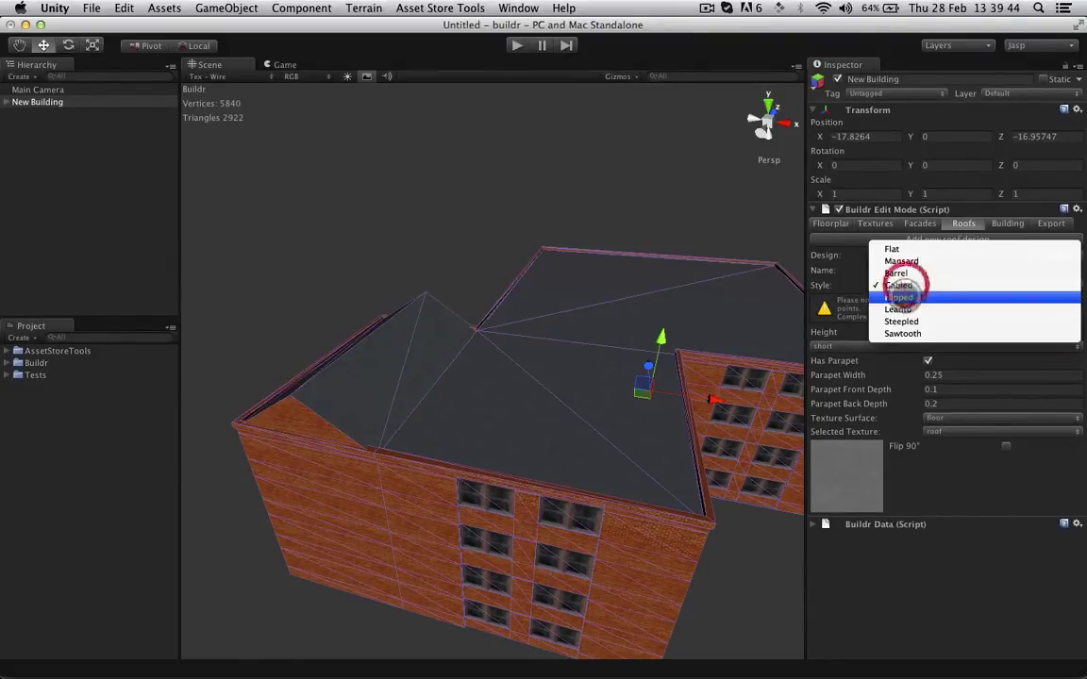
{"action": "left_click", "coordinate": [906, 294]}
{"action": "left_click", "coordinate": [901, 283]}
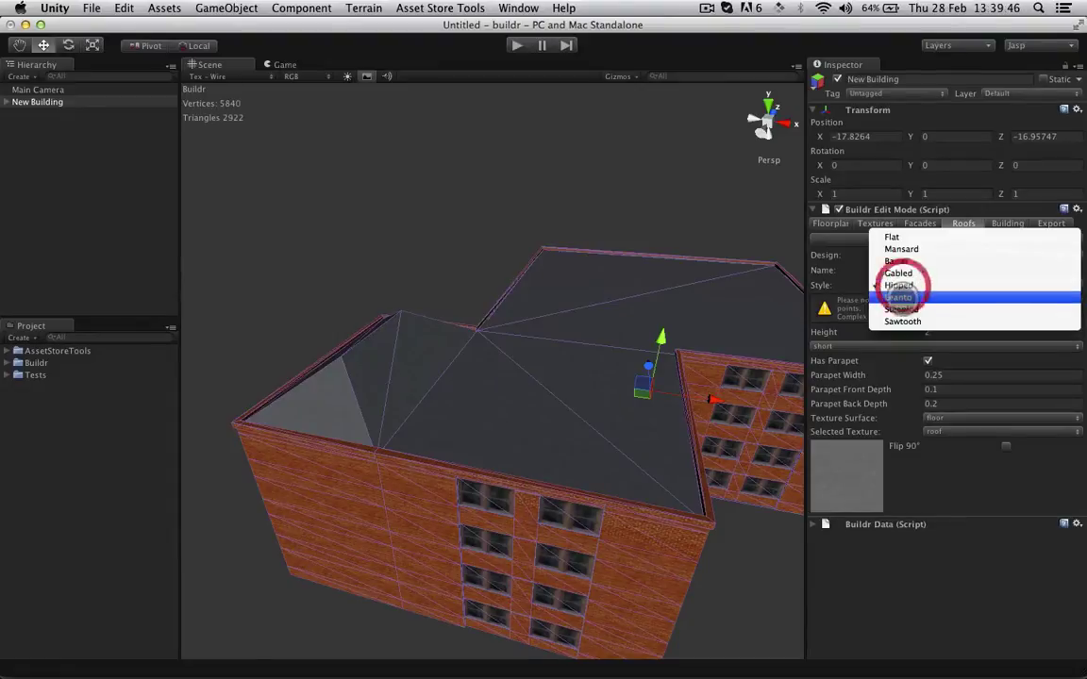
{"action": "left_click", "coordinate": [904, 295]}
{"action": "left_click", "coordinate": [906, 284]}
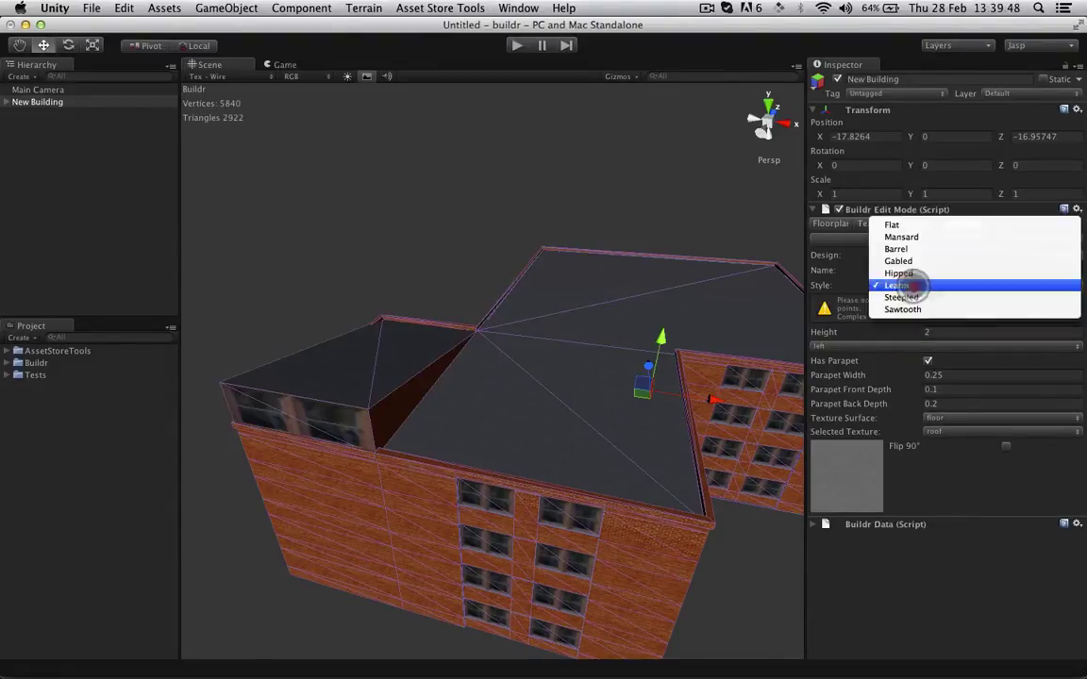
{"action": "left_click", "coordinate": [904, 307]}
{"action": "left_click_drag", "start_coordinate": [647, 372], "coordinate": [368, 377], "text": "alt"}
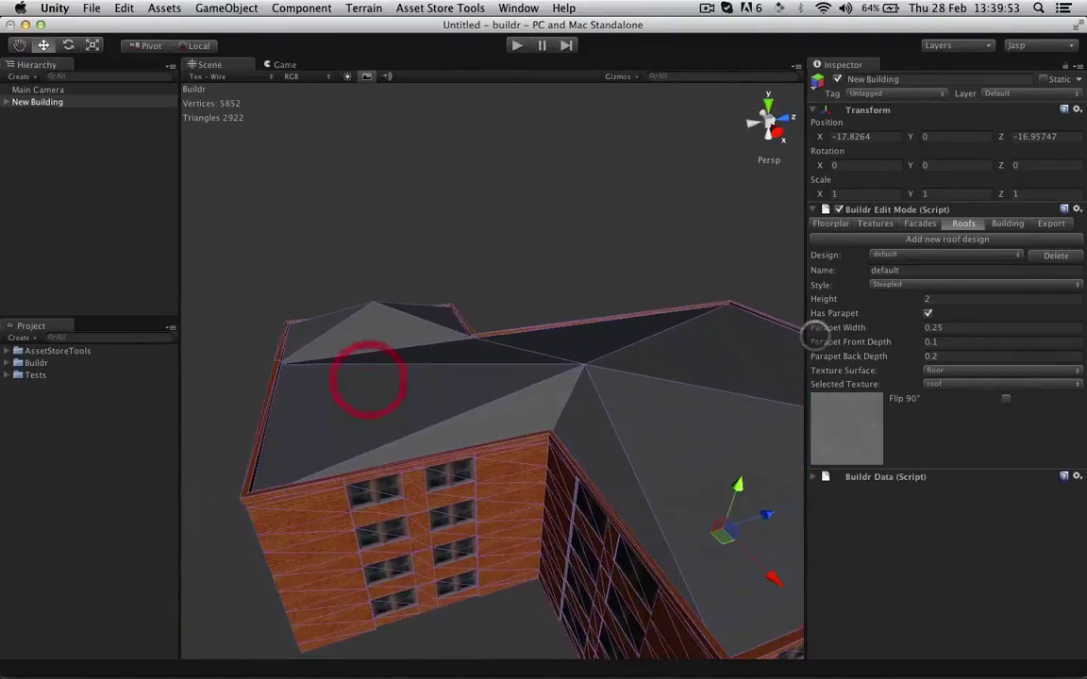
Step: Try the Sawtooth roof style and view it from around the building
{"action": "left_click", "coordinate": [898, 284]}
{"action": "key", "text": "Return"}
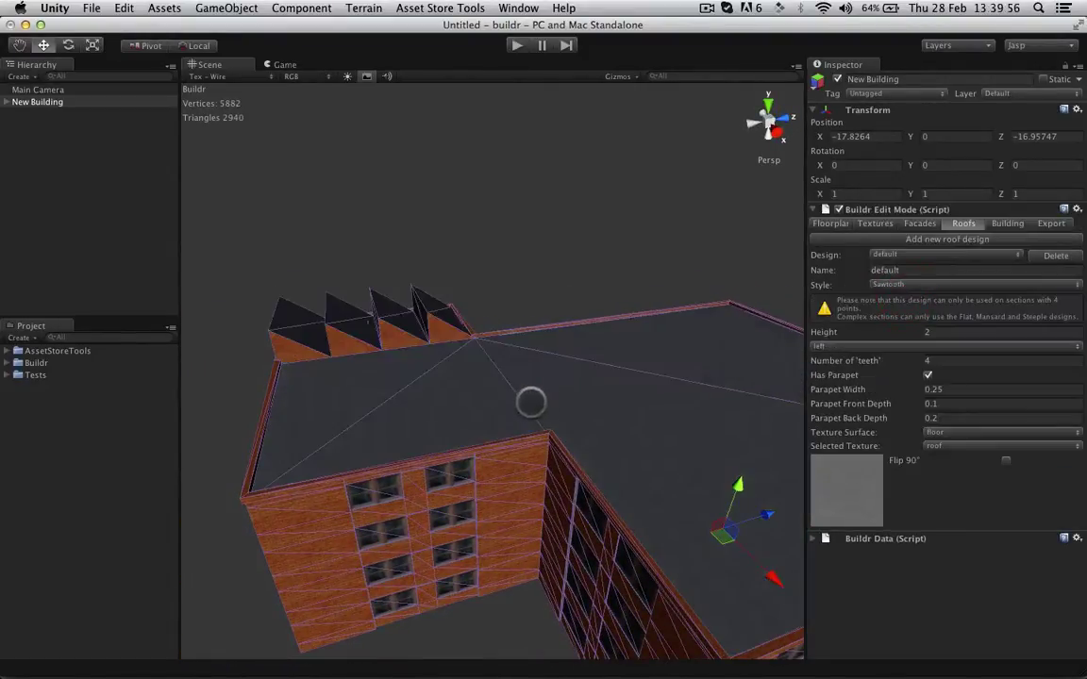
{"action": "left_click_drag", "start_coordinate": [528, 400], "coordinate": [1077, 418], "text": "alt"}
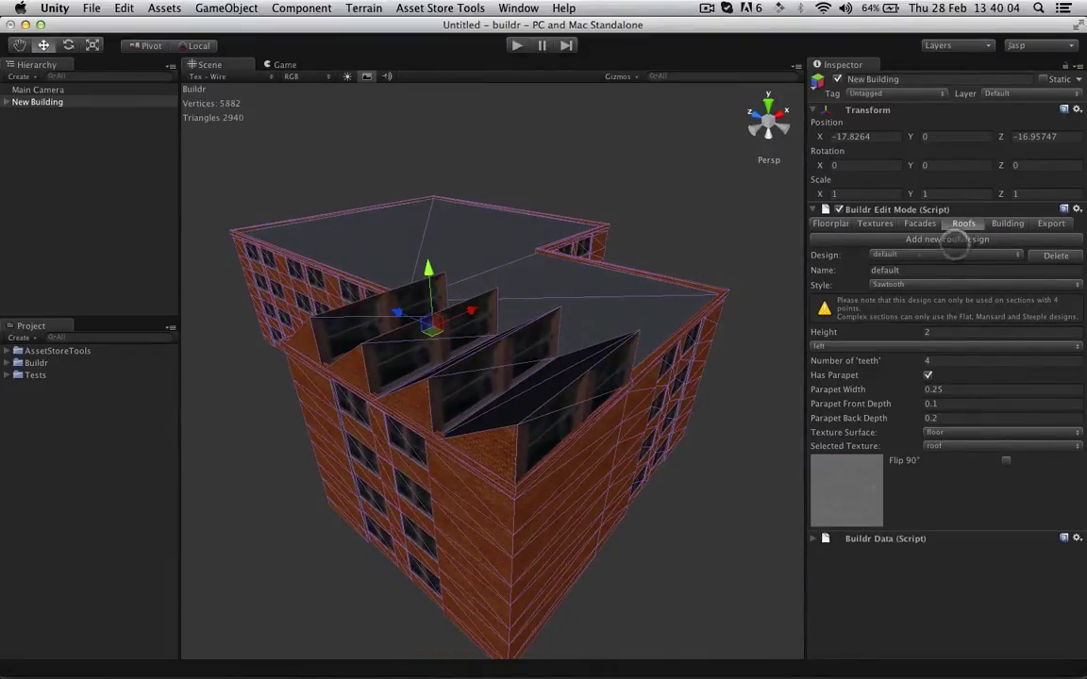
Step: Switch the roof to Flat with Has Parapet turned on
{"action": "left_click", "coordinate": [913, 274]}
{"action": "left_click", "coordinate": [920, 201]}
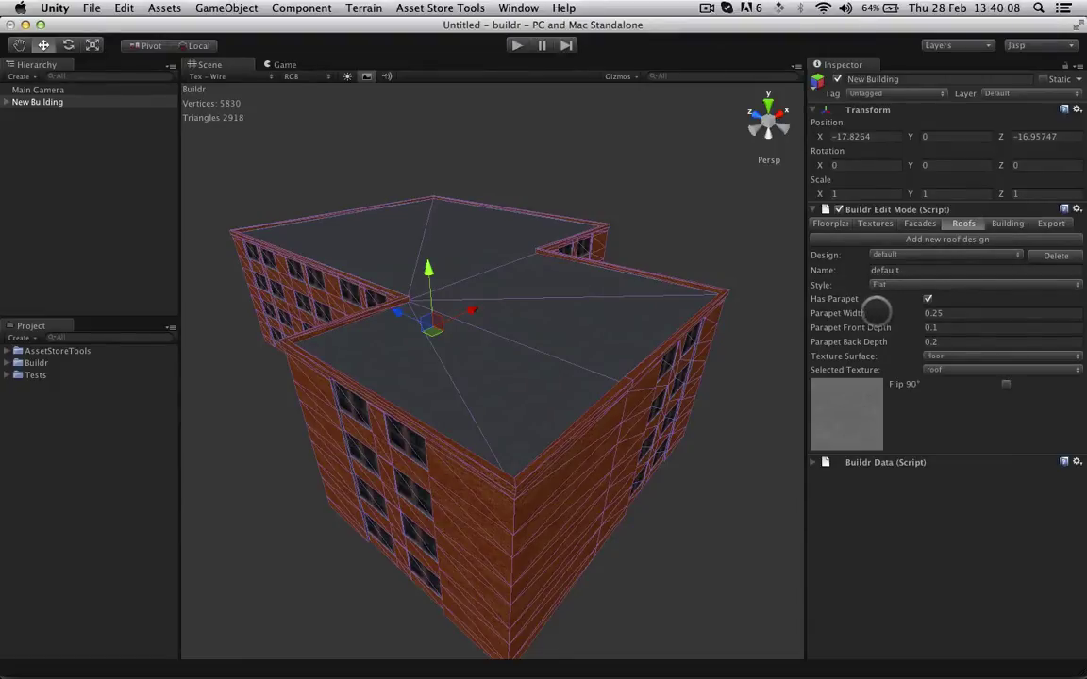
{"action": "scroll", "coordinate": [647, 461], "scroll_direction": "up", "scroll_amount": 10}
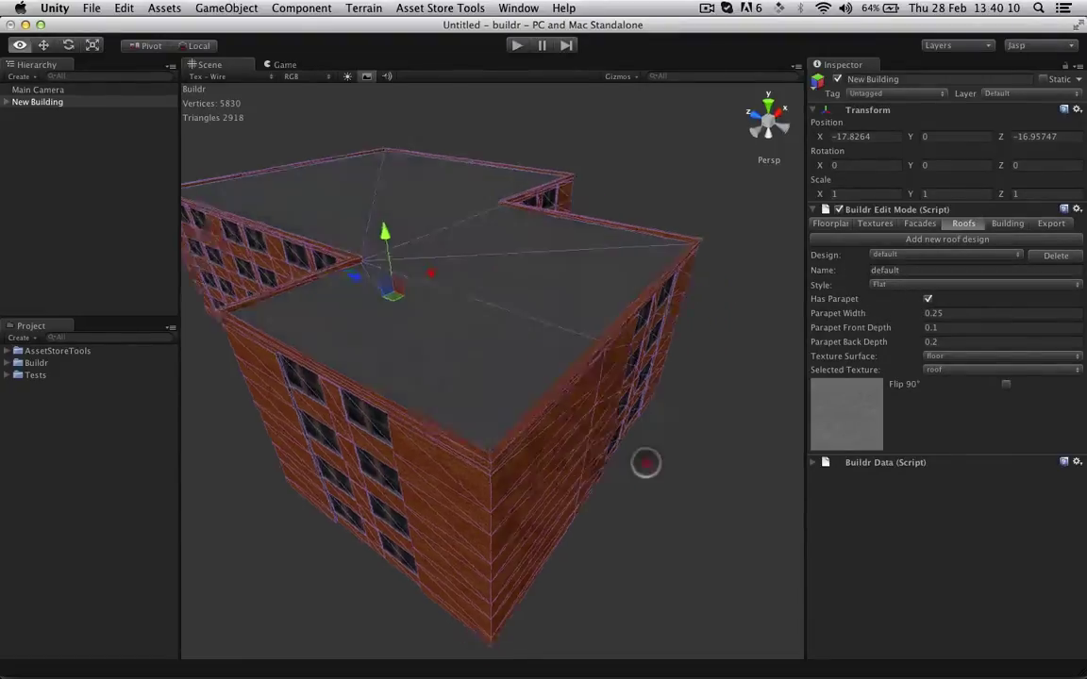
{"action": "left_click", "coordinate": [927, 299]}
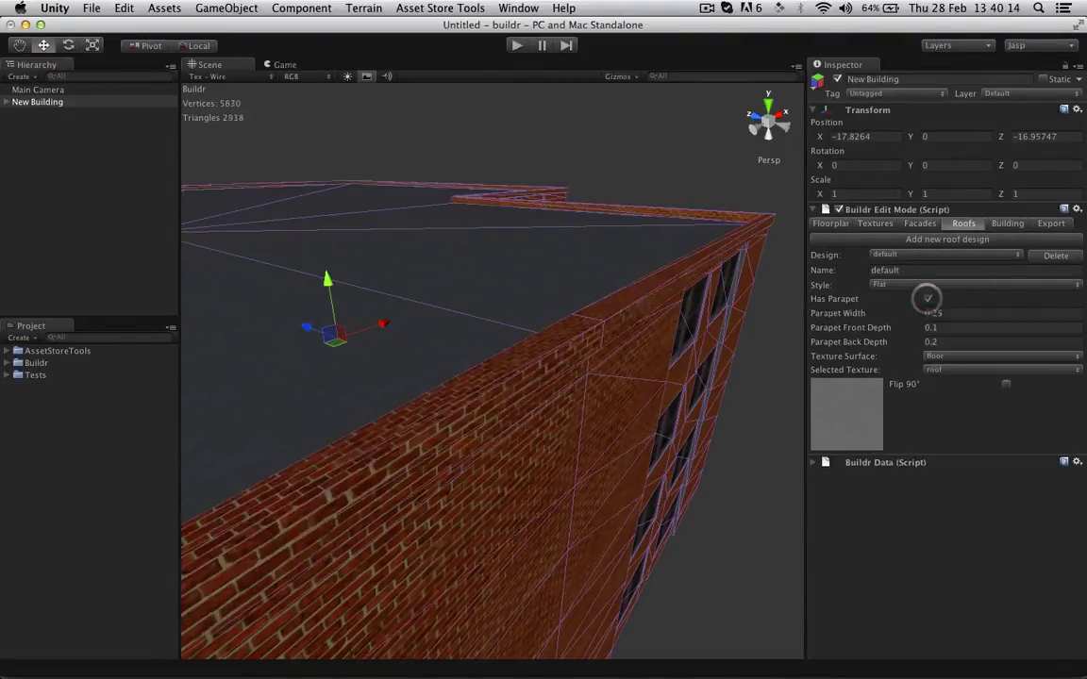
{"action": "left_click_drag", "start_coordinate": [578, 285], "coordinate": [667, 323], "text": "alt"}
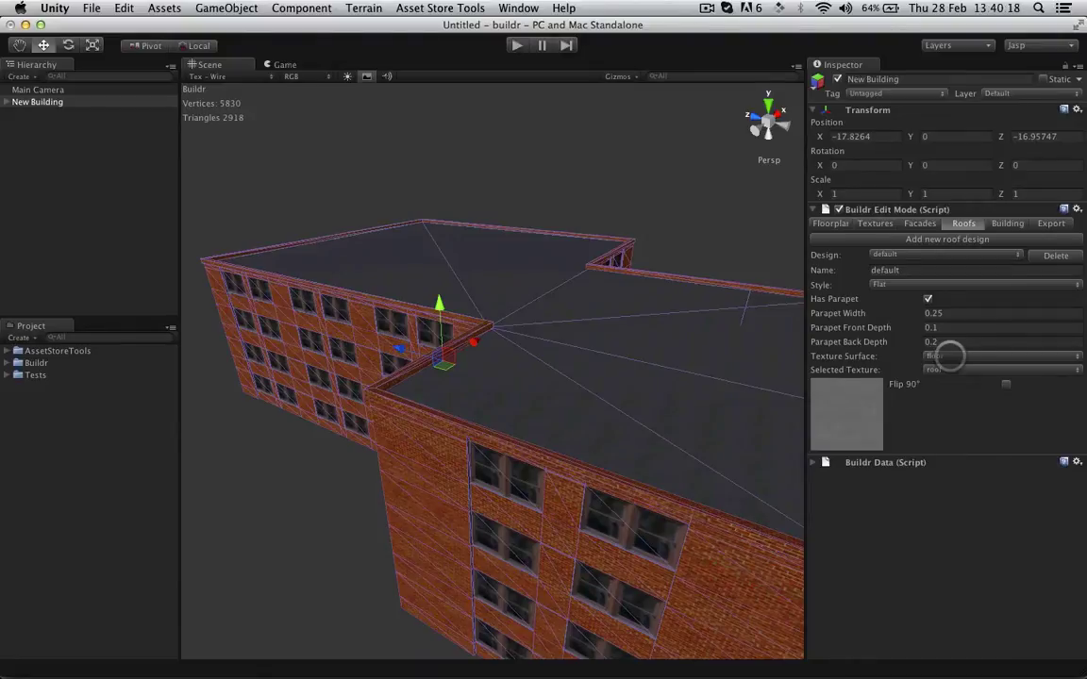
Step: Set the parapet surface's texture to bricks
{"action": "left_click", "coordinate": [950, 356]}
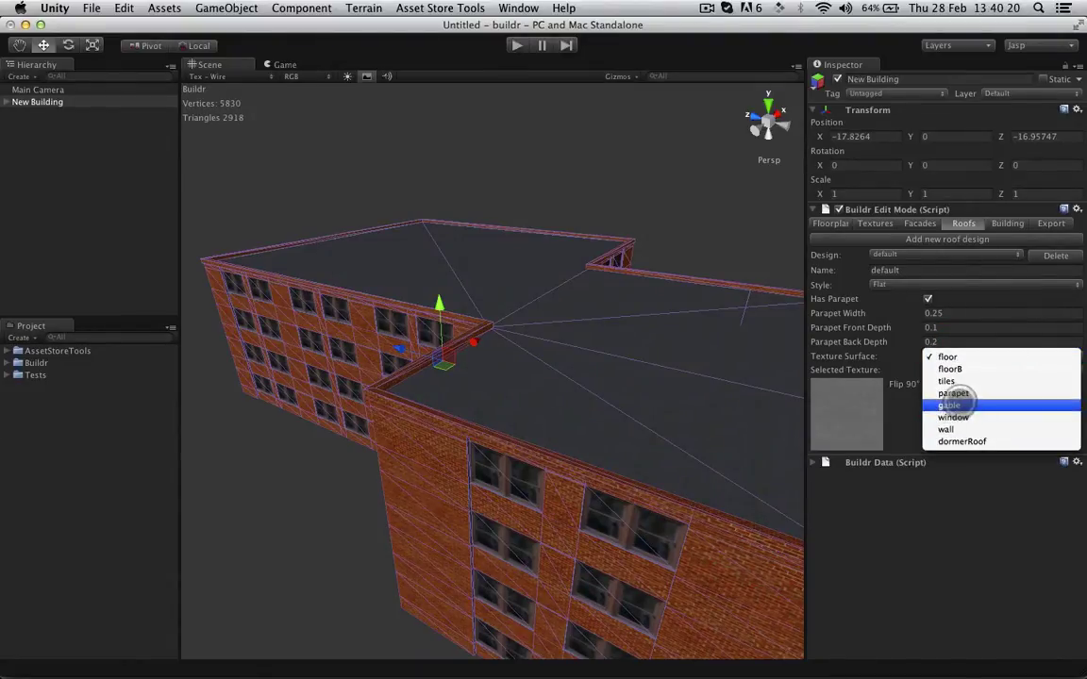
{"action": "left_click", "coordinate": [954, 392]}
{"action": "left_click", "coordinate": [935, 369]}
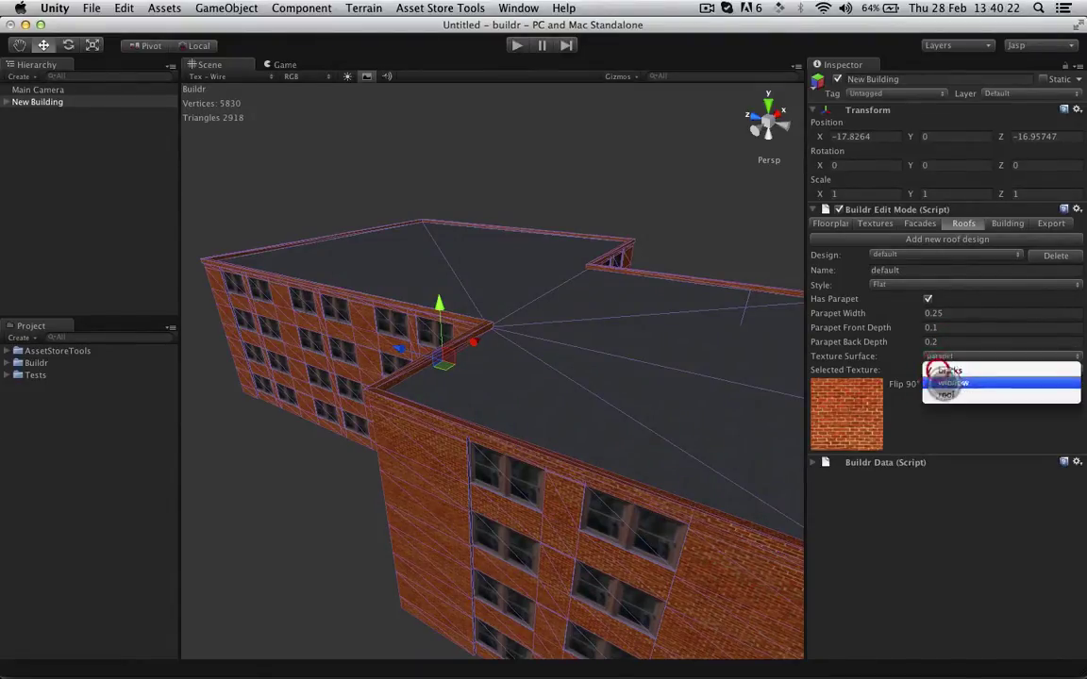
{"action": "left_click", "coordinate": [939, 415]}
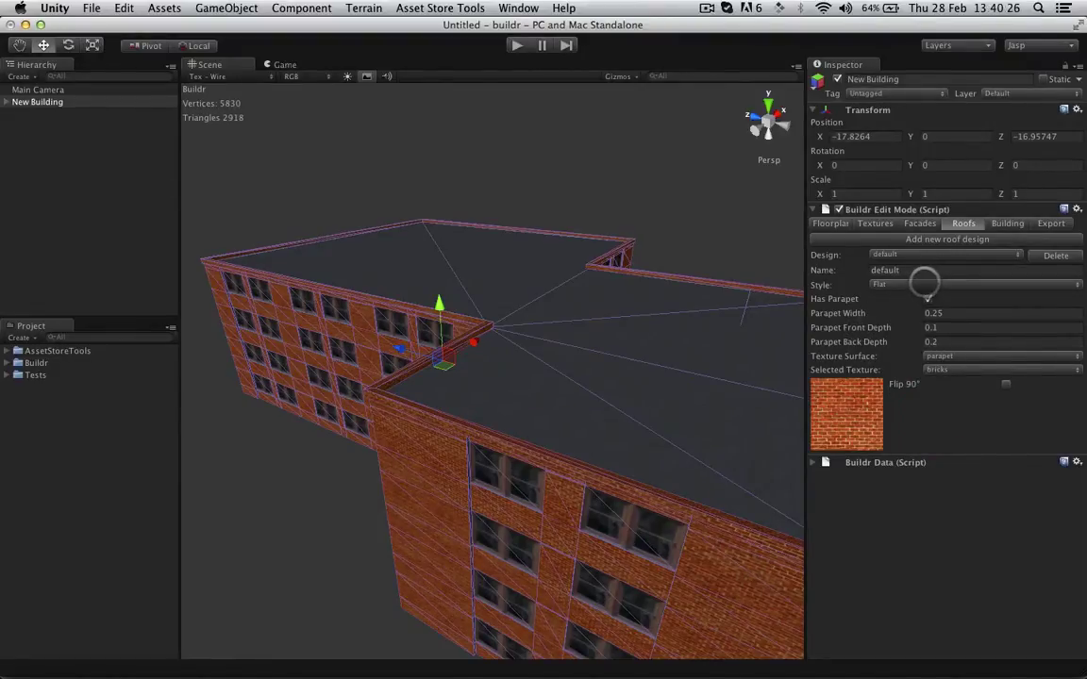
{"action": "left_click", "coordinate": [923, 283]}
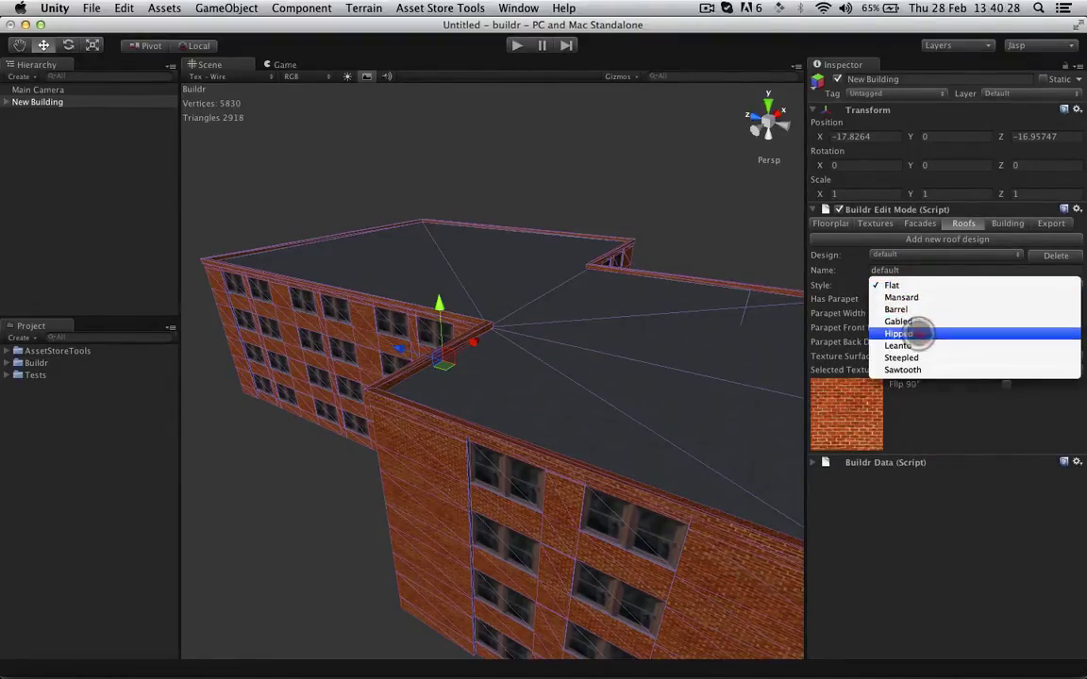
Step: Switch the roof to Hipped and adjust its height
{"action": "left_click", "coordinate": [914, 334]}
{"action": "left_click_drag", "start_coordinate": [717, 370], "coordinate": [233, 361], "text": "alt"}
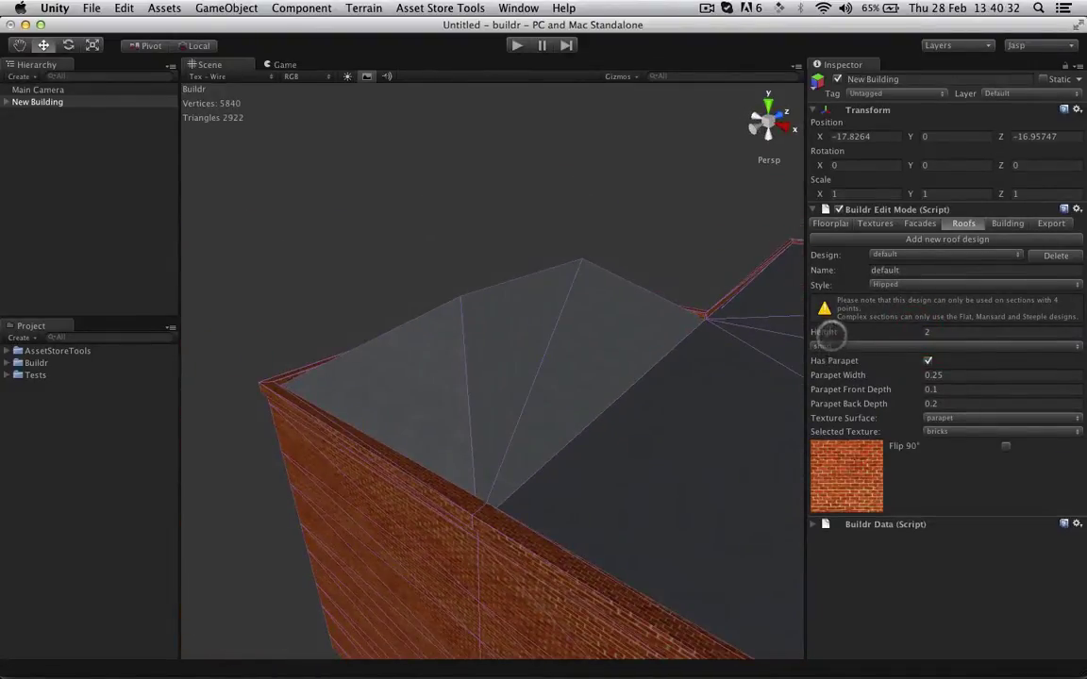
{"action": "left_click_drag", "start_coordinate": [828, 332], "coordinate": [802, 321]}
Step: Change the roof to Mansard and lower its height to 2.9
{"action": "left_click", "coordinate": [892, 285]}
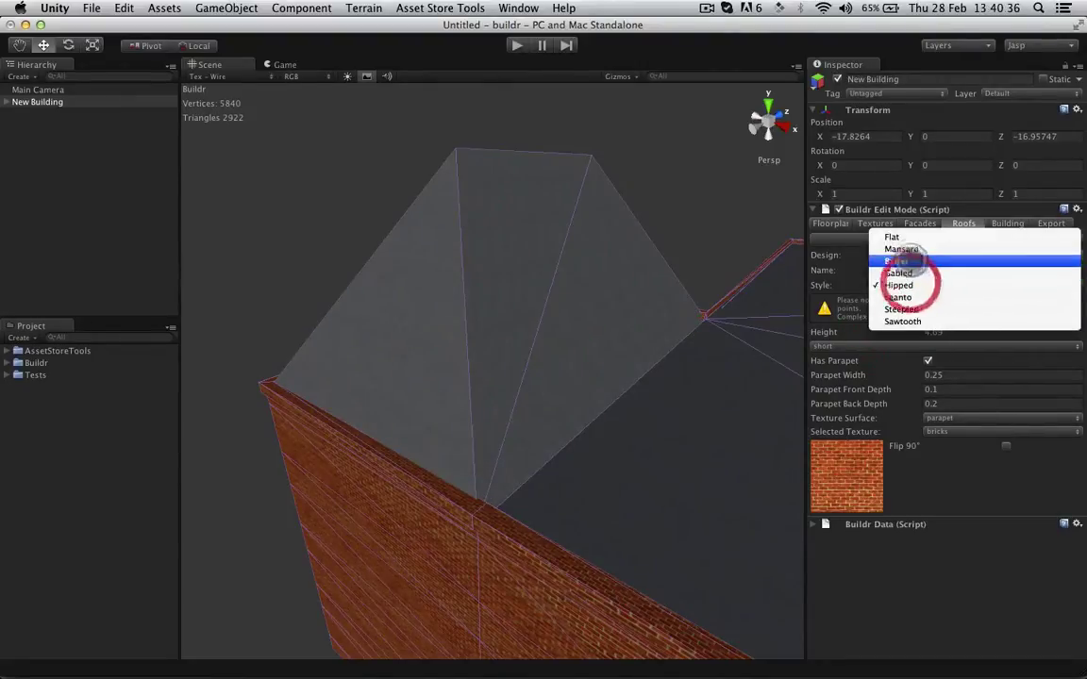
{"action": "left_click", "coordinate": [901, 249]}
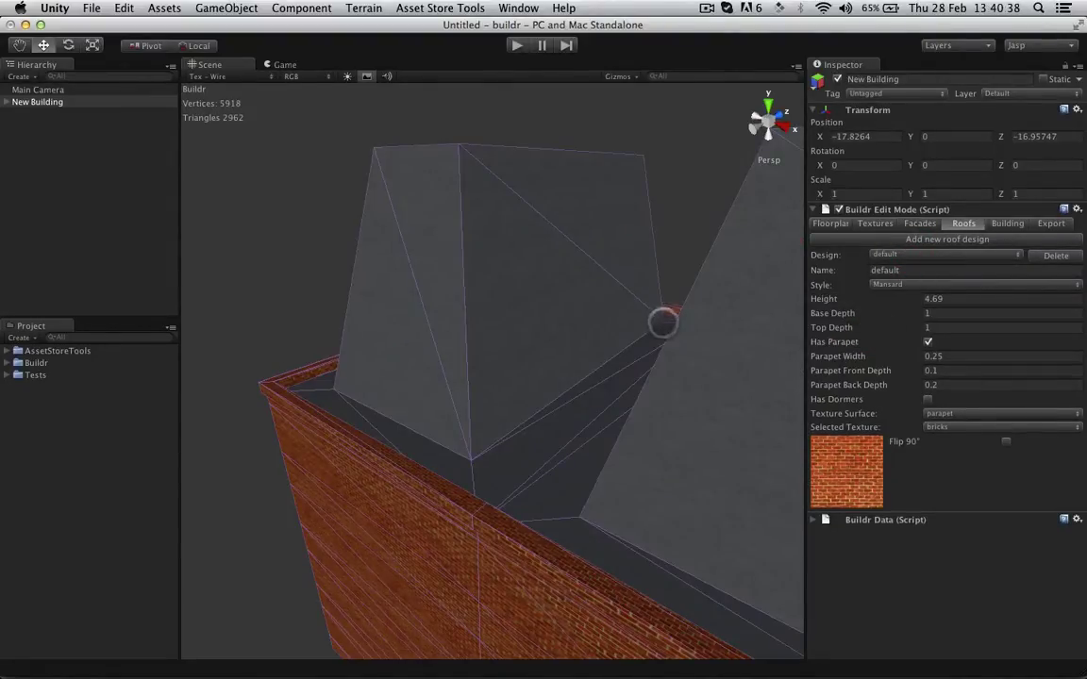
{"action": "left_click_drag", "start_coordinate": [663, 323], "coordinate": [918, 358], "text": "alt"}
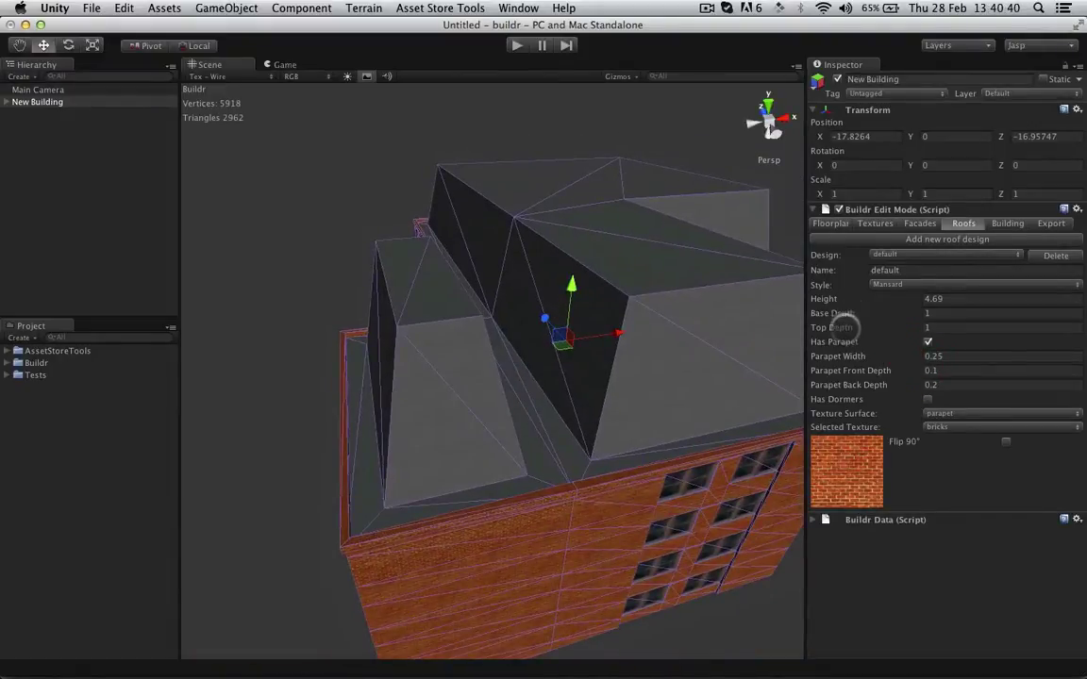
{"action": "left_click_drag", "start_coordinate": [836, 300], "coordinate": [864, 331]}
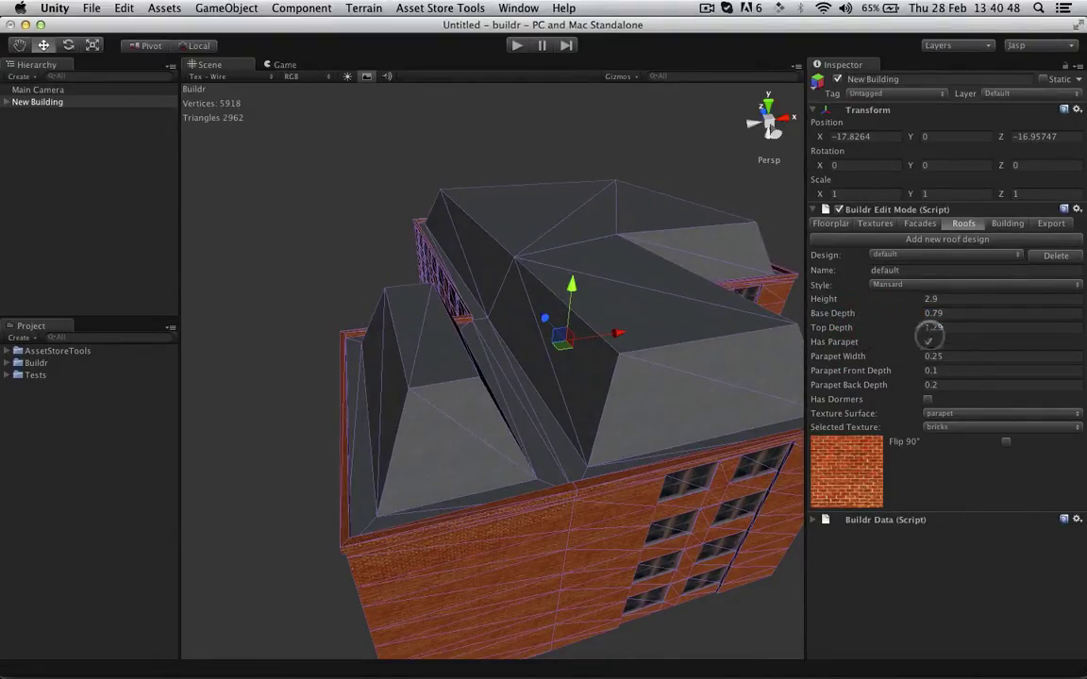
{"action": "left_click_drag", "start_coordinate": [696, 397], "coordinate": [307, 387], "text": "alt"}
Step: Enable dormers on the mansard roof and raise dormer height from 0.85 to 2.6
{"action": "left_click", "coordinate": [927, 399]}
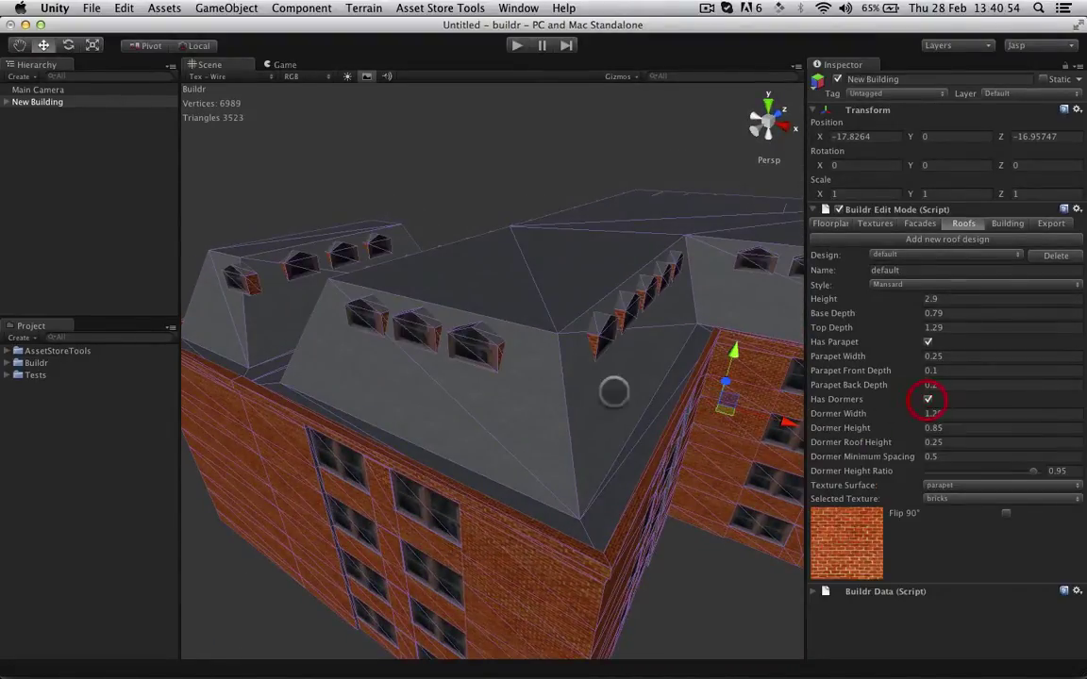
{"action": "left_click_drag", "start_coordinate": [553, 359], "coordinate": [584, 369], "text": "alt"}
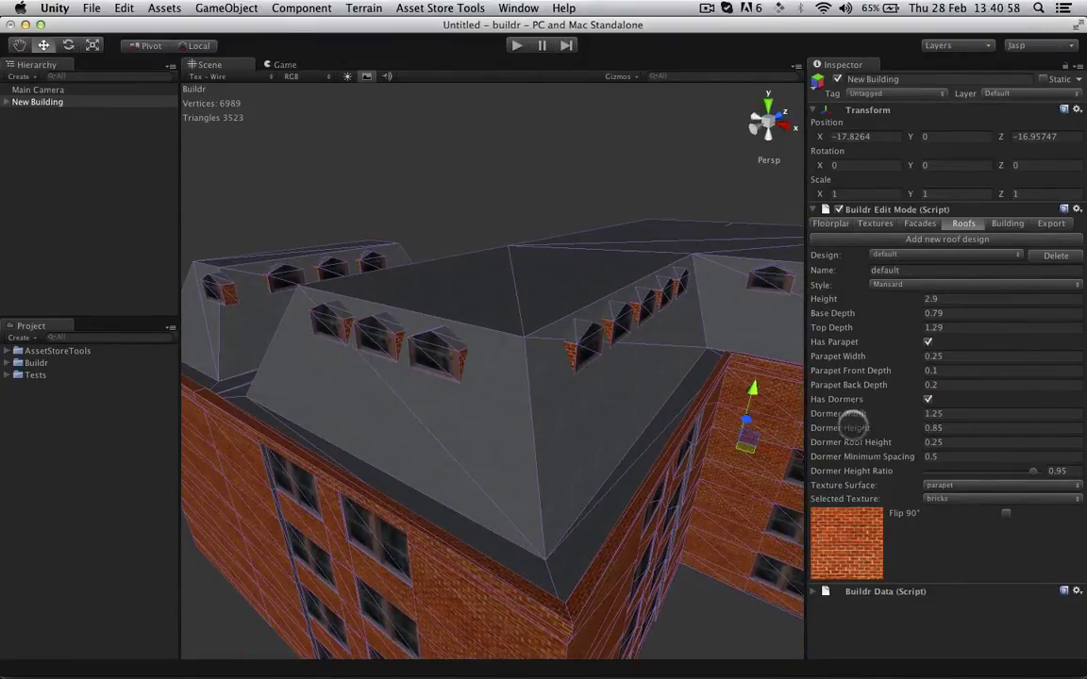
{"action": "left_click_drag", "start_coordinate": [852, 429], "coordinate": [901, 429]}
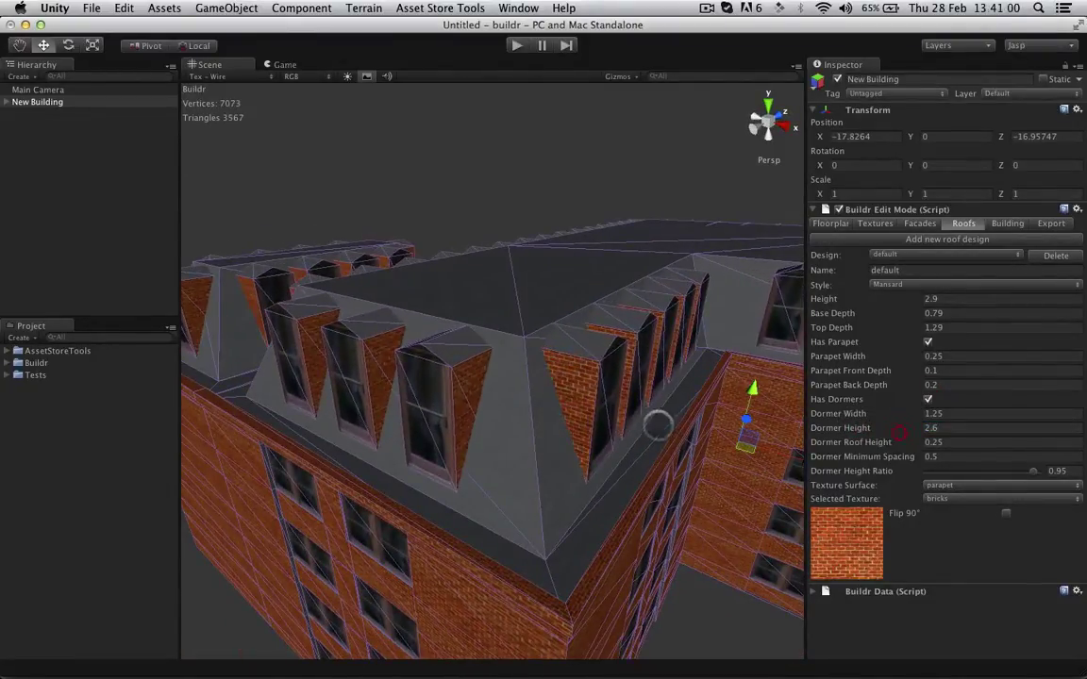
{"action": "left_click_drag", "start_coordinate": [655, 485], "coordinate": [344, 406], "text": "alt"}
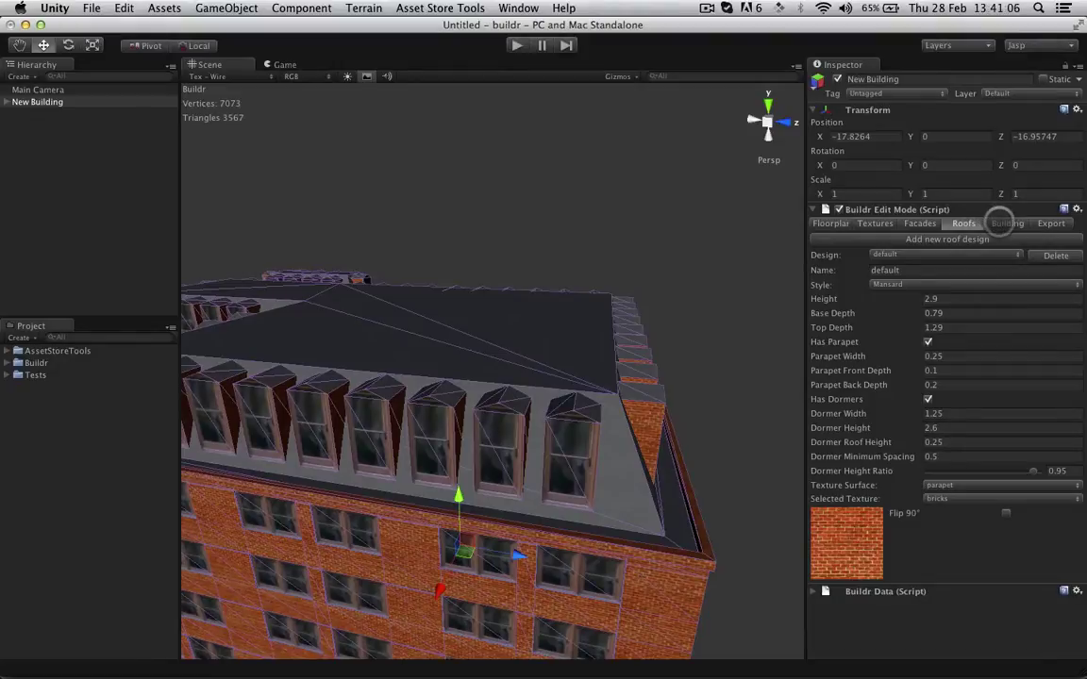
Step: Show the Building tab's volume markers and drag heights so volume 0 has 4 floors and volume 1 becomes a tower
{"action": "left_click", "coordinate": [1005, 223]}
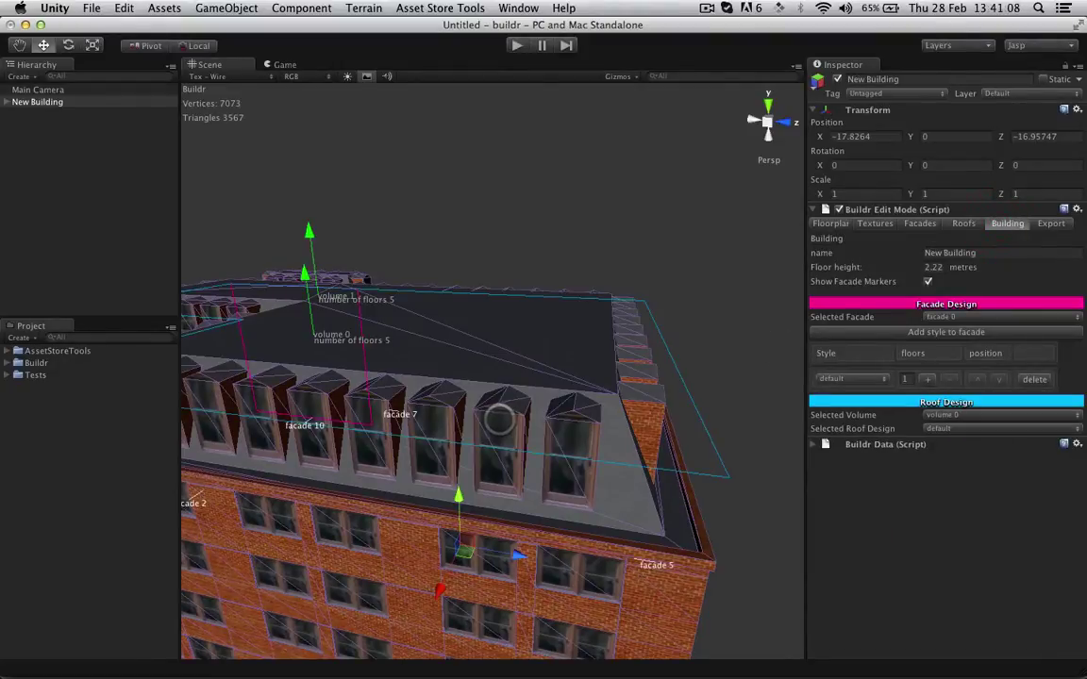
{"action": "left_click_drag", "start_coordinate": [476, 420], "coordinate": [729, 444], "text": "alt"}
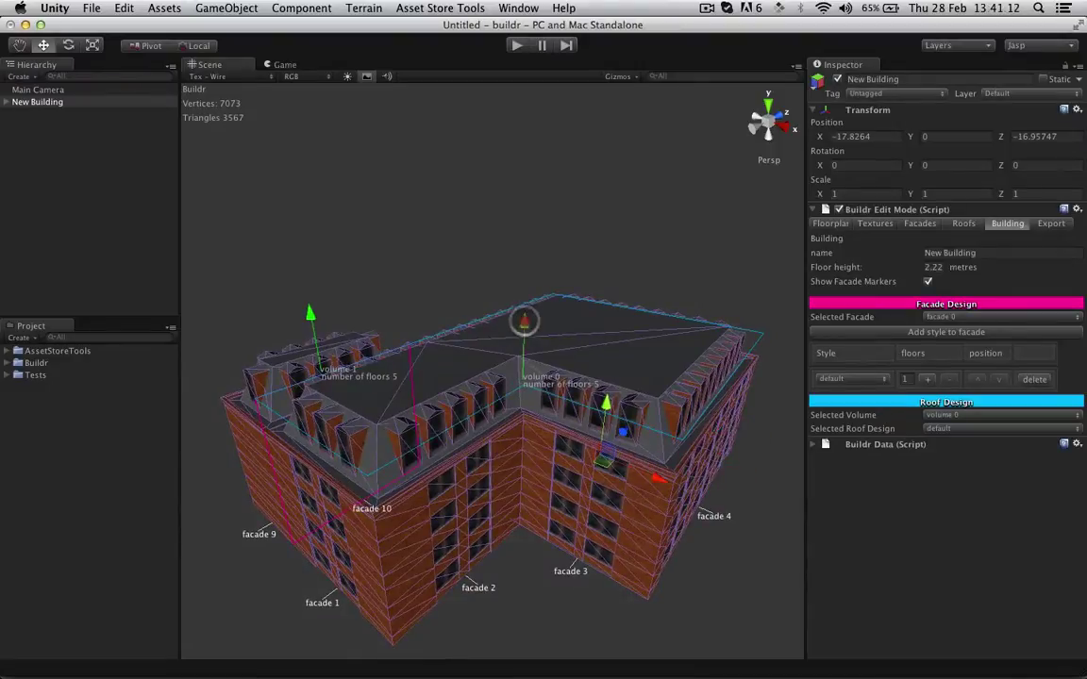
{"action": "left_click_drag", "start_coordinate": [522, 317], "coordinate": [314, 213]}
Step: Drag volume 1's height handle upward until the tower reaches 10 floors beside 4-floor volume 0
{"action": "left_click_drag", "start_coordinate": [554, 383], "coordinate": [379, 387], "text": "alt"}
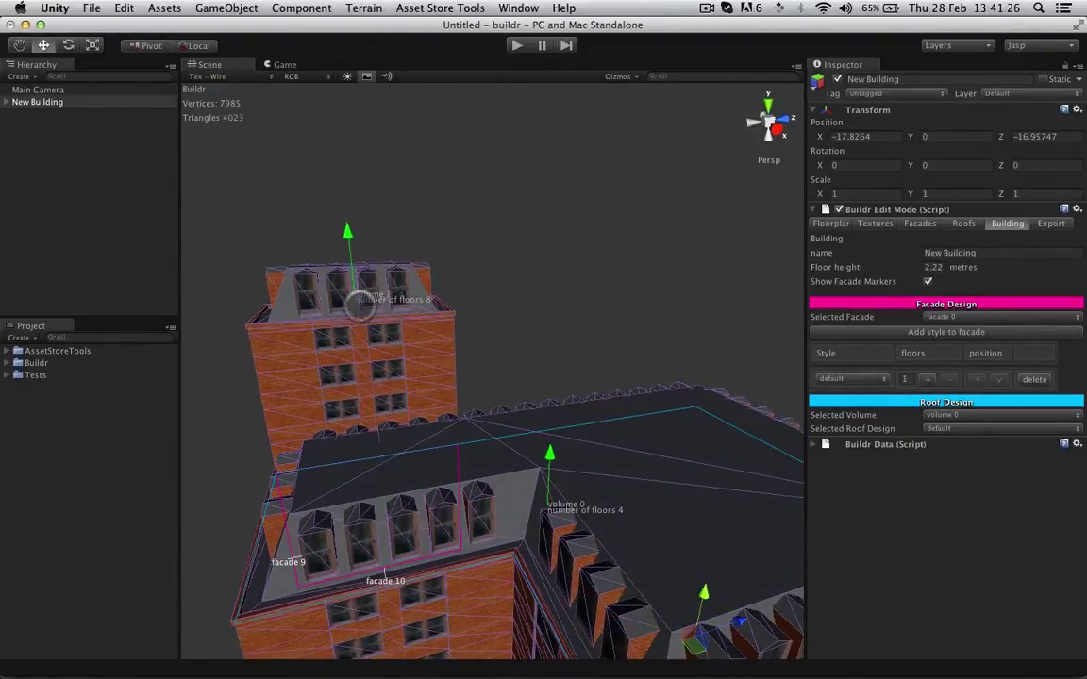
{"action": "left_click_drag", "start_coordinate": [355, 232], "coordinate": [332, 178]}
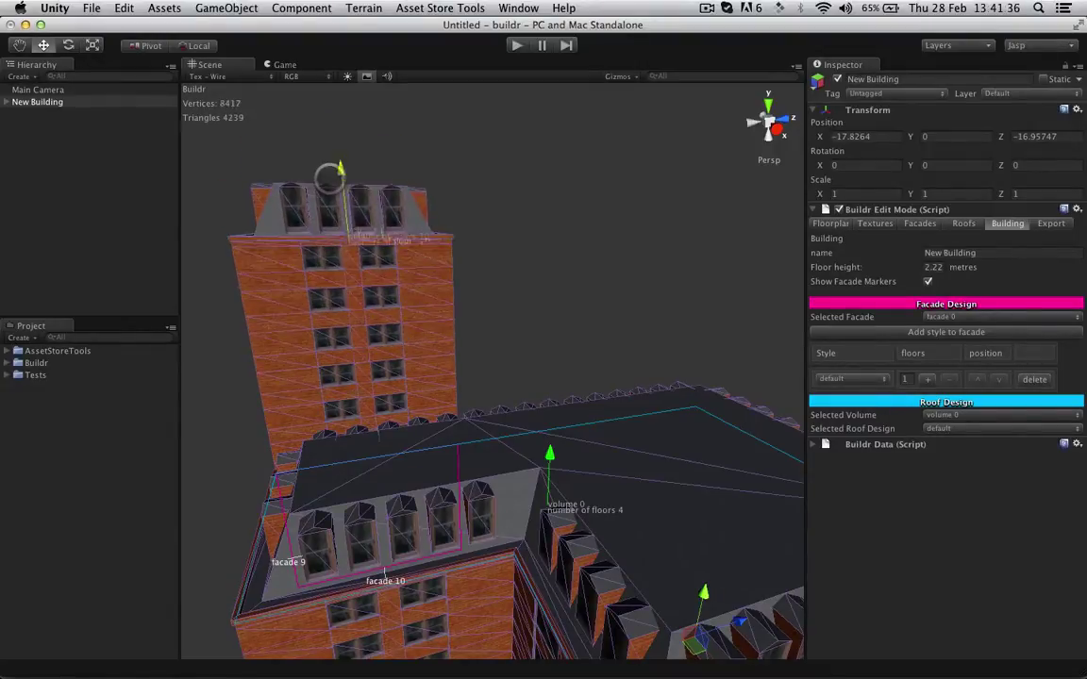
Step: Choose facade 5 as the Selected Facade, showing its single 1-floor default style
{"action": "scroll", "coordinate": [381, 345], "scroll_direction": "down", "scroll_amount": 5}
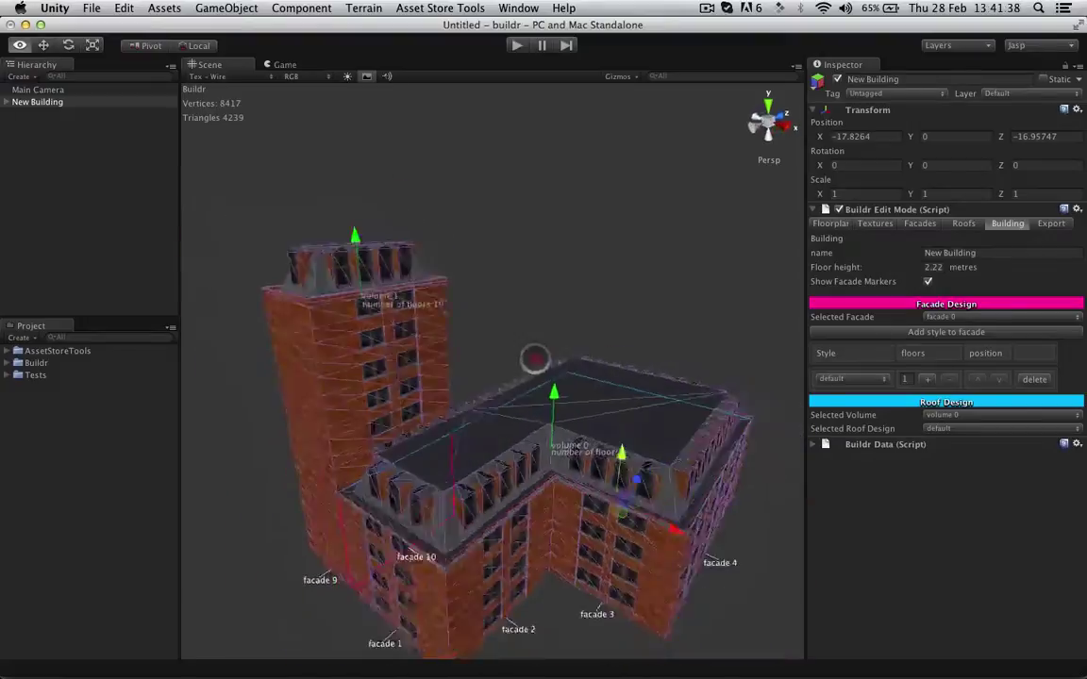
{"action": "left_click_drag", "start_coordinate": [522, 359], "coordinate": [557, 359], "text": "alt"}
{"action": "right_click_drag", "start_coordinate": [556, 359], "coordinate": [858, 321], "text": "alt"}
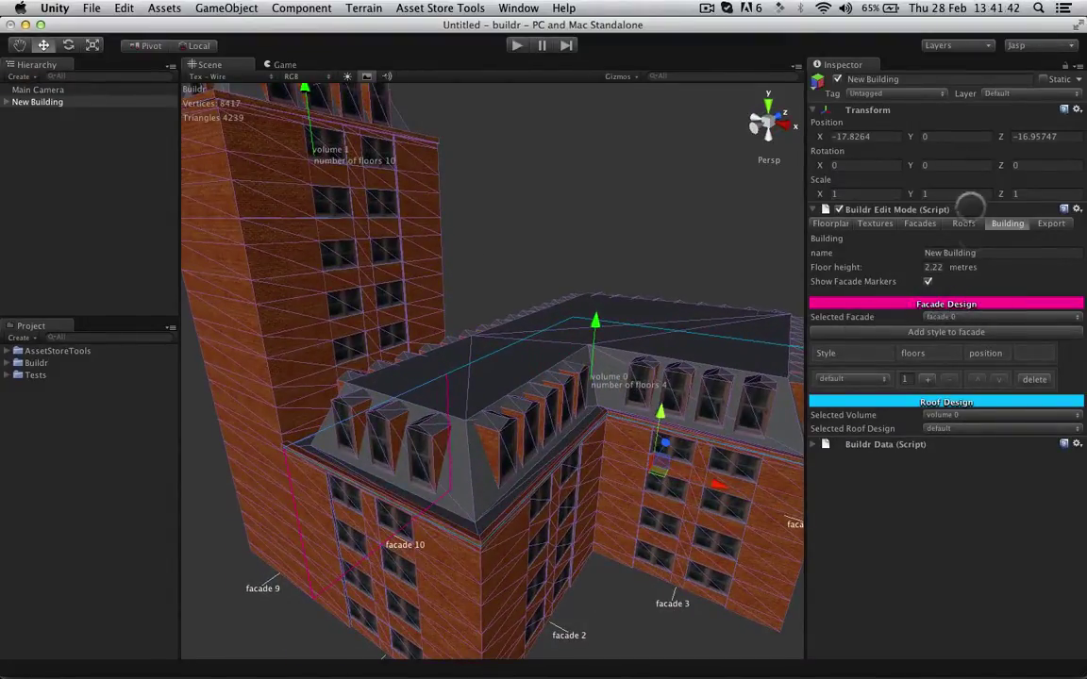
{"action": "left_click", "coordinate": [946, 317]}
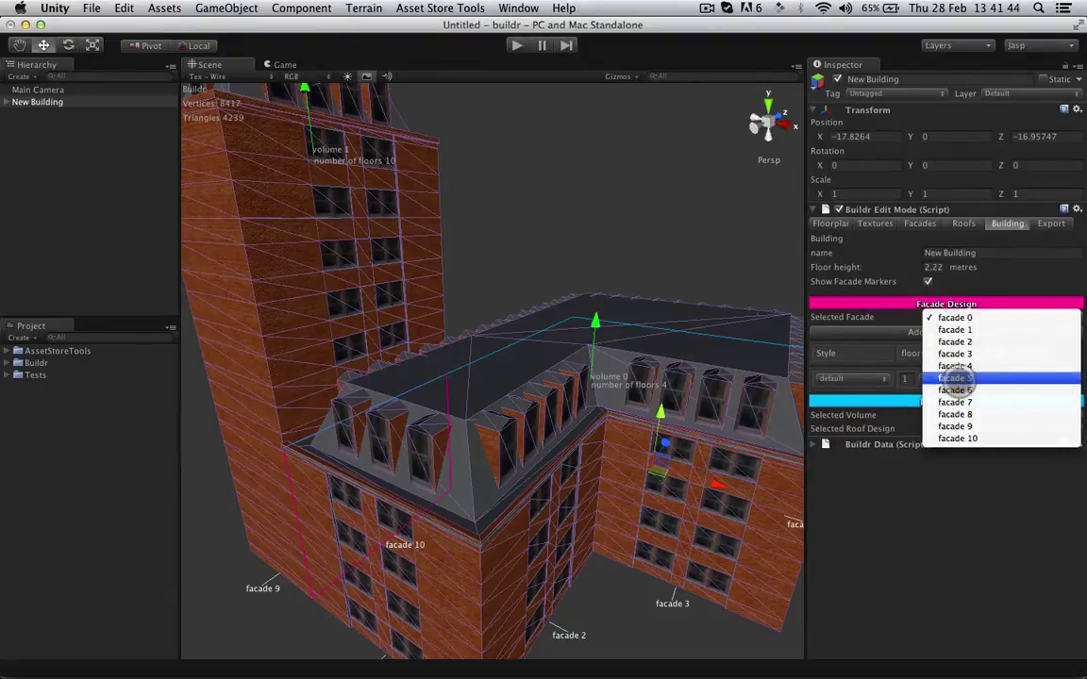
{"action": "left_click", "coordinate": [960, 378]}
{"action": "left_click_drag", "start_coordinate": [557, 464], "coordinate": [37, 542], "text": "alt"}
{"action": "scroll", "coordinate": [401, 473], "scroll_direction": "up", "scroll_amount": 5}
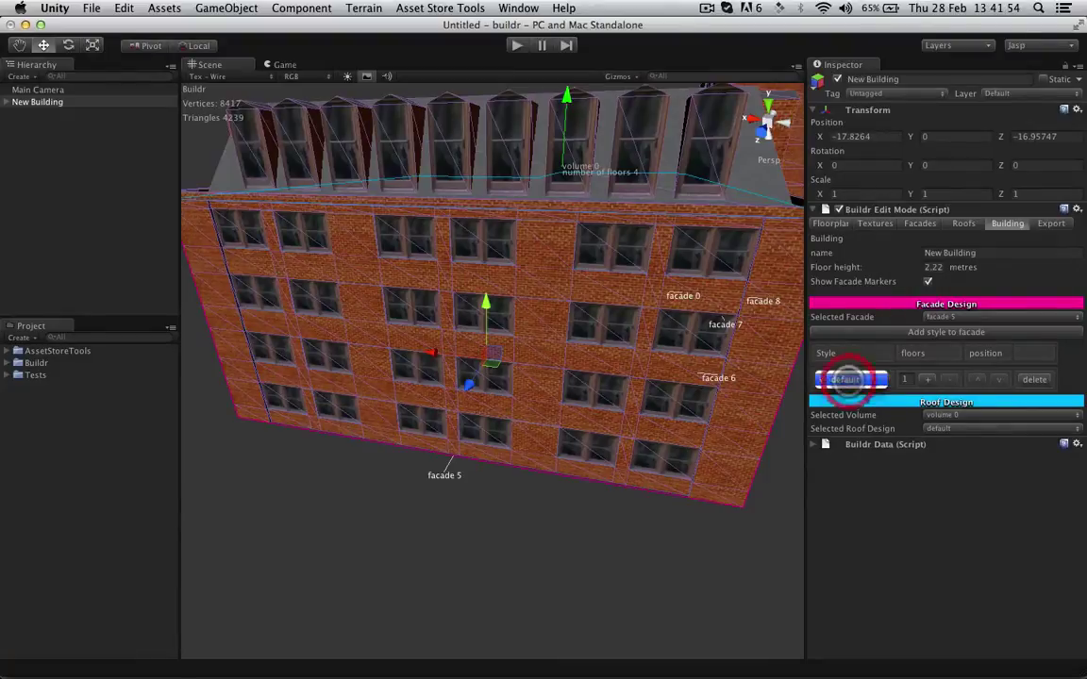
Step: Add a second default style to facade 5, giving it two 1-floor styles
{"action": "left_click", "coordinate": [922, 332]}
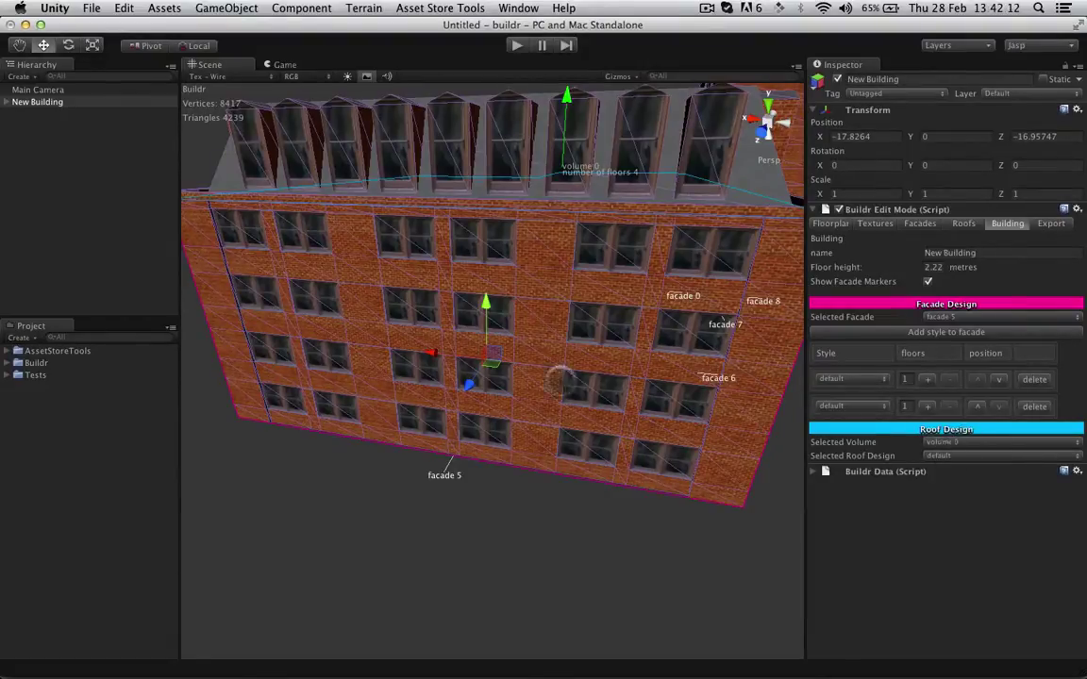
{"action": "left_click_drag", "start_coordinate": [560, 380], "coordinate": [604, 401], "text": "alt"}
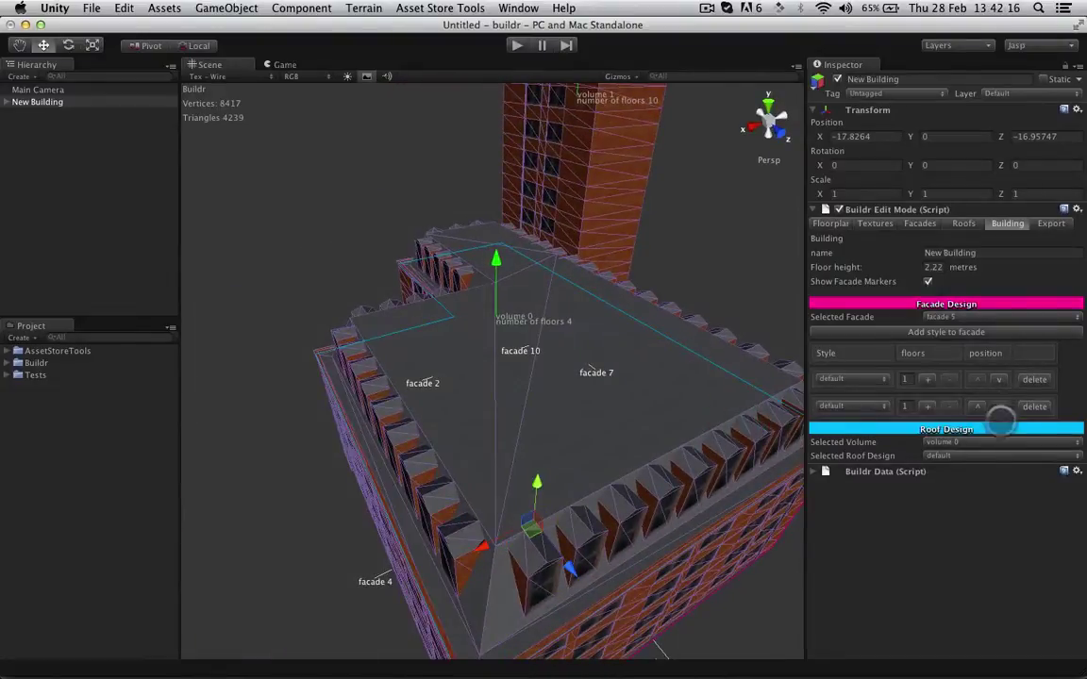
Step: Set Roof Design to volume 1 with the default roof and raise floor height to 2.24 m
{"action": "left_click", "coordinate": [1000, 441]}
{"action": "left_click", "coordinate": [982, 456]}
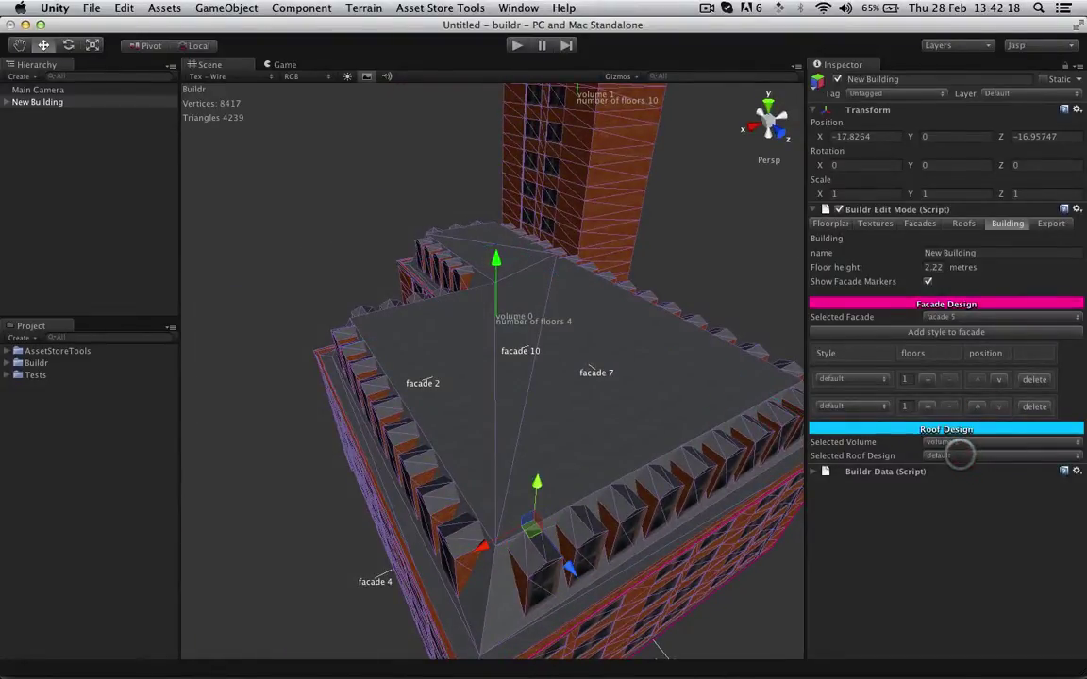
{"action": "left_click", "coordinate": [962, 455]}
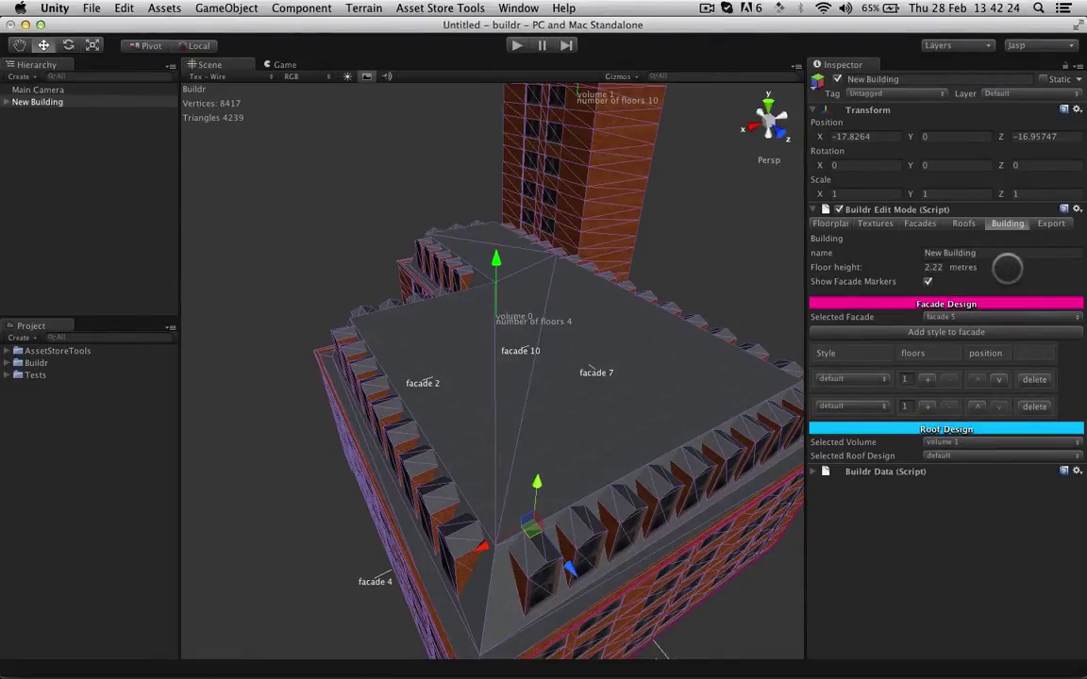
{"action": "mouse_move", "coordinate": [858, 267]}
{"action": "left_mouse_down"}
{"action": "mouse_move", "coordinate": [898, 267]}
{"action": "mouse_move", "coordinate": [873, 267]}
{"action": "left_mouse_up"}
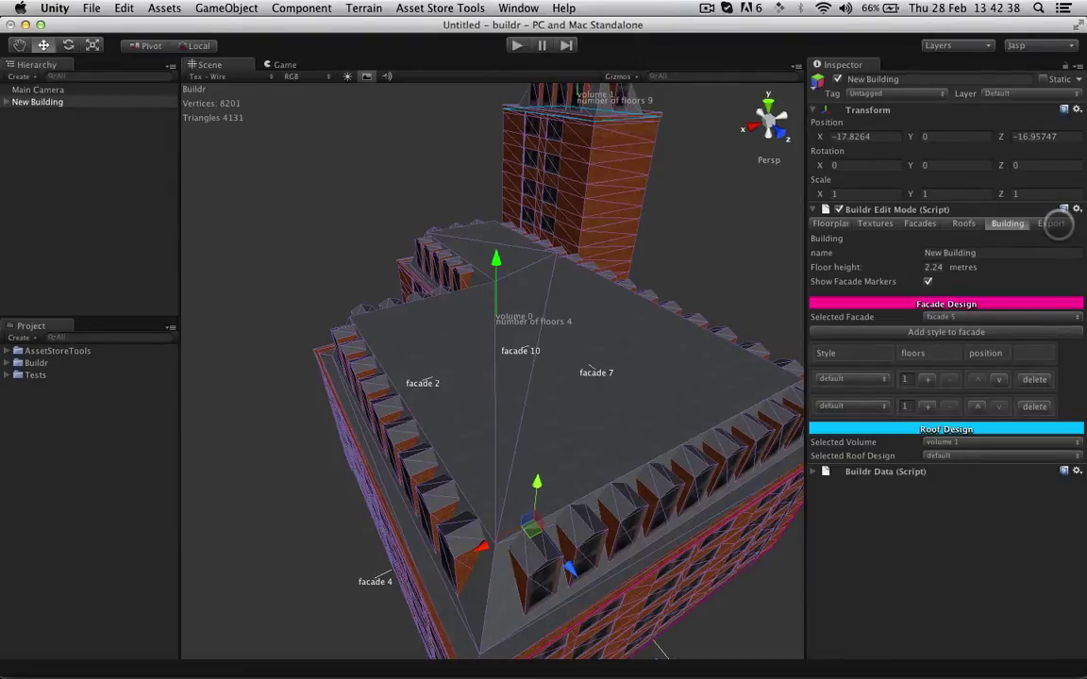
Step: Switch to the Export settings and pull back to view the whole L-shaped building
{"action": "left_click", "coordinate": [1051, 224]}
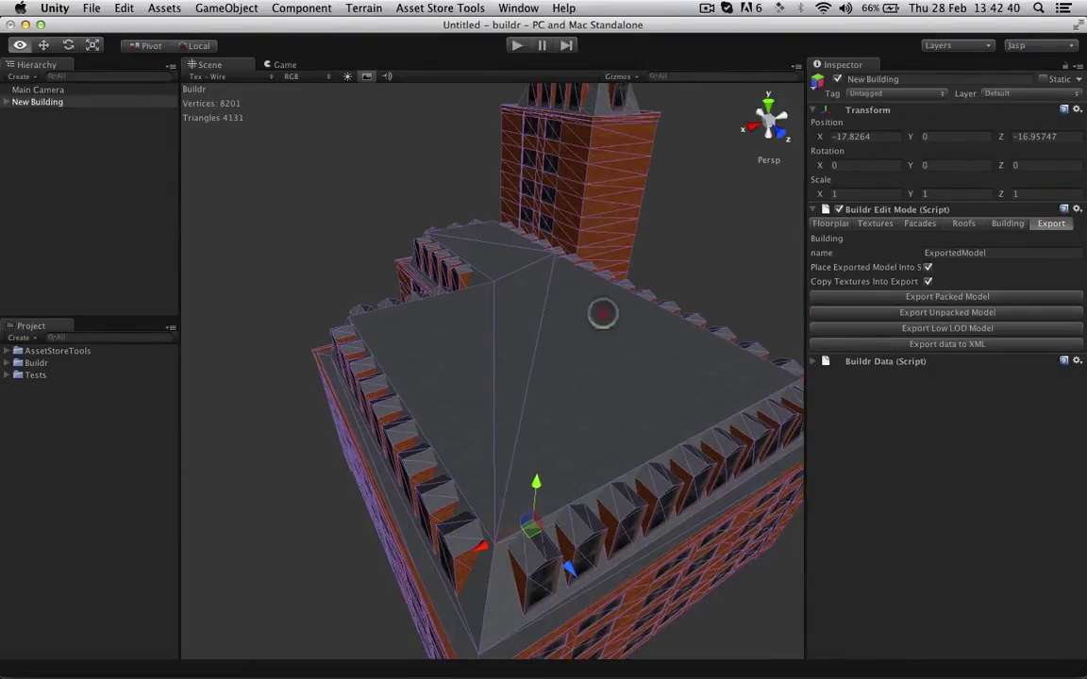
{"action": "left_click_drag", "start_coordinate": [590, 245], "coordinate": [734, 328], "text": "alt"}
{"action": "left_click_drag", "start_coordinate": [796, 338], "coordinate": [866, 321], "text": "alt"}
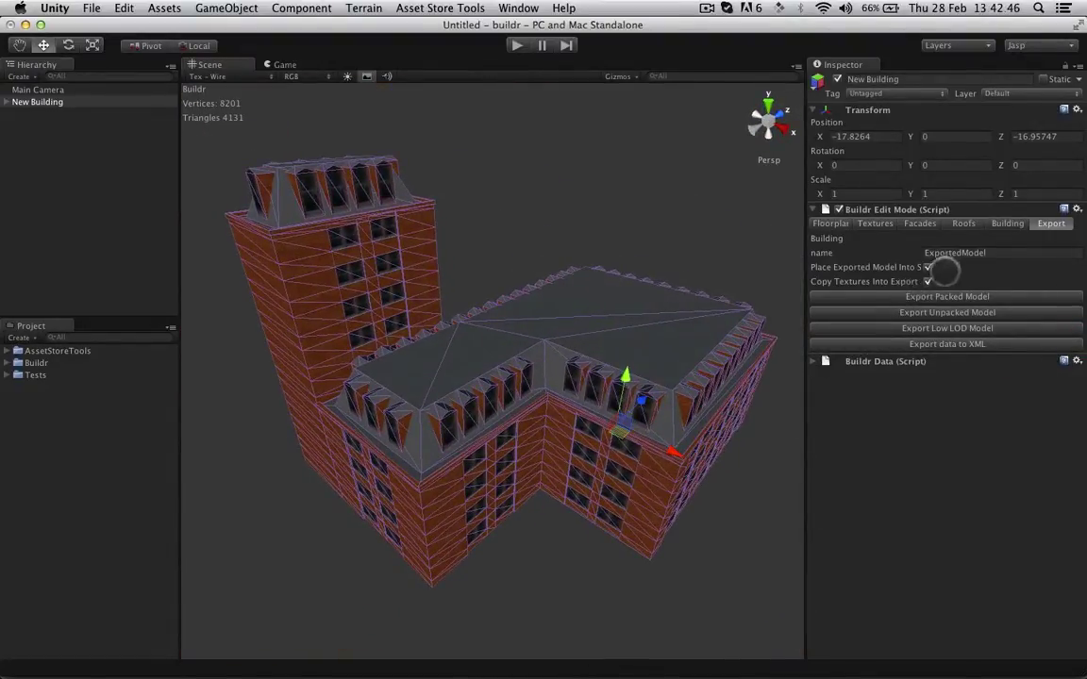
Step: Rename the export from ExportedModel to TestModel
{"action": "left_click", "coordinate": [1002, 252]}
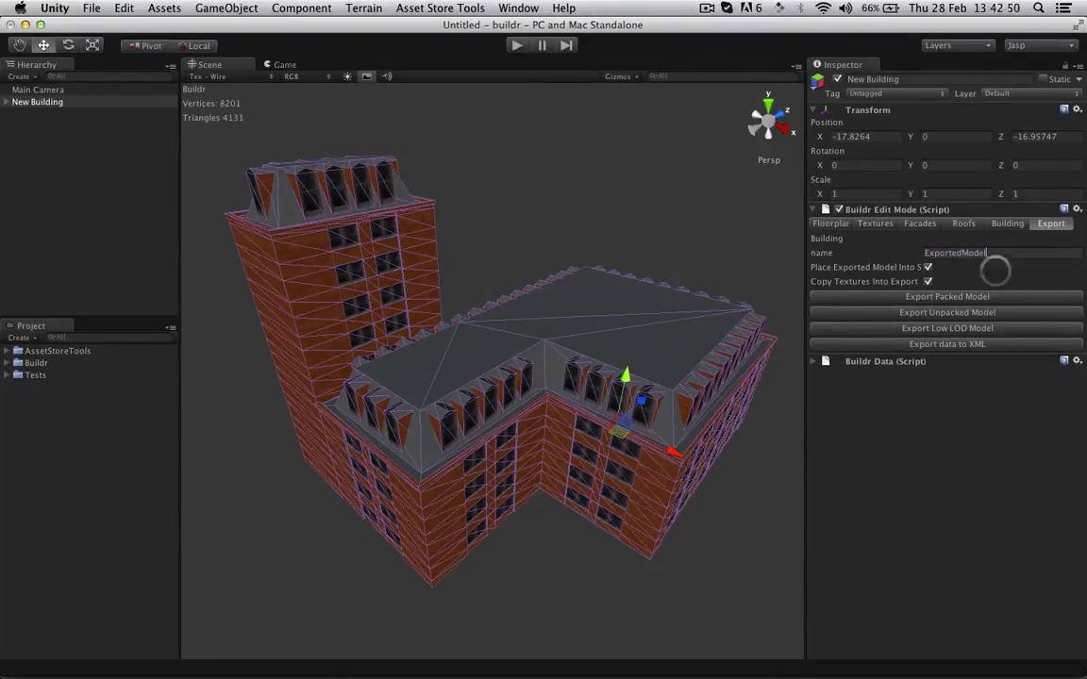
{"action": "left_click_drag", "start_coordinate": [985, 252], "coordinate": [903, 250]}
{"action": "type", "text": "TestModwe"}
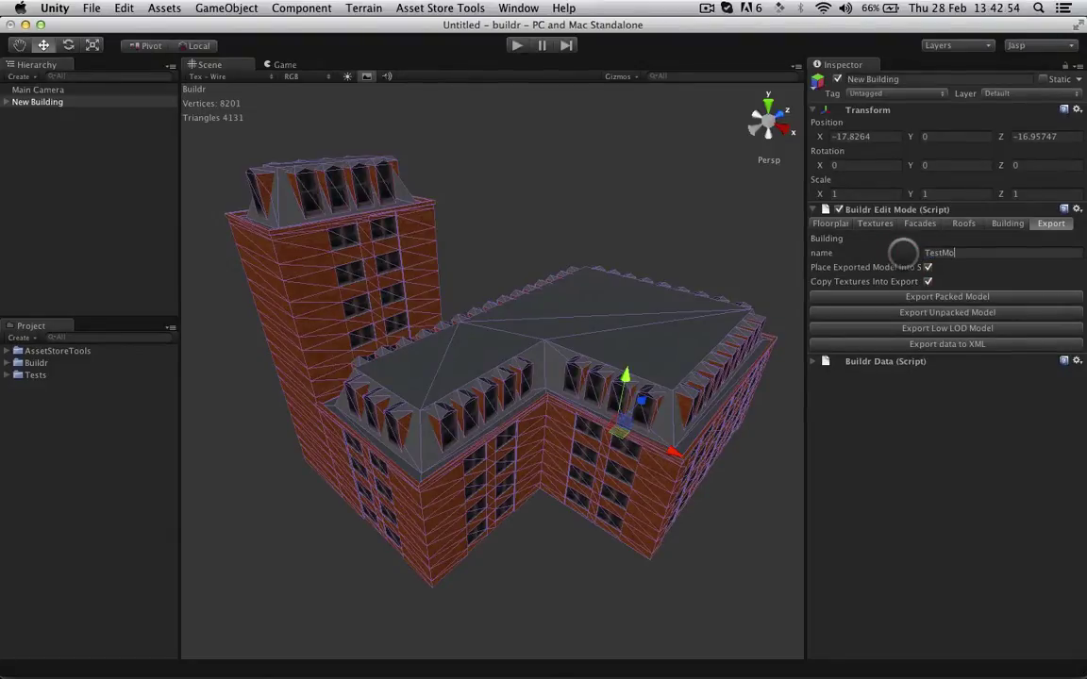
{"action": "key", "text": "BackSpace"}
{"action": "key", "text": "BackSpace"}
{"action": "type", "text": "el"}
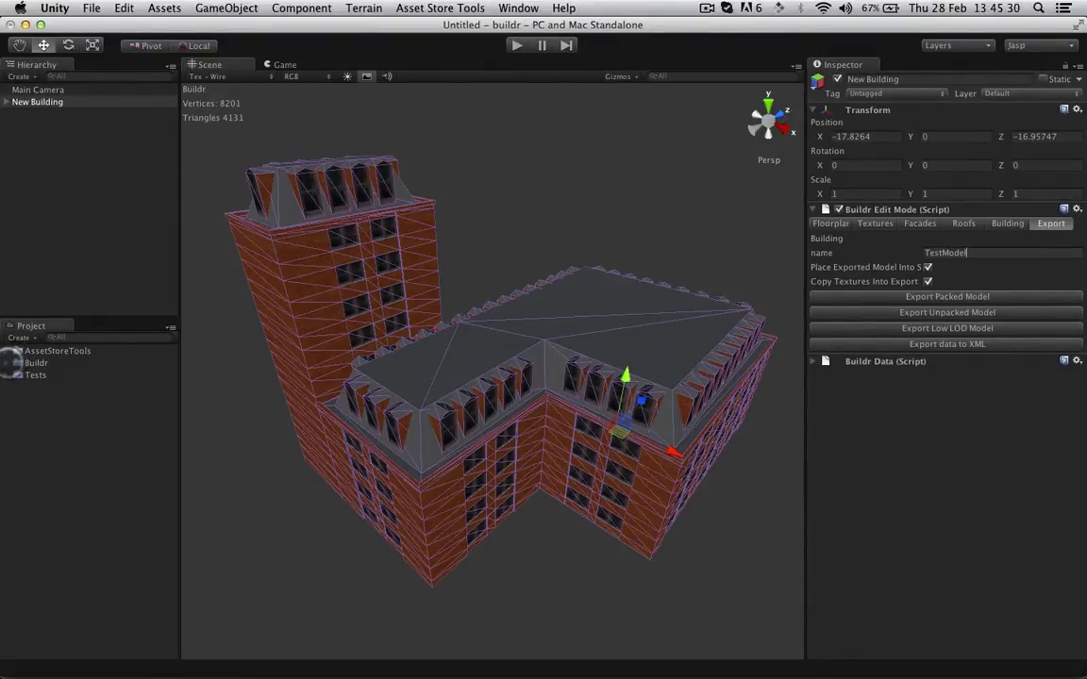
Step: Check the Buildr > Exported folder, then export New Building as a Low LOD model
{"action": "left_click", "coordinate": [9, 363]}
{"action": "left_click", "coordinate": [54, 519]}
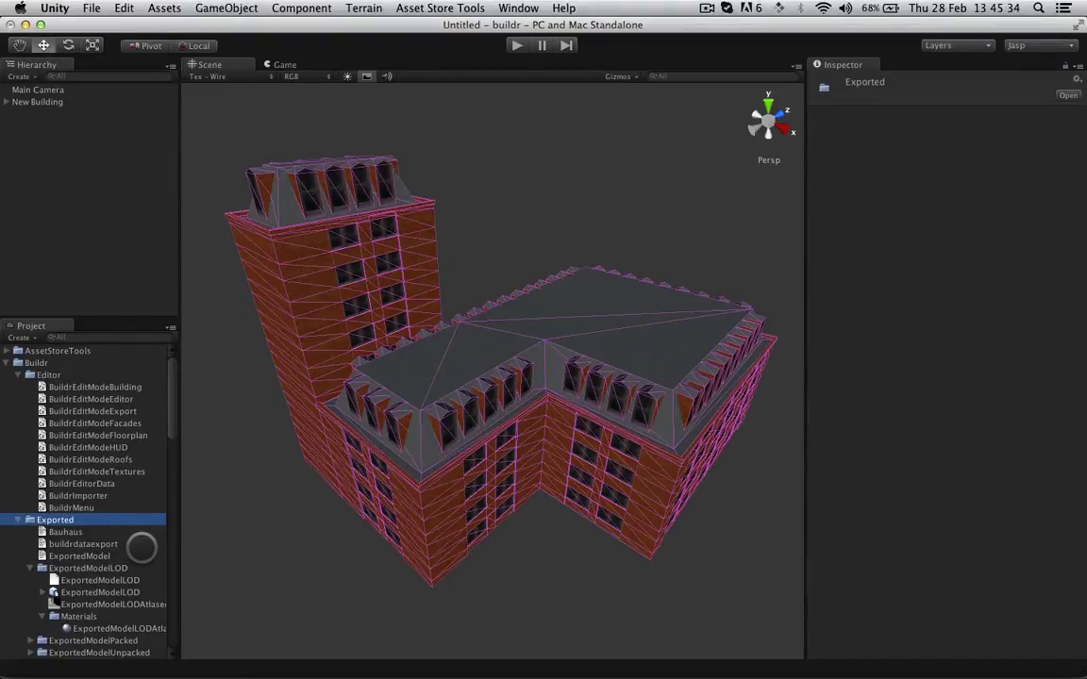
{"action": "scroll", "coordinate": [141, 541], "scroll_direction": "down", "scroll_amount": 3}
{"action": "scroll", "coordinate": [141, 541], "scroll_direction": "up", "scroll_amount": 3}
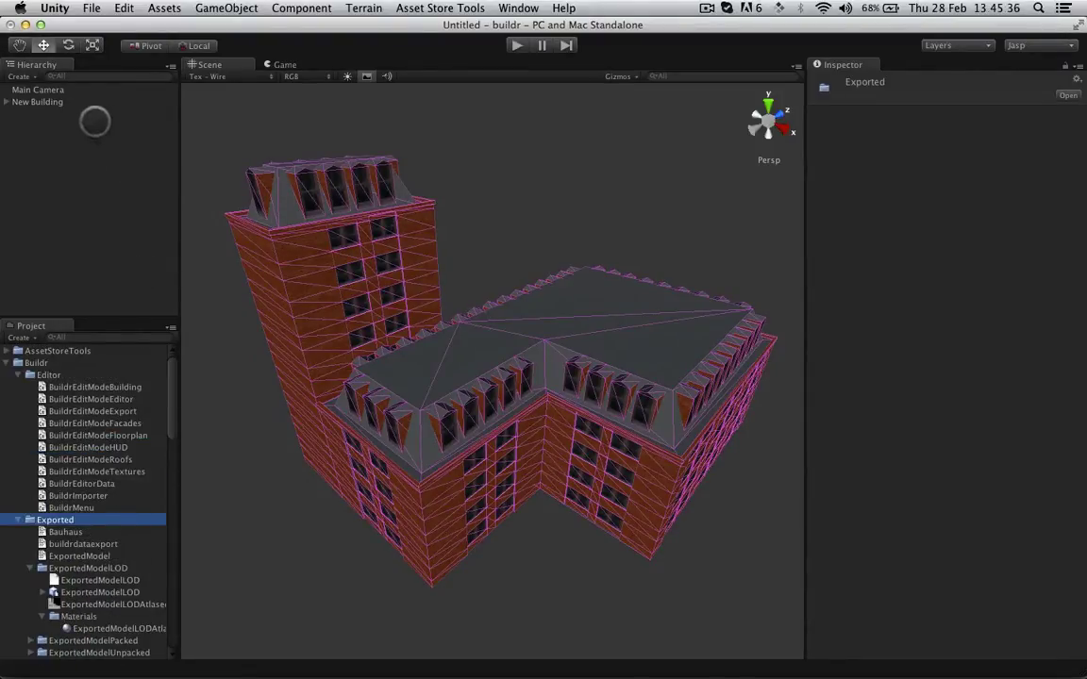
{"action": "left_click", "coordinate": [66, 101]}
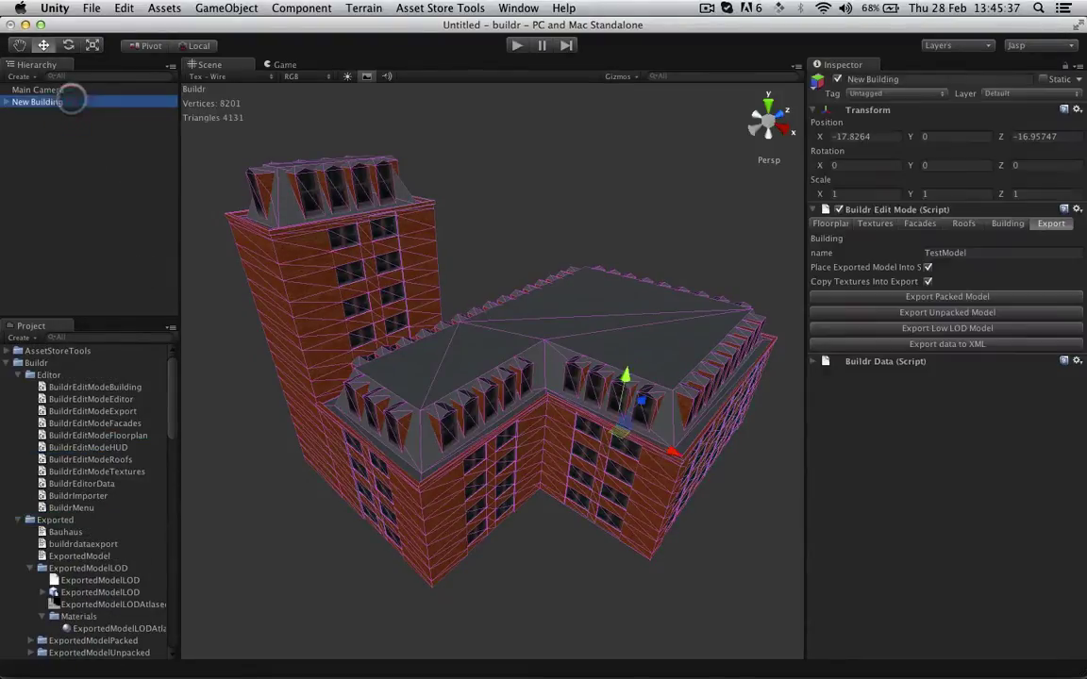
{"action": "left_click", "coordinate": [981, 327]}
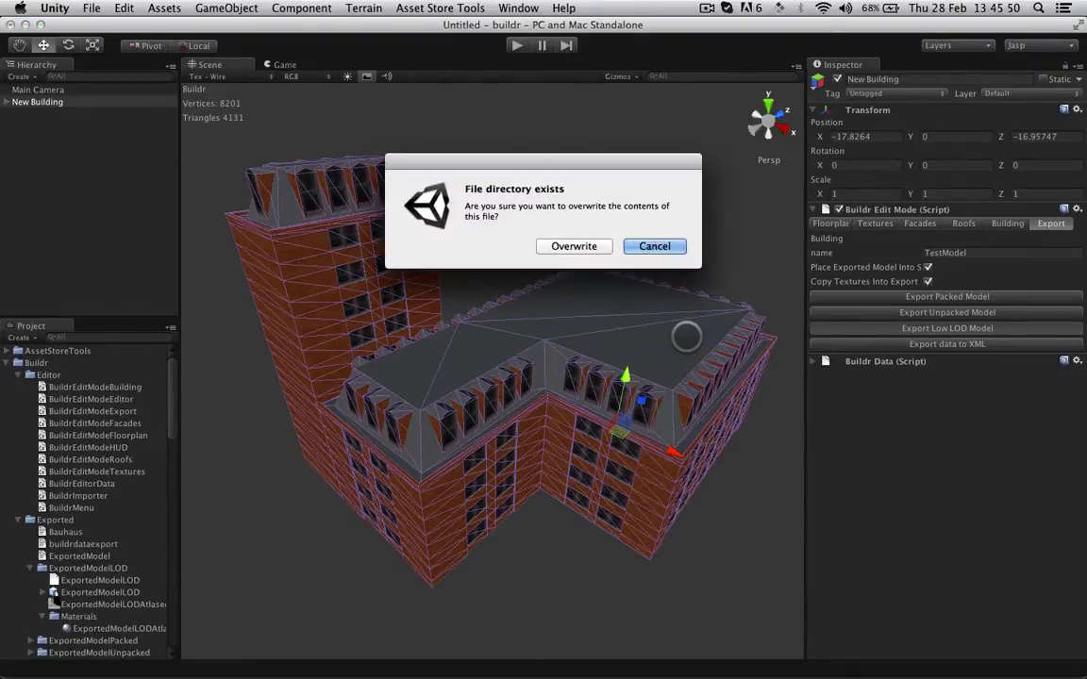
Step: Confirm Overwrite so the TestModel export is placed in the scene, then scroll to its folder
{"action": "left_click", "coordinate": [591, 248]}
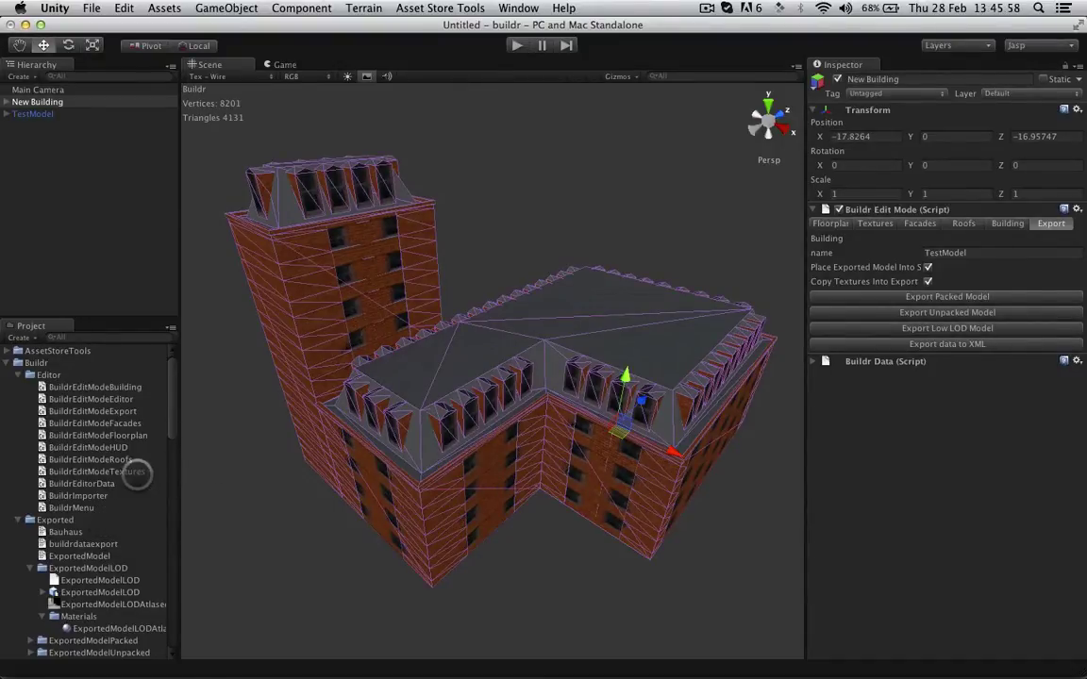
{"action": "scroll", "coordinate": [137, 476], "scroll_direction": "down", "scroll_amount": 5}
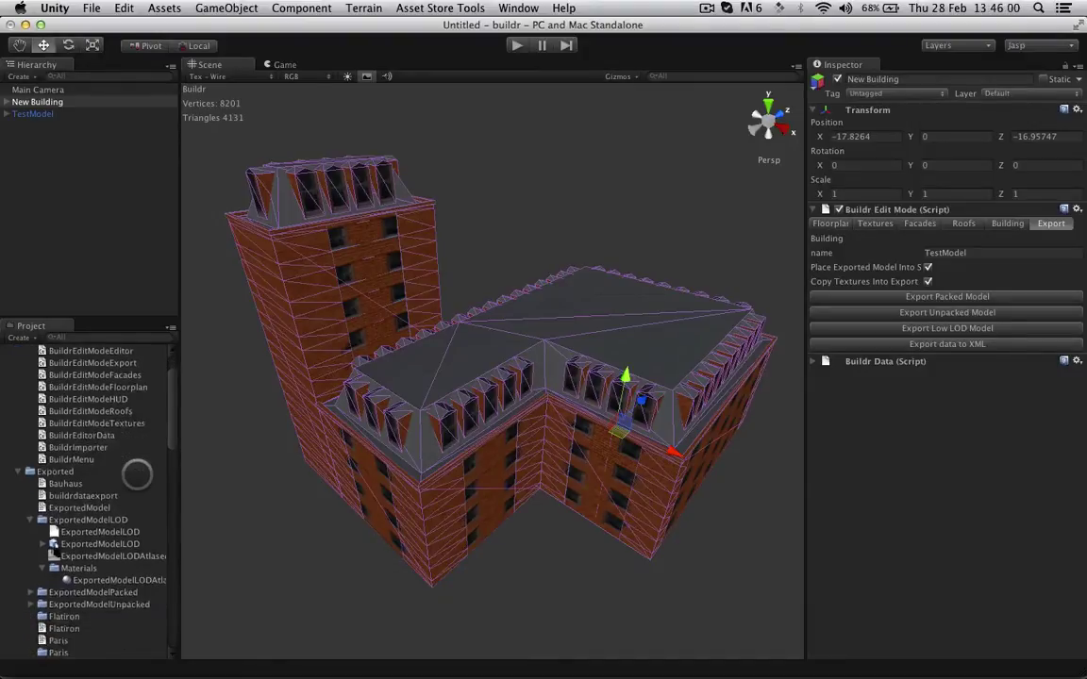
Step: Expand the TestModel folder and preview the TestModelAtlased texture
{"action": "left_click", "coordinate": [66, 515]}
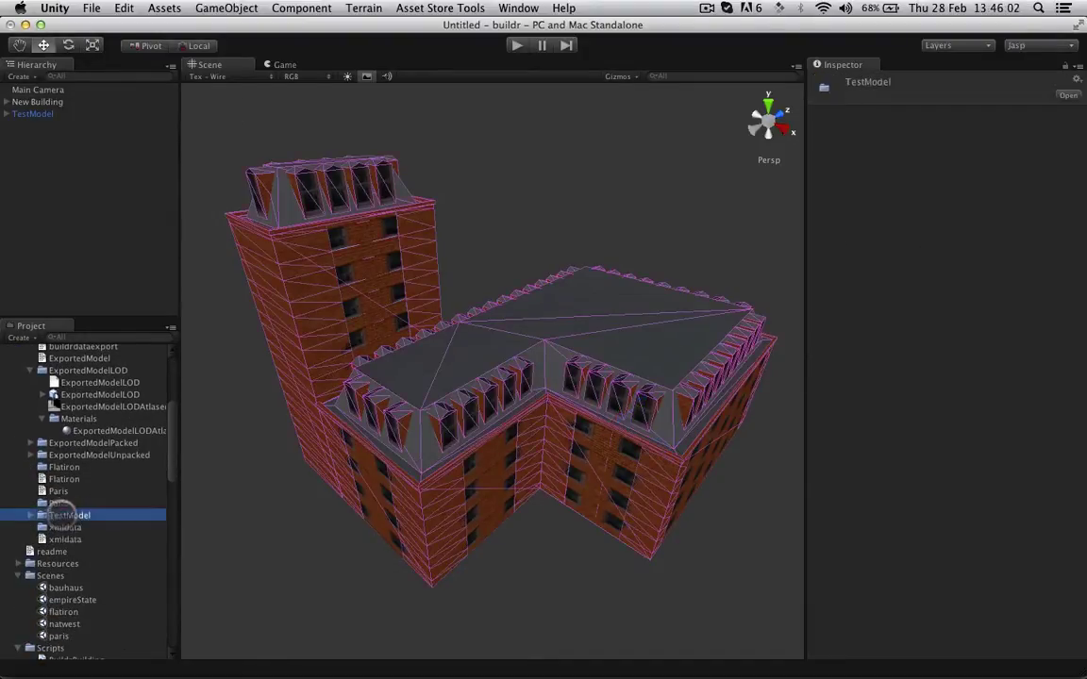
{"action": "left_click", "coordinate": [31, 515]}
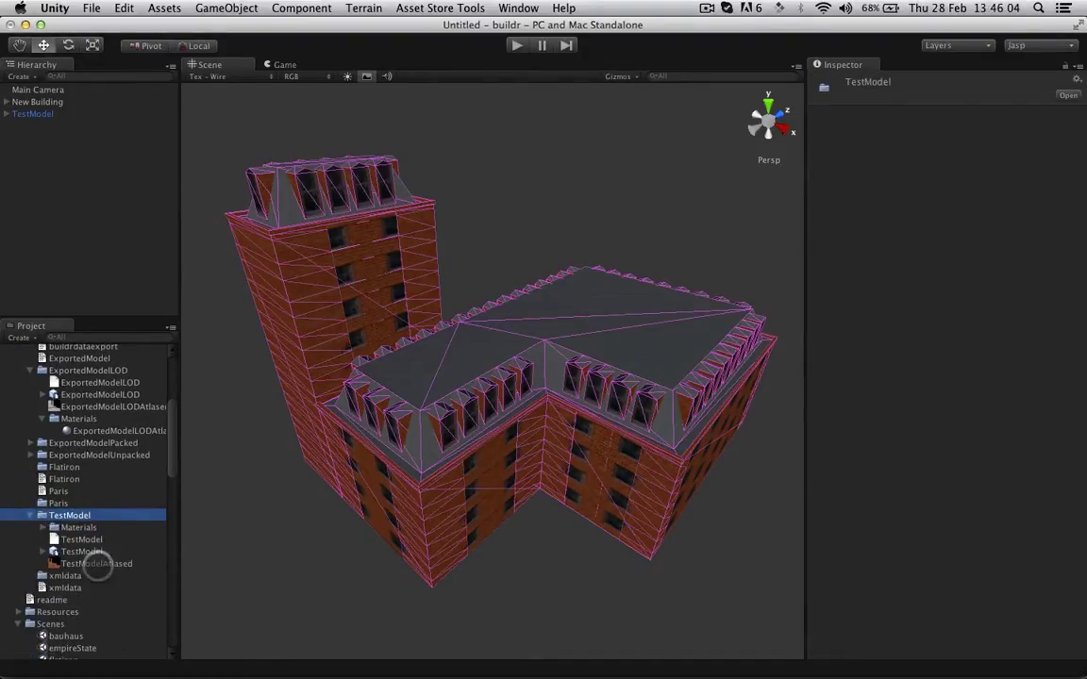
{"action": "left_click", "coordinate": [98, 564]}
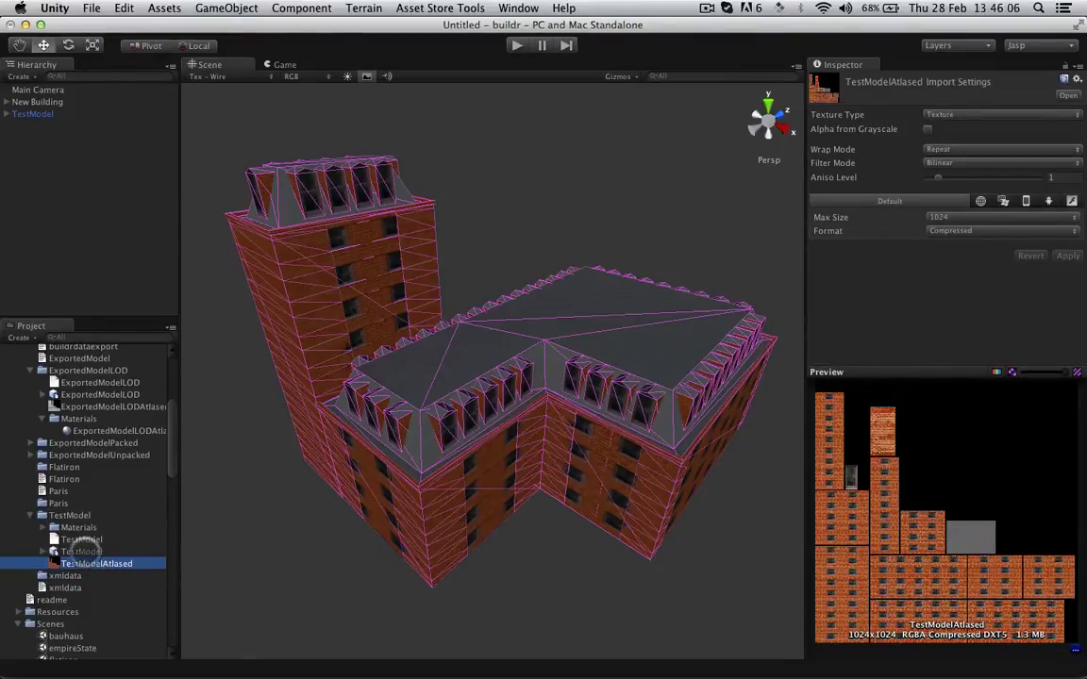
Step: Preview the TestModel model and its TestModelAtlased mesh, then reselect New Building
{"action": "left_click", "coordinate": [81, 551]}
{"action": "left_click_drag", "start_coordinate": [857, 490], "coordinate": [878, 571]}
{"action": "left_click", "coordinate": [38, 551]}
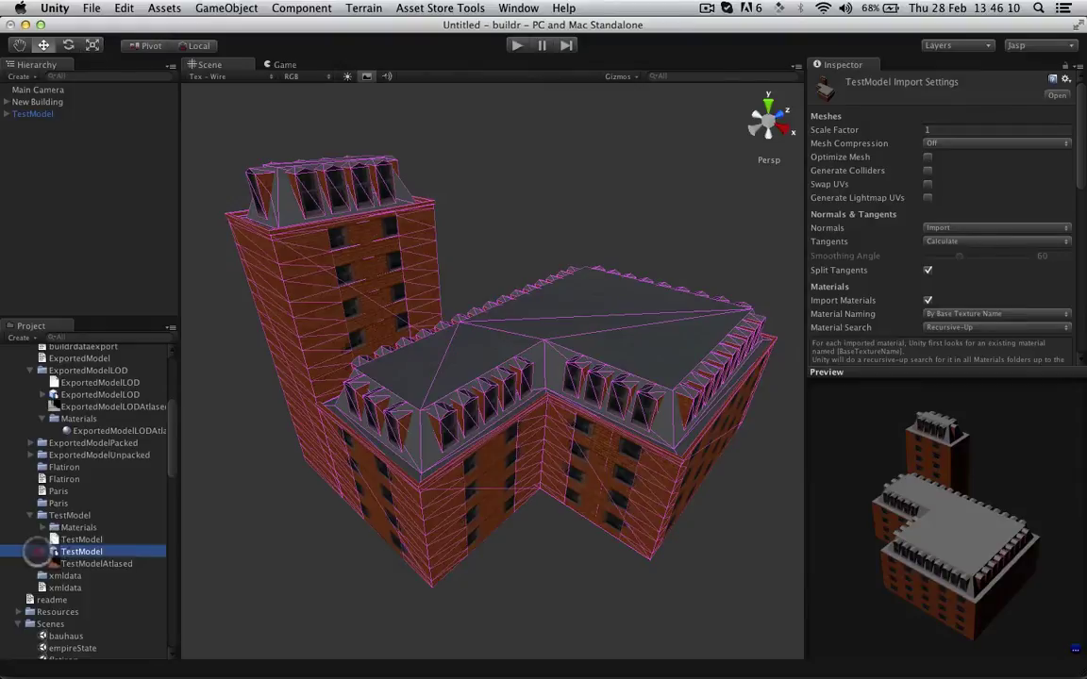
{"action": "left_click", "coordinate": [39, 551]}
{"action": "left_click", "coordinate": [108, 574]}
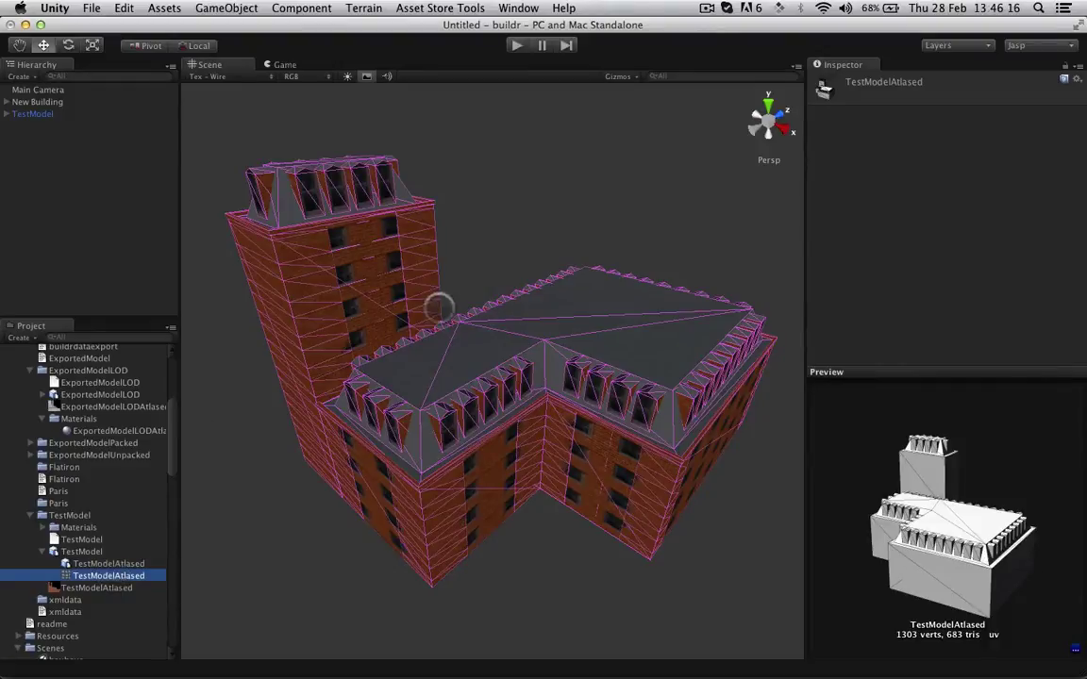
{"action": "left_click", "coordinate": [94, 102]}
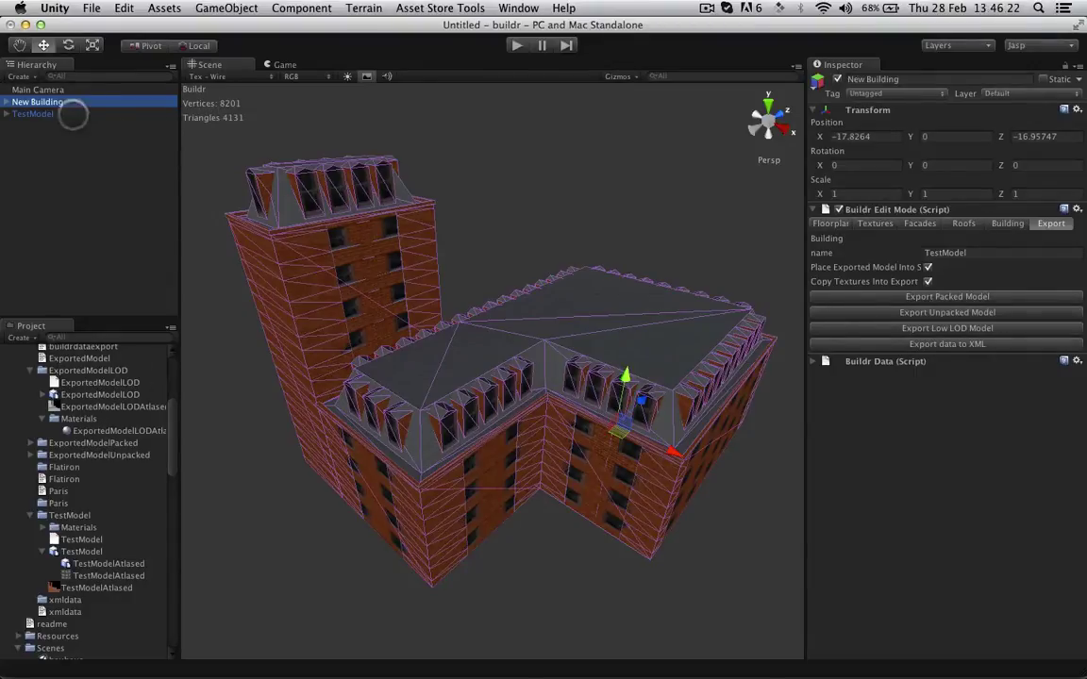
Step: Select the placed TestModel and orbit the scene to view it beside New Building
{"action": "left_click", "coordinate": [73, 114]}
{"action": "left_click_drag", "start_coordinate": [660, 425], "coordinate": [595, 481], "text": "alt"}
{"action": "scroll", "coordinate": [592, 429], "scroll_direction": "up", "scroll_amount": 8}
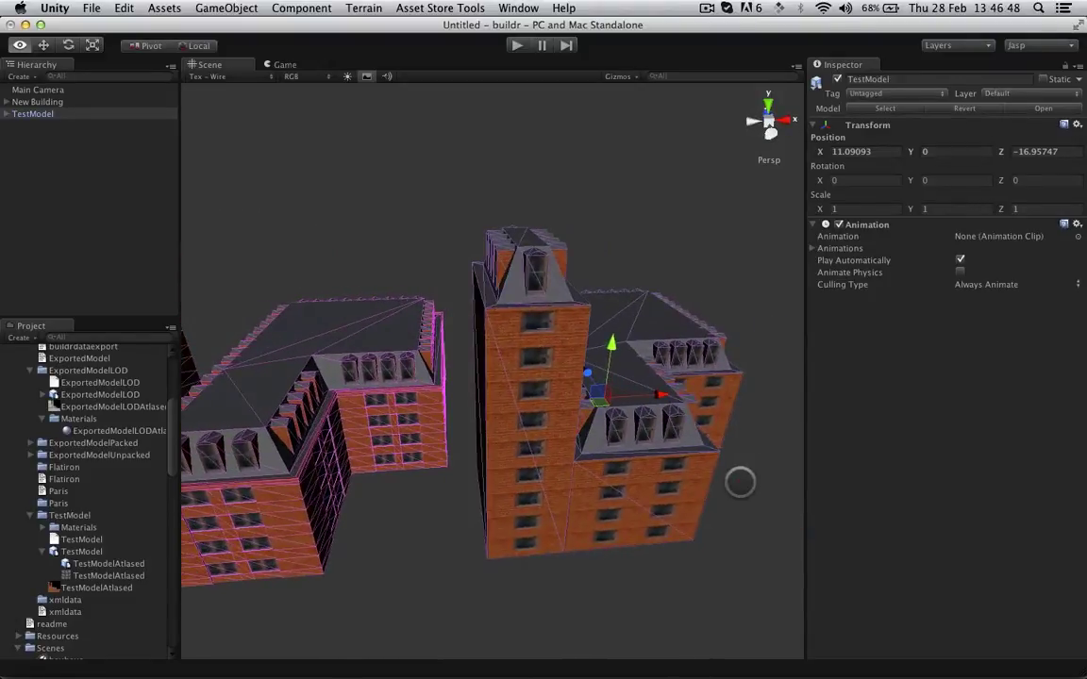
{"action": "left_click_drag", "start_coordinate": [739, 482], "coordinate": [622, 477], "text": "alt"}
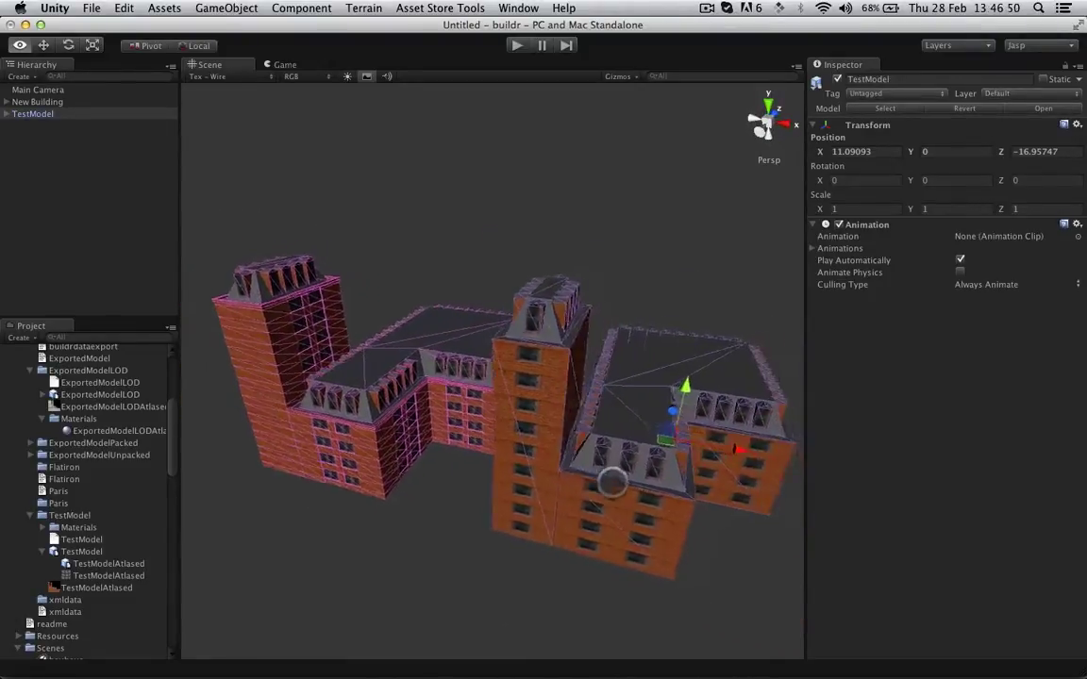